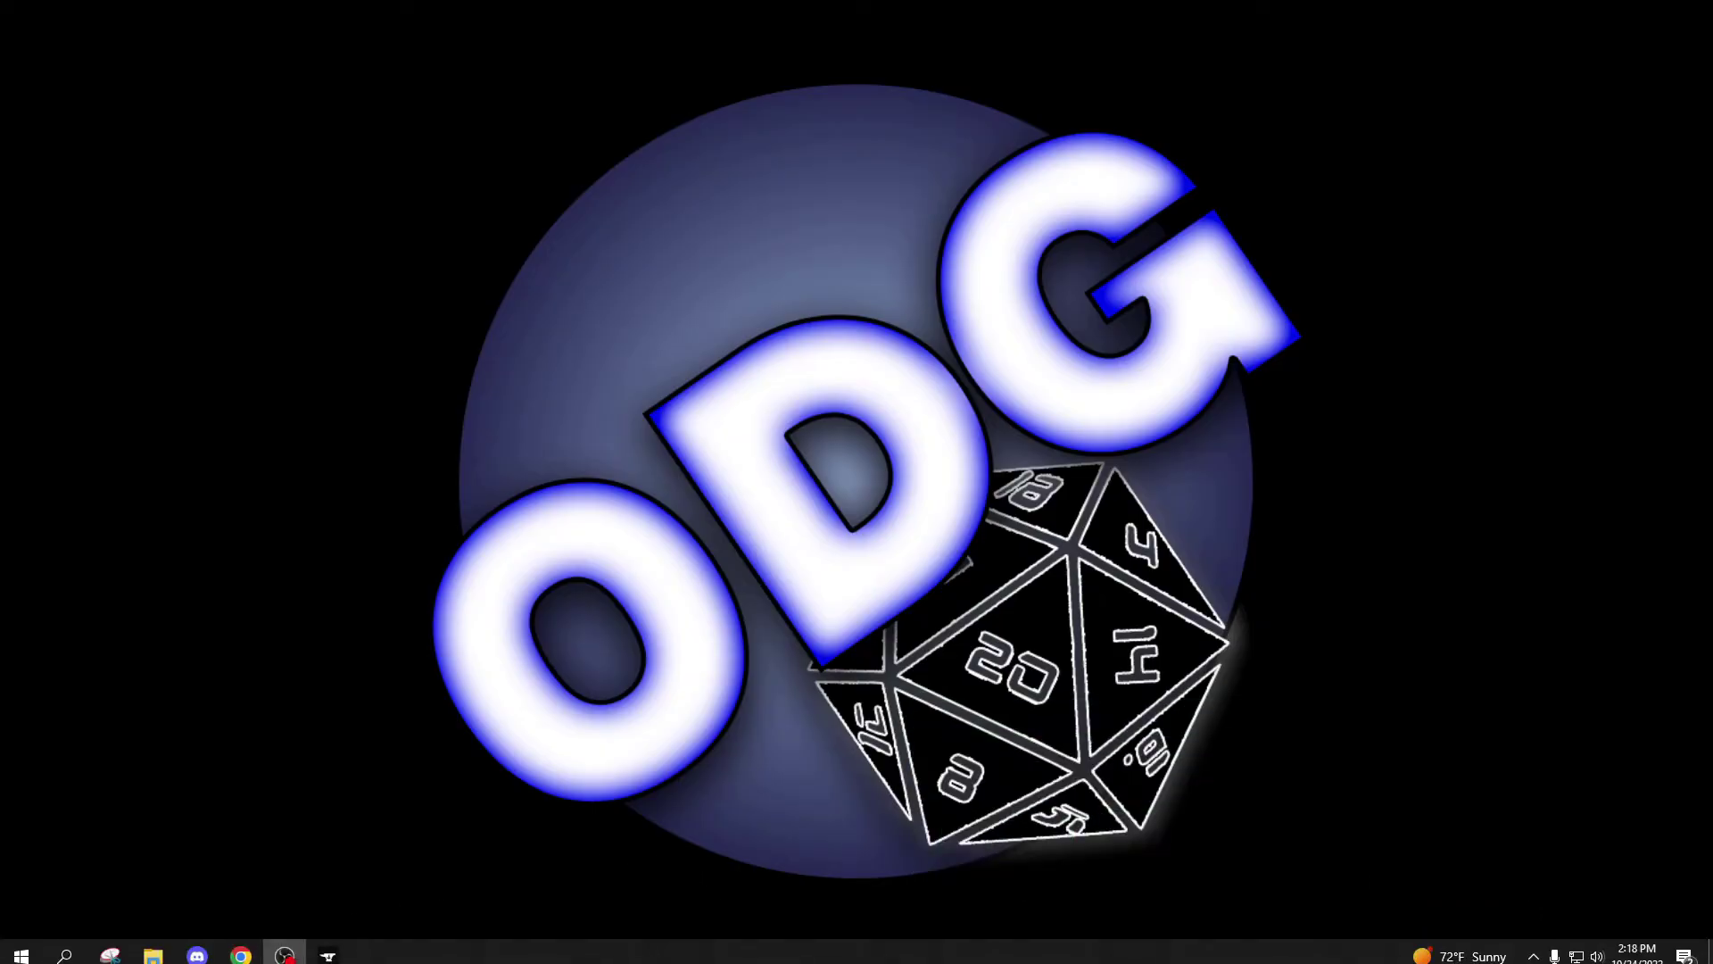
Switch to CurseForge and return to the list of installed Minecraft modpacks.
left_click(329, 948)
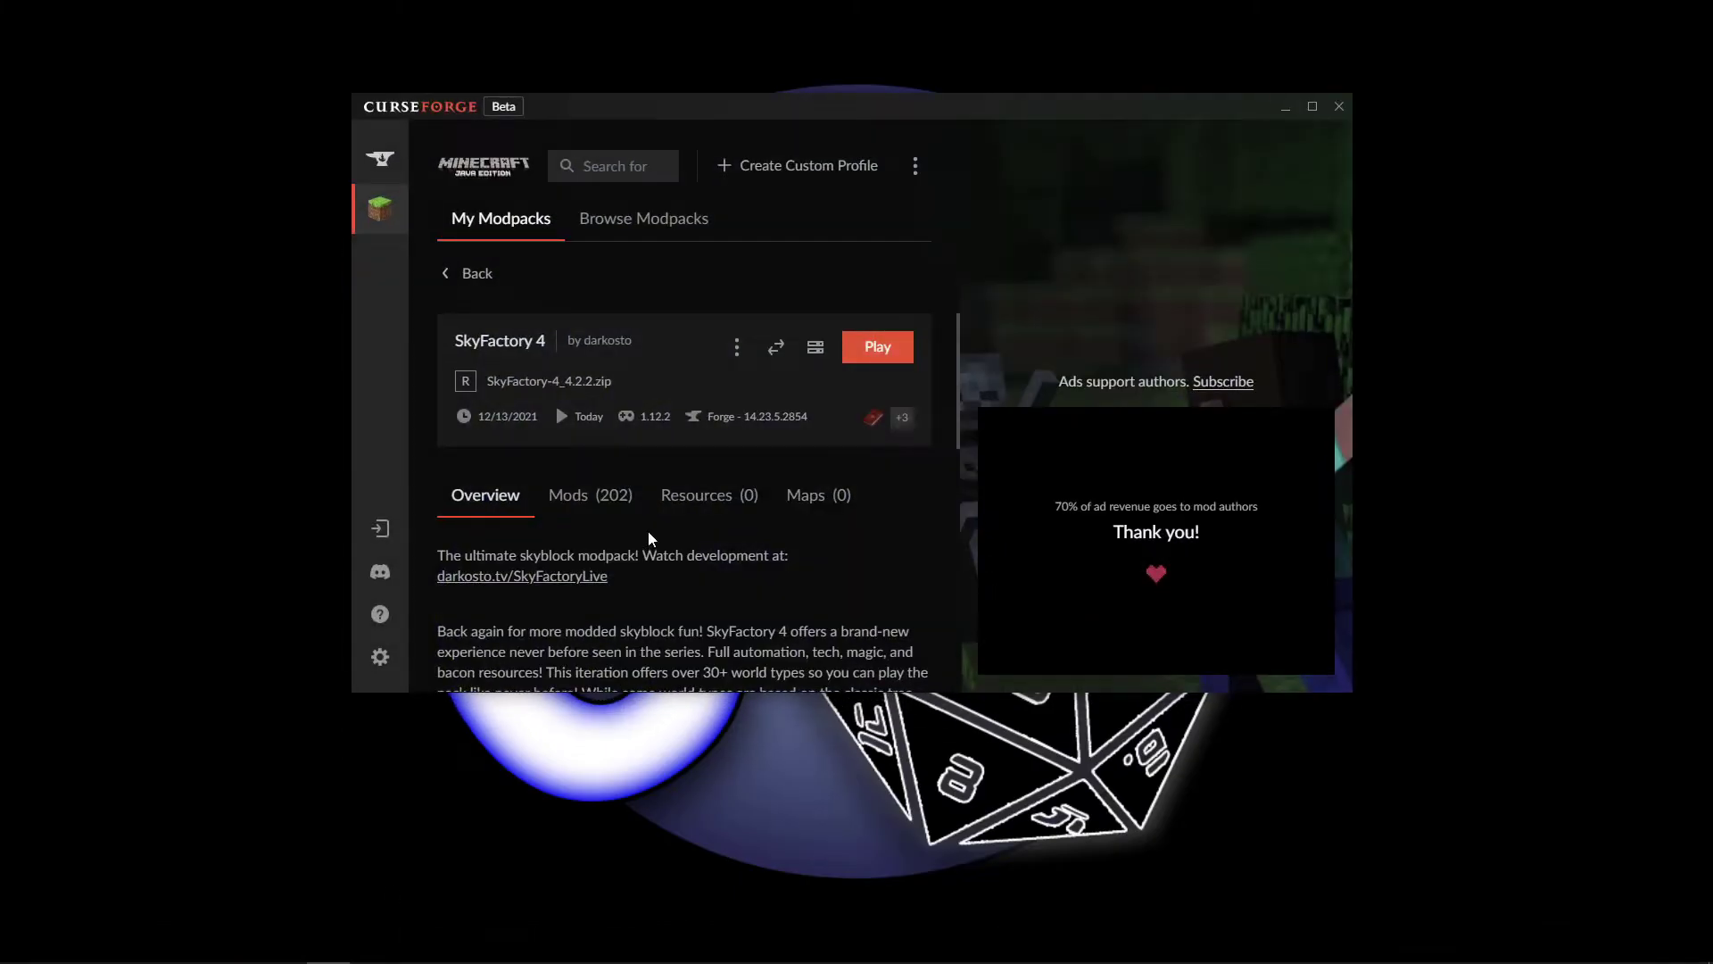
left_click_drag(754, 106, 716, 188)
left_click(500, 272)
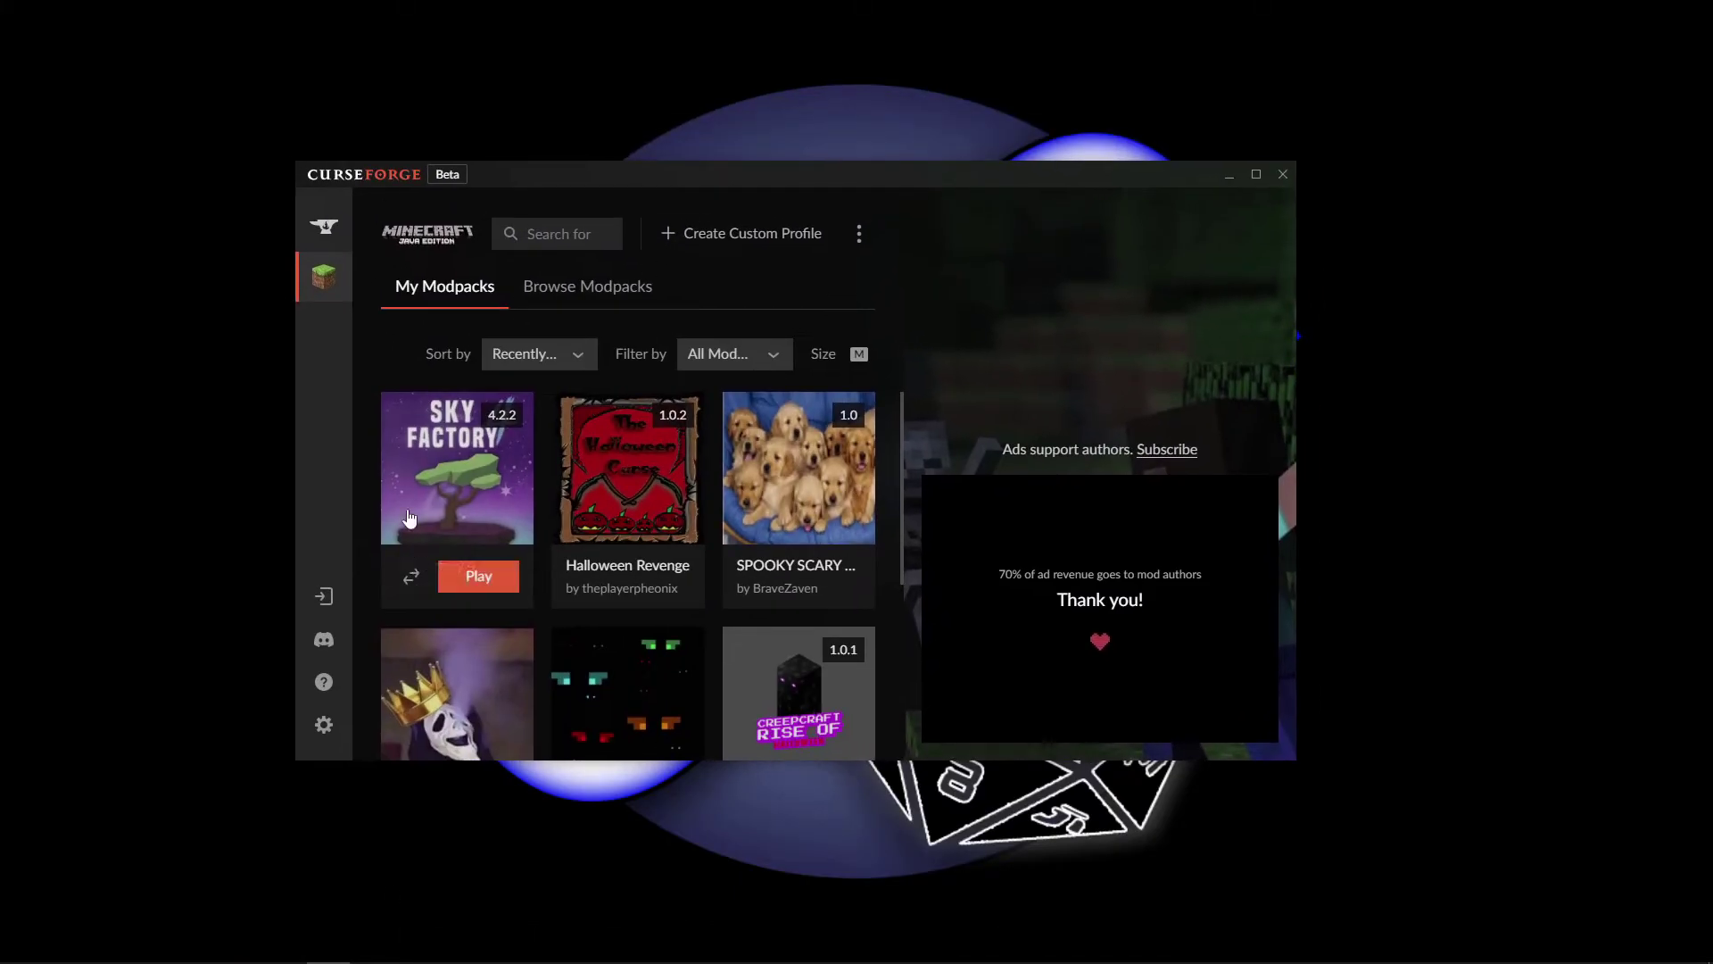
scroll(584, 618, "down", 2)
scroll(583, 619, "up", 2)
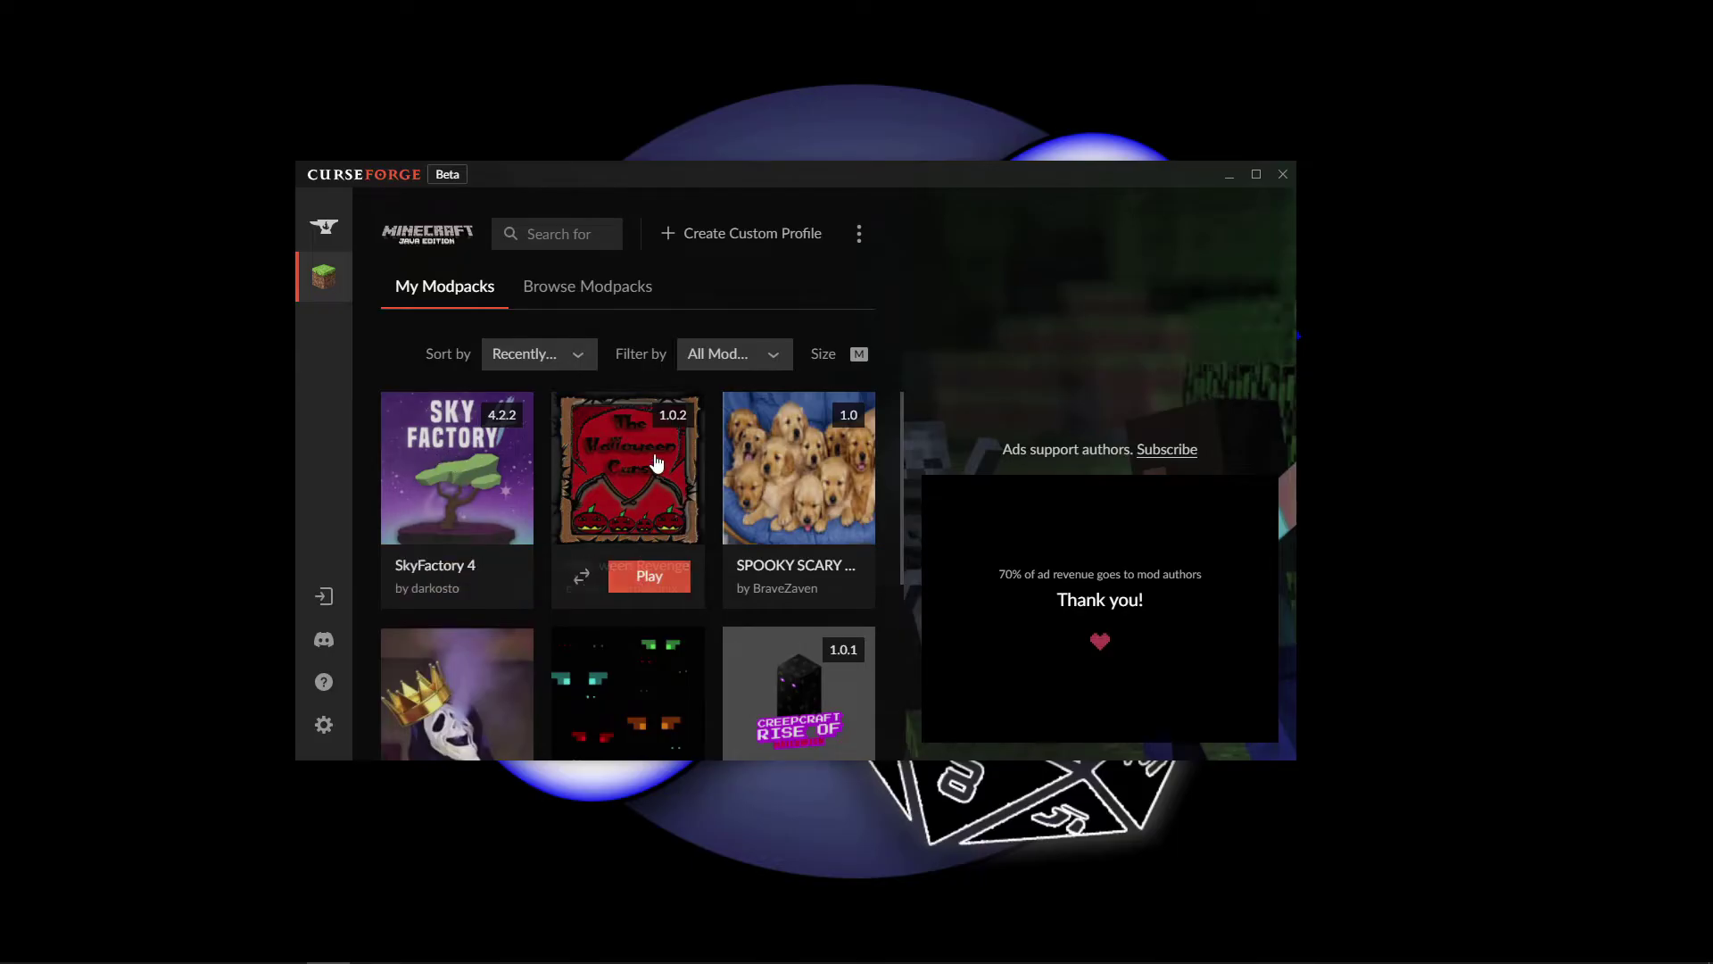
Open the SkyFactory 4 modpack's instance folder in File Explorer.
left_click(459, 468)
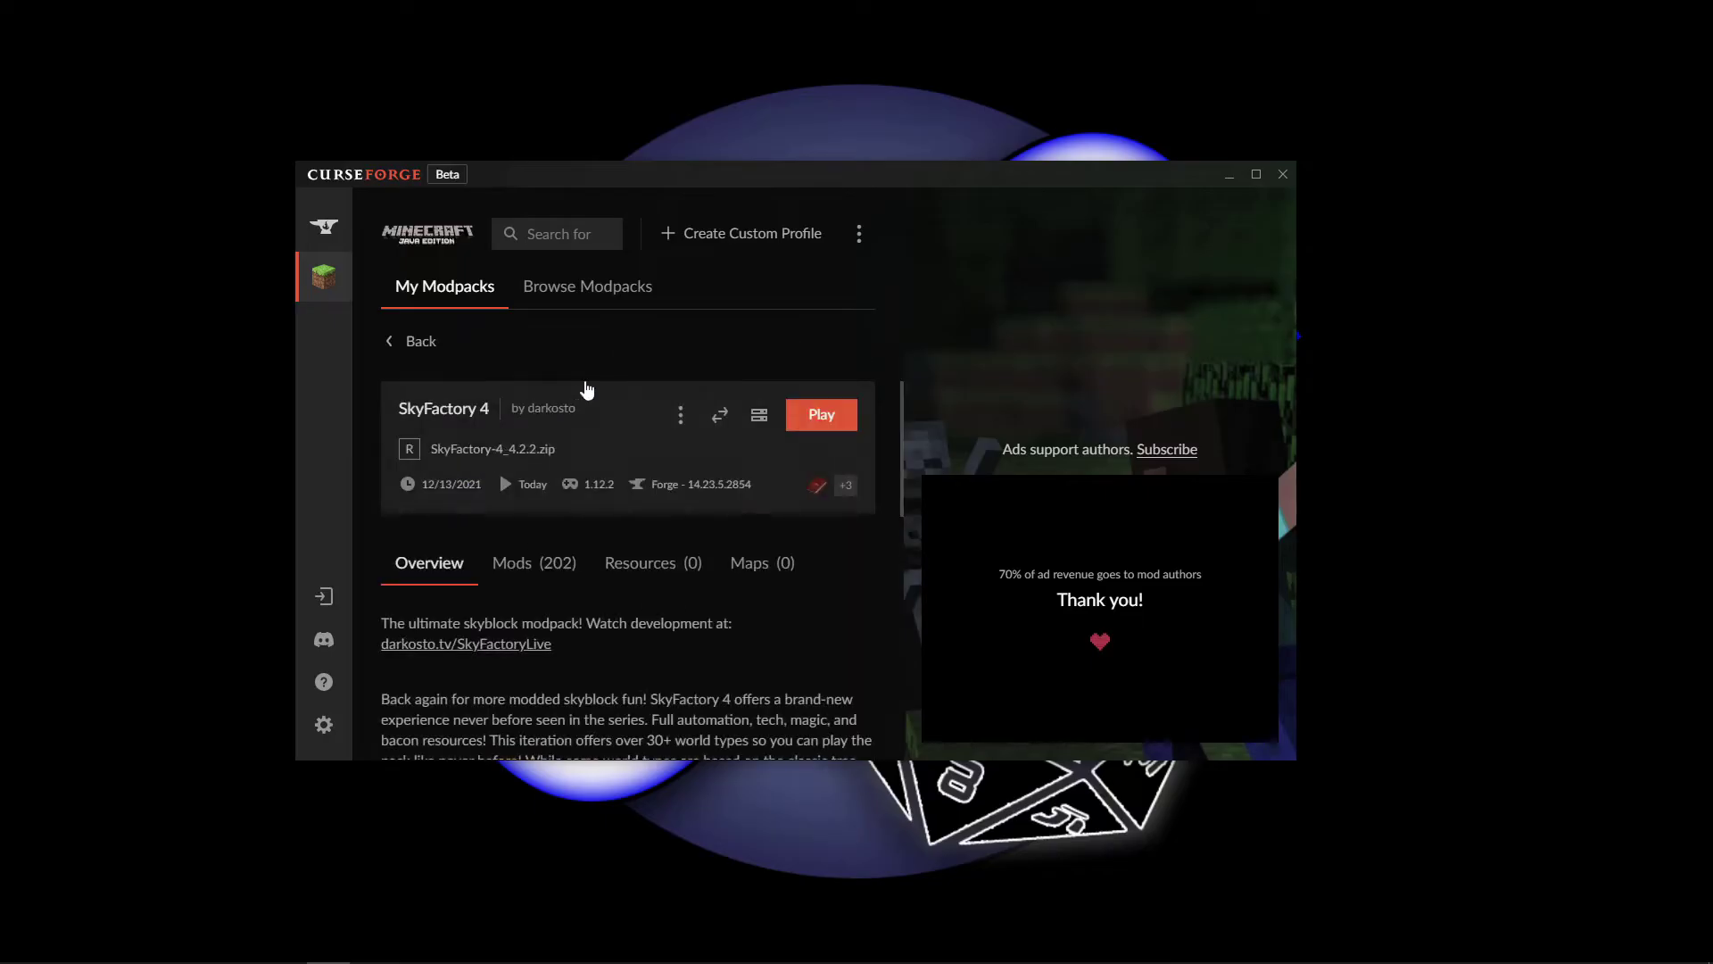
left_click(681, 419)
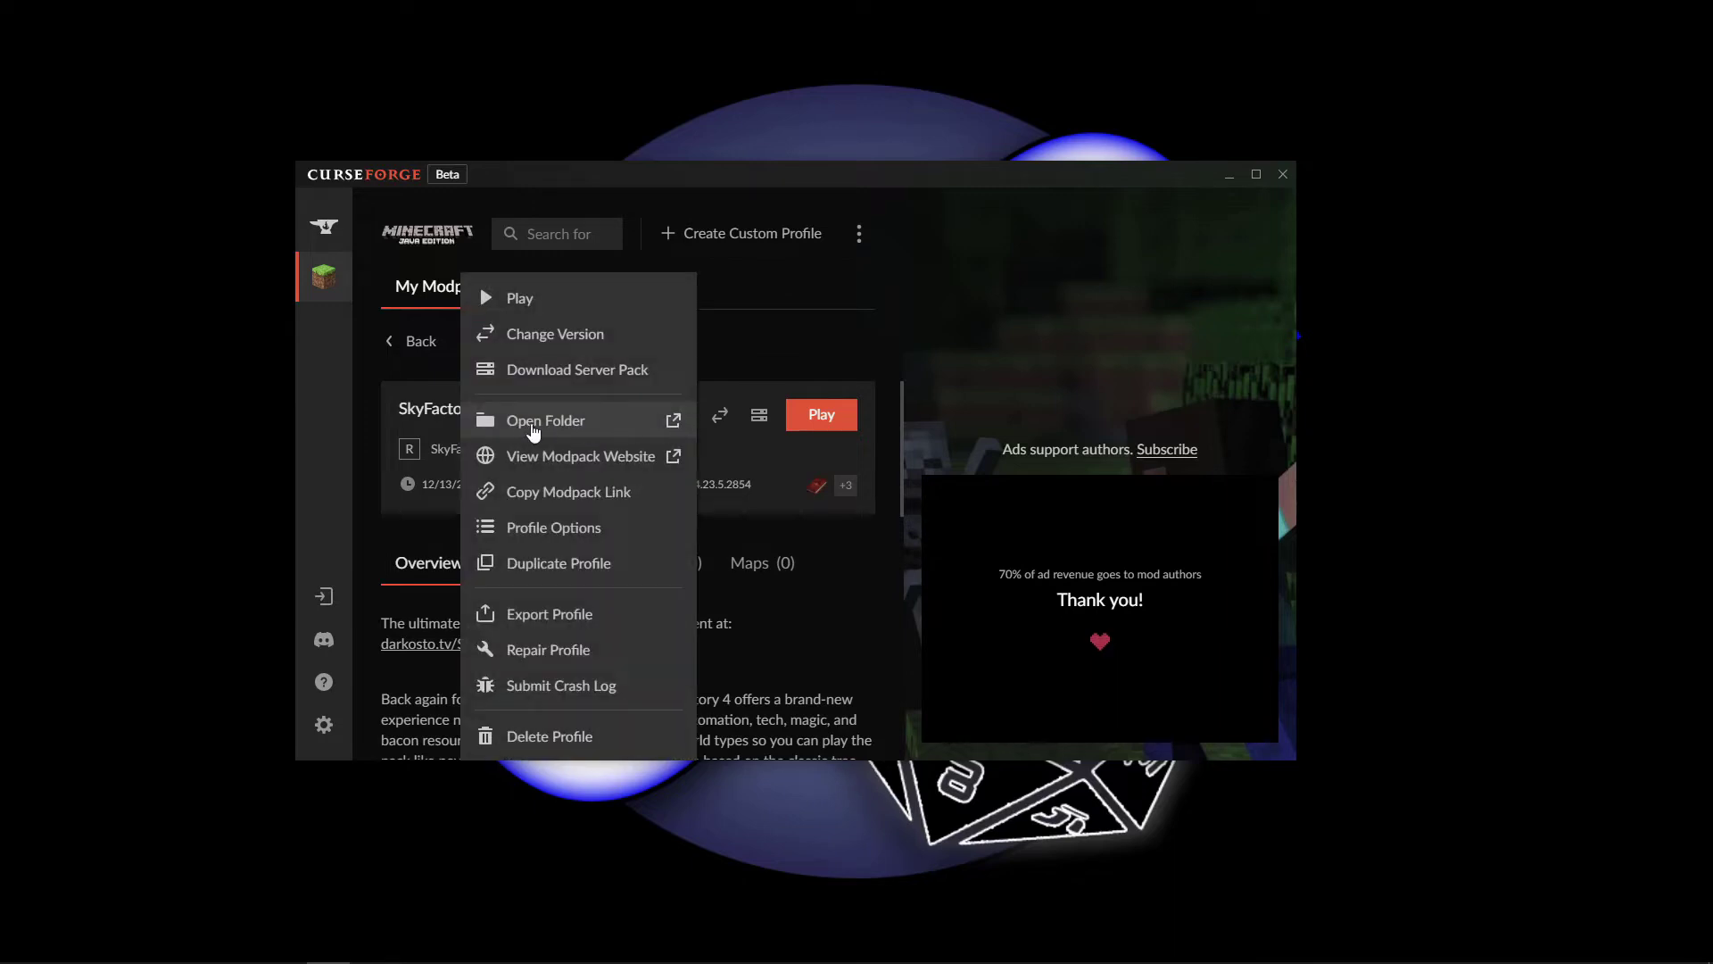
left_click(568, 422)
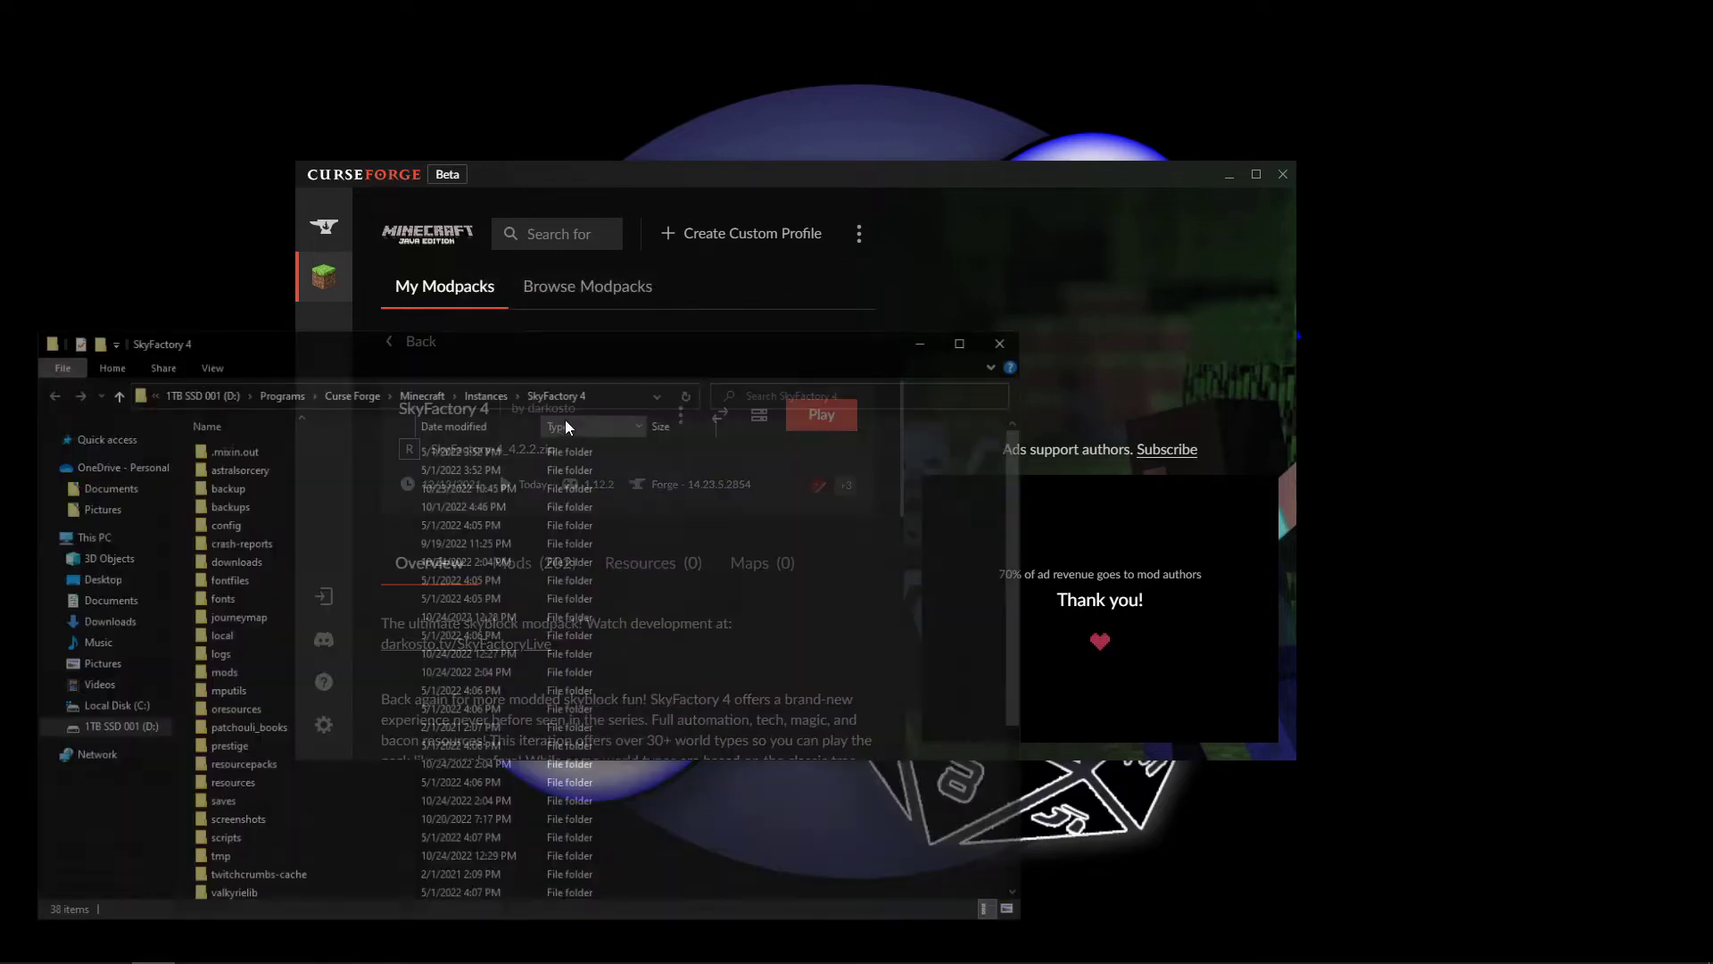
left_click_drag(564, 329, 571, 281)
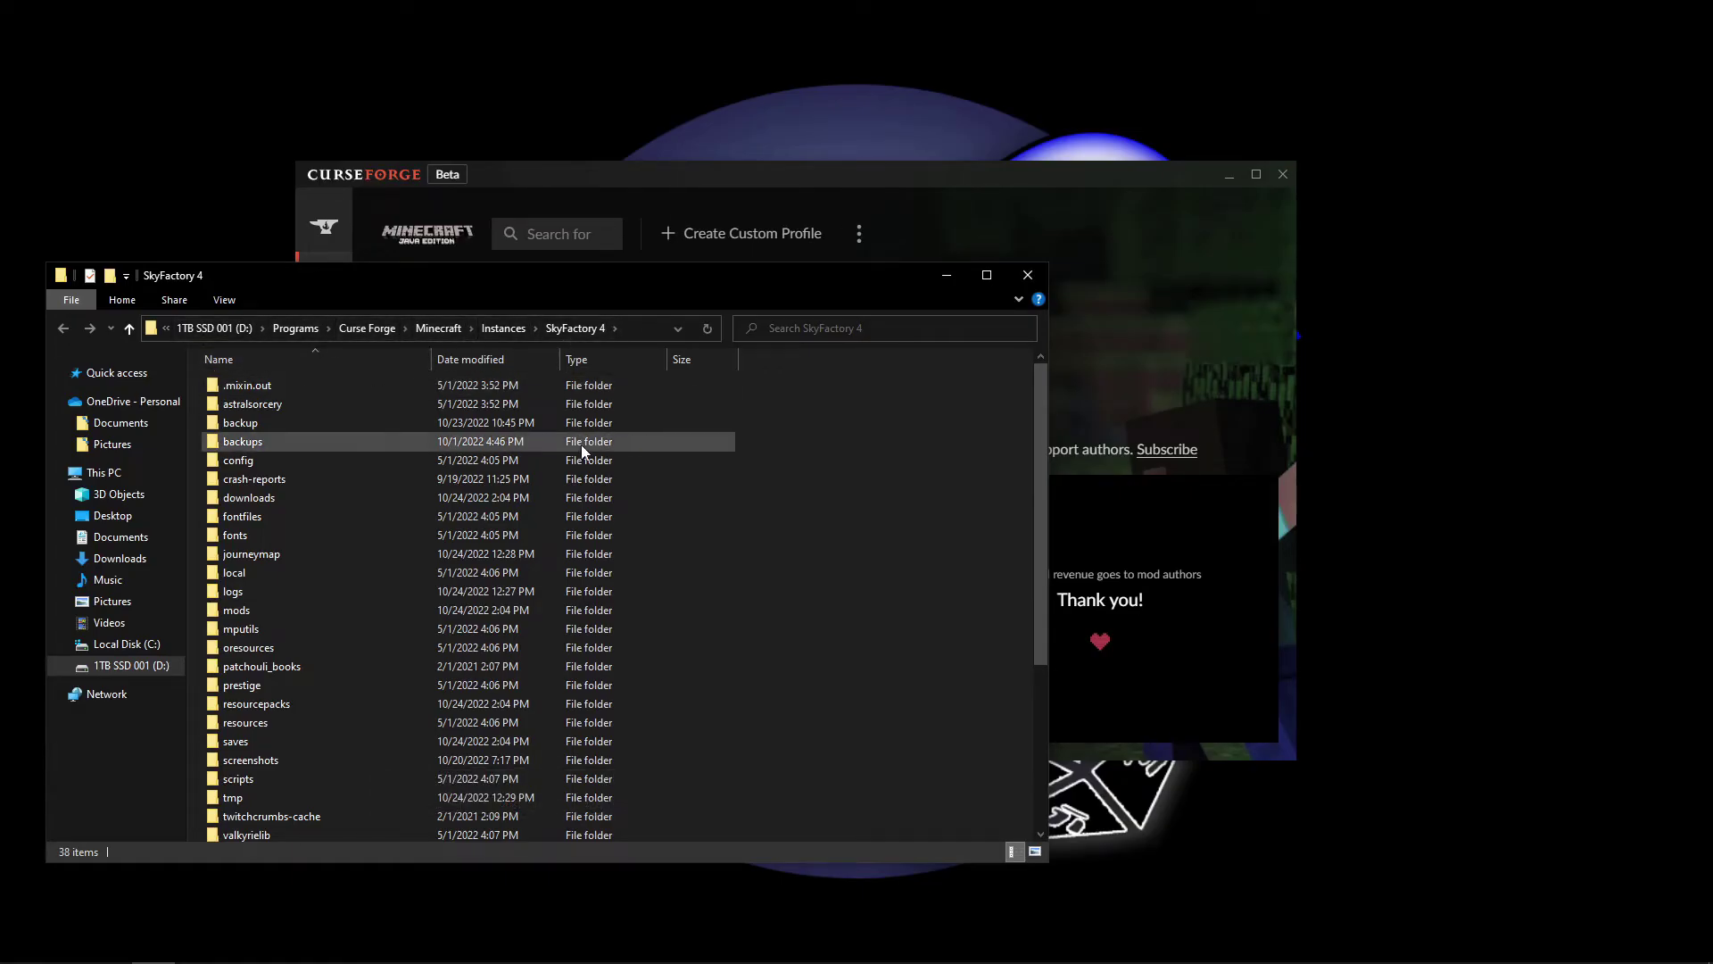
Open the modpack's saves folder and examine the contents of the Tutorial World save.
scroll(423, 519, "down", 5)
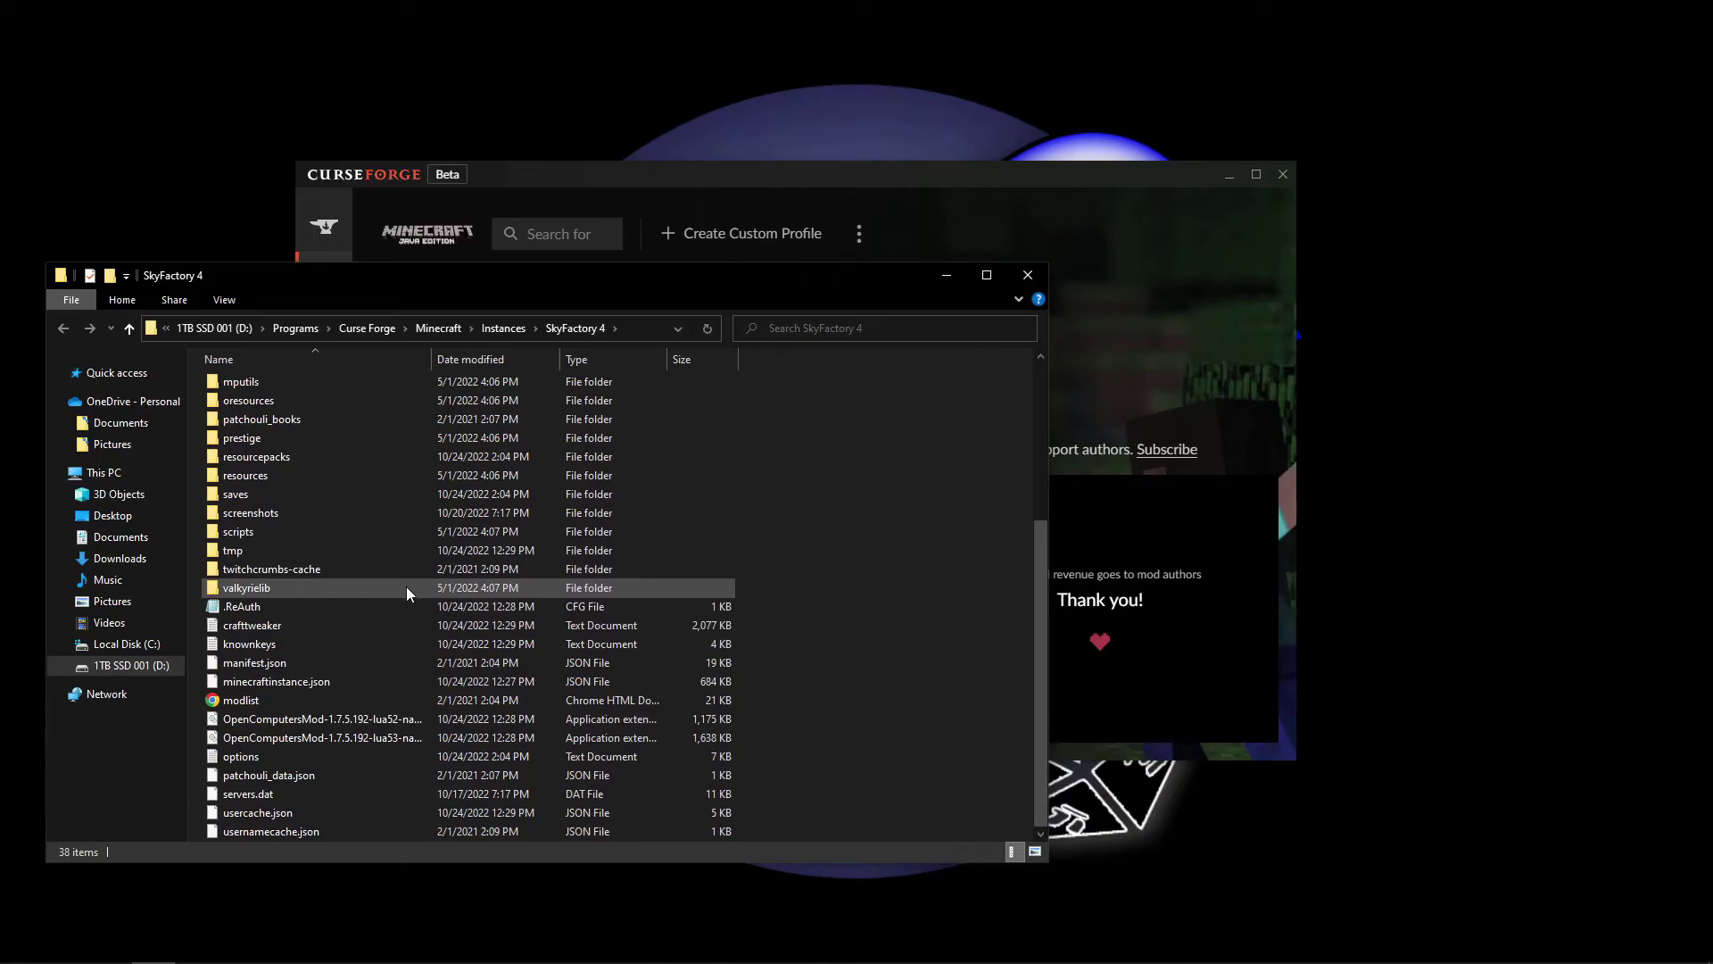
scroll(406, 587, "up", 5)
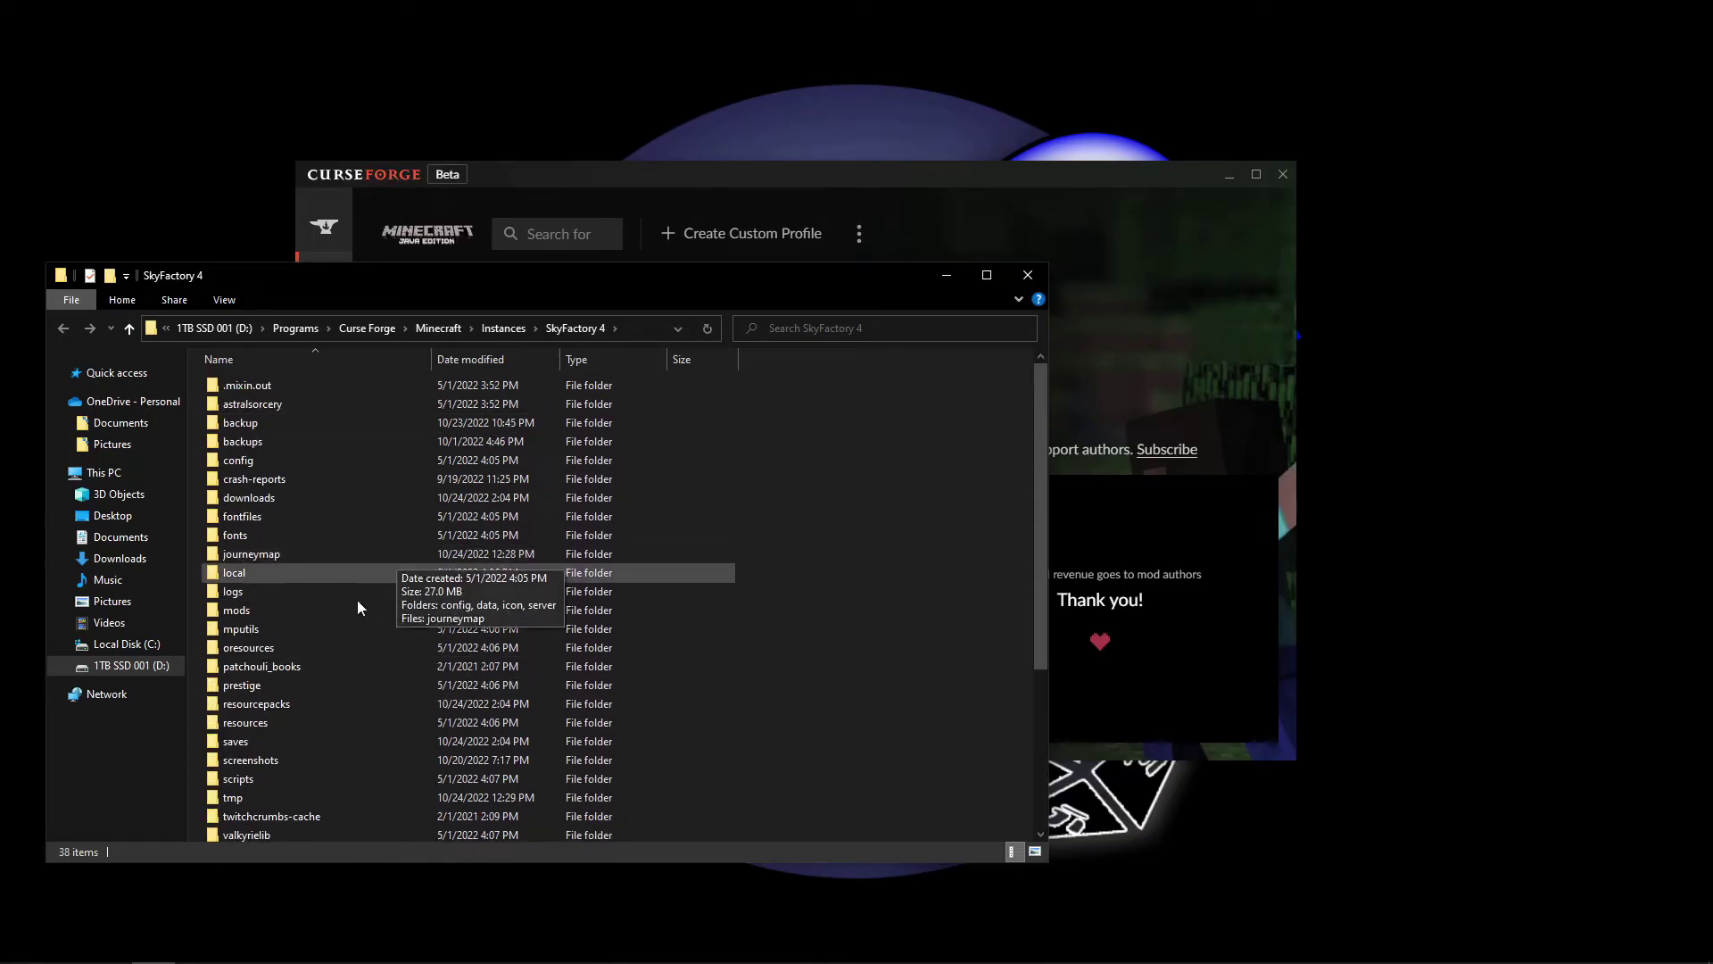
double_click(244, 743)
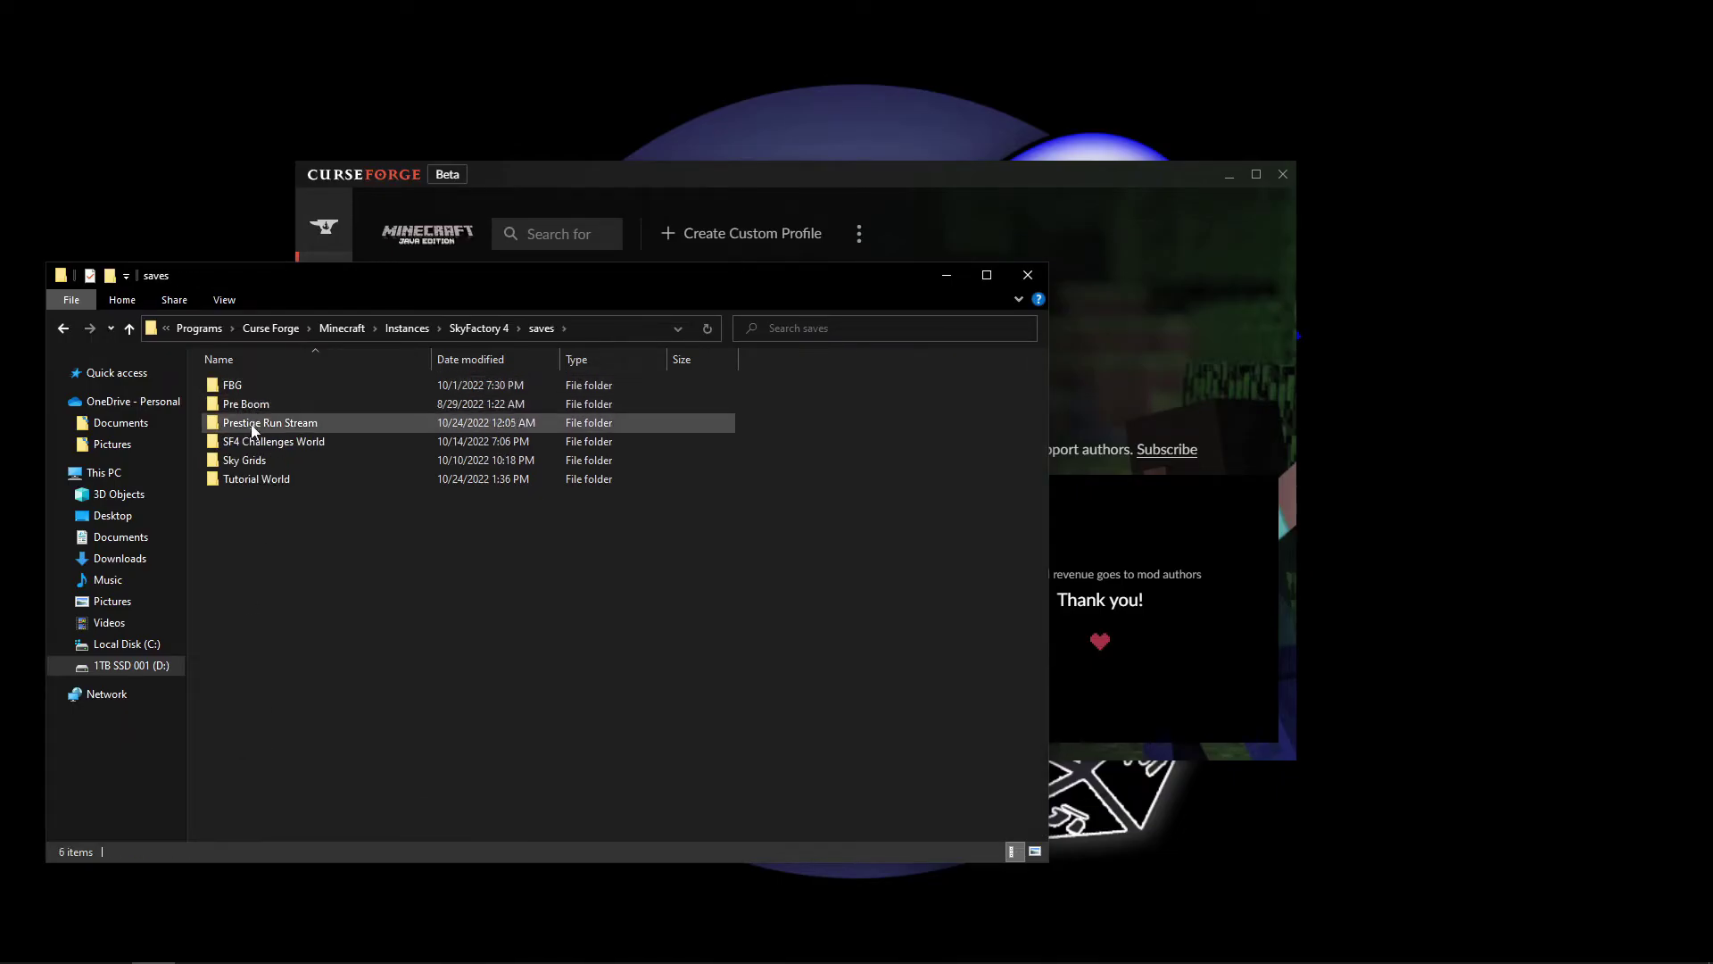
mouse_move(259, 478)
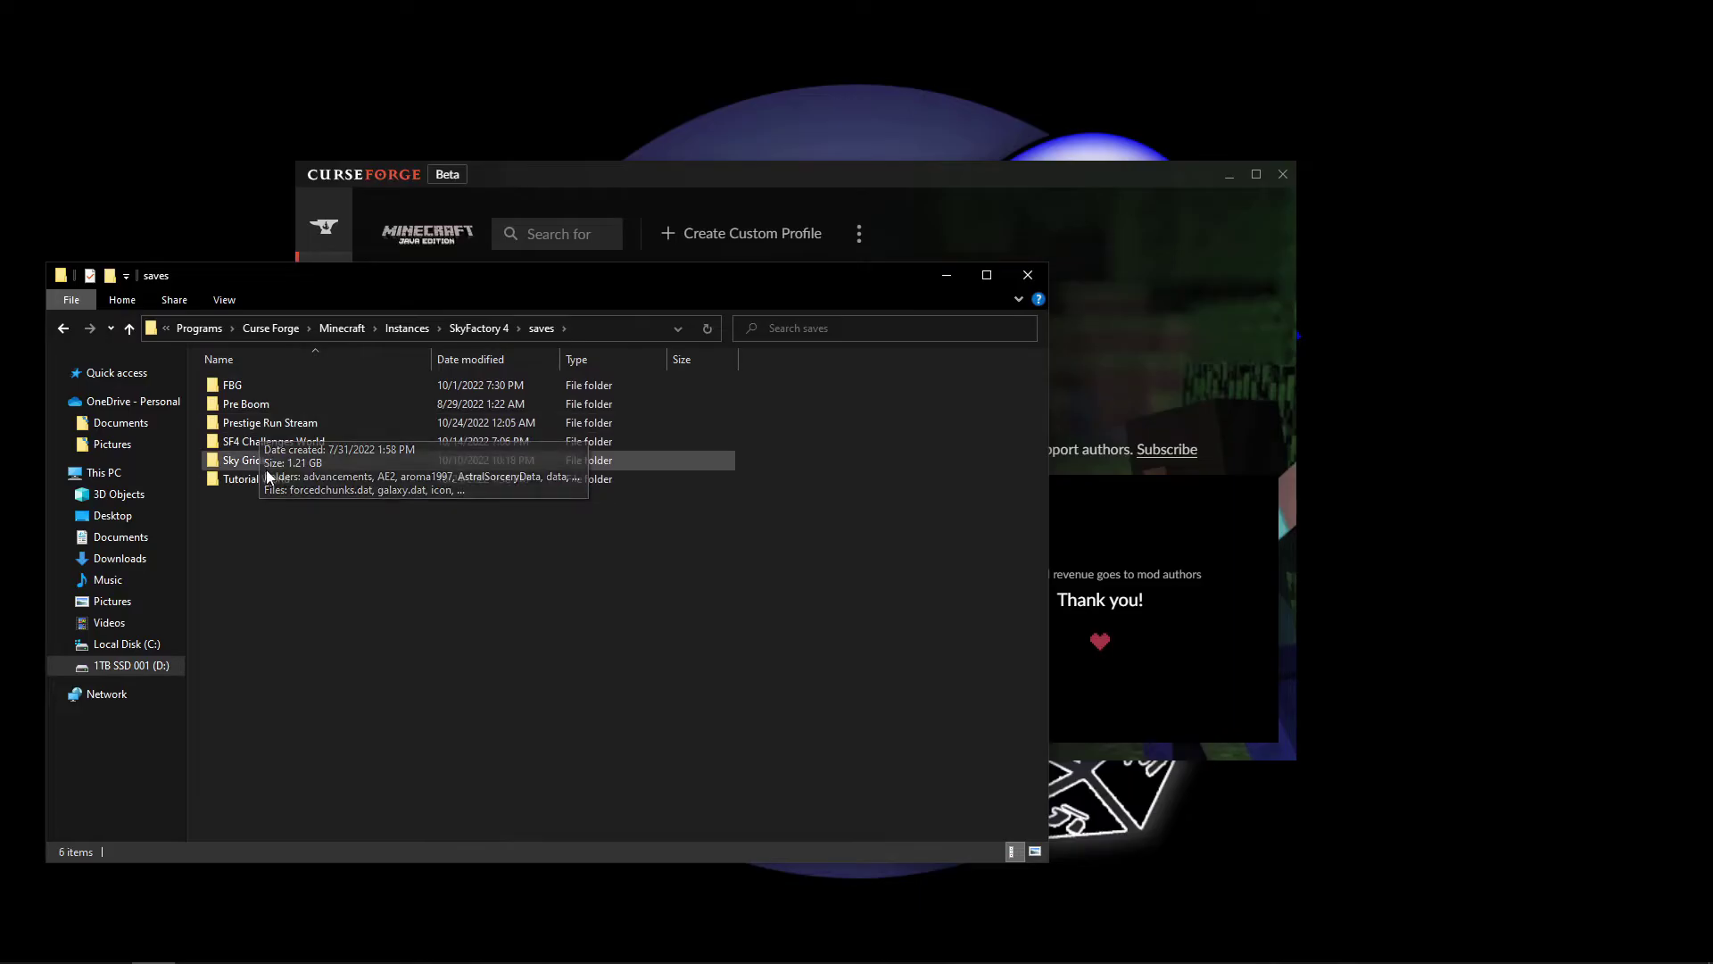
mouse_move(256, 446)
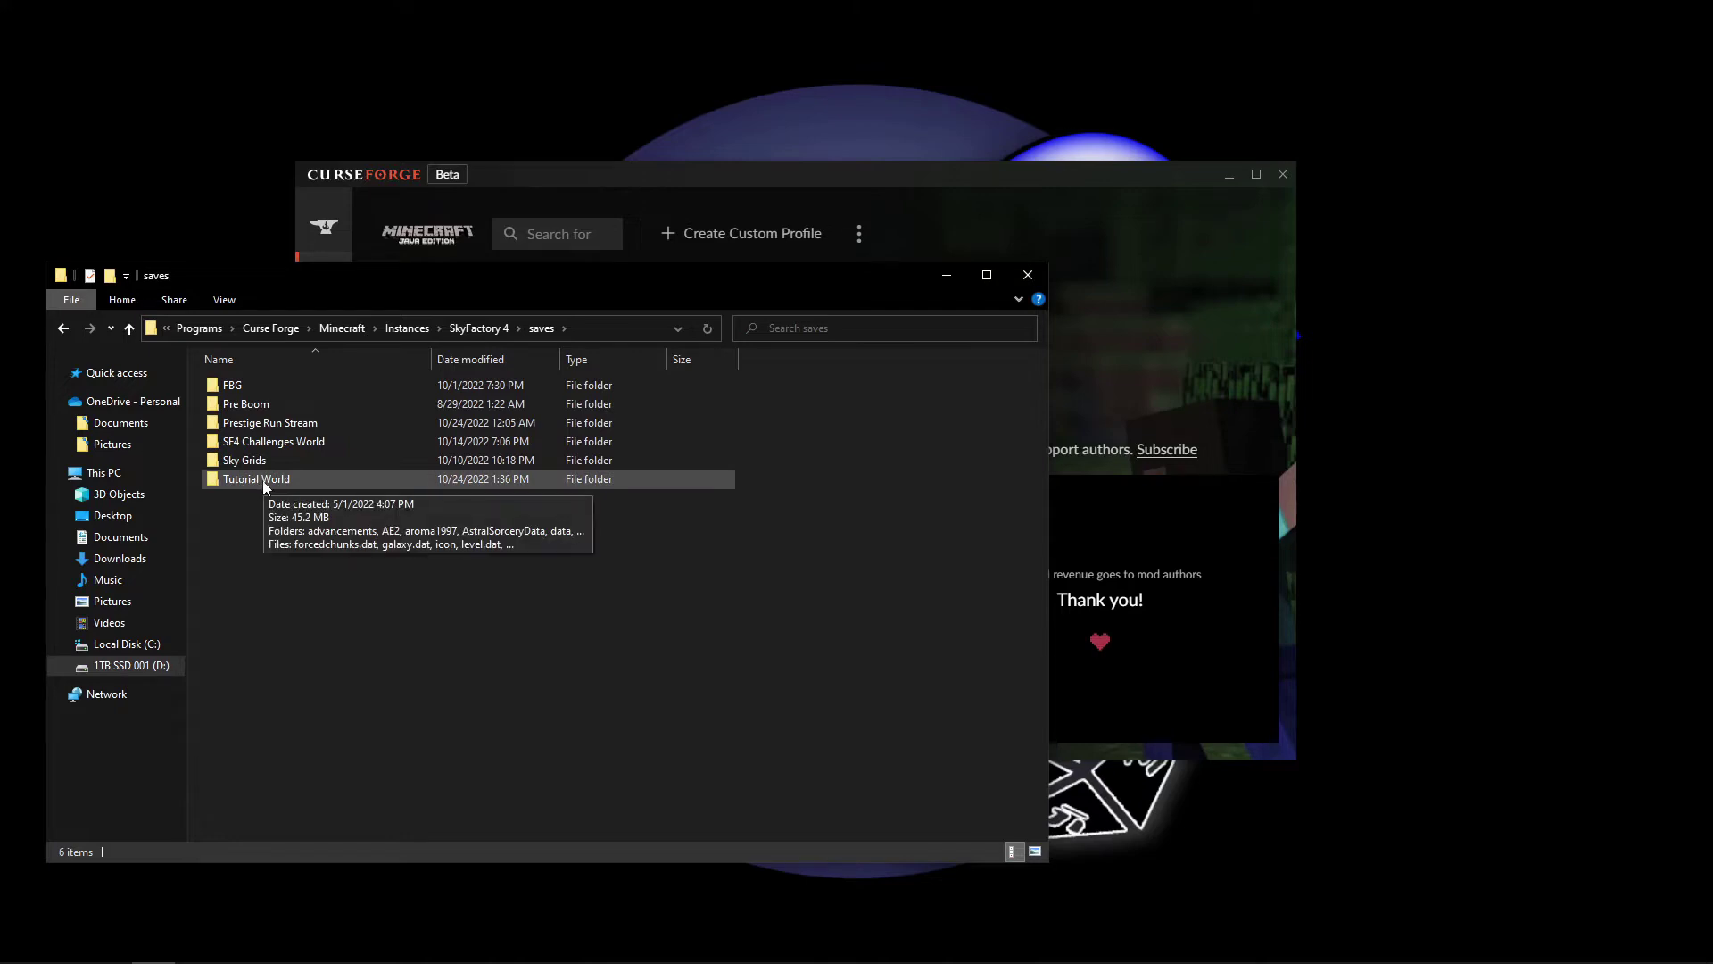
double_click(262, 480)
scroll(346, 741, "down", 1)
scroll(345, 742, "up", 1)
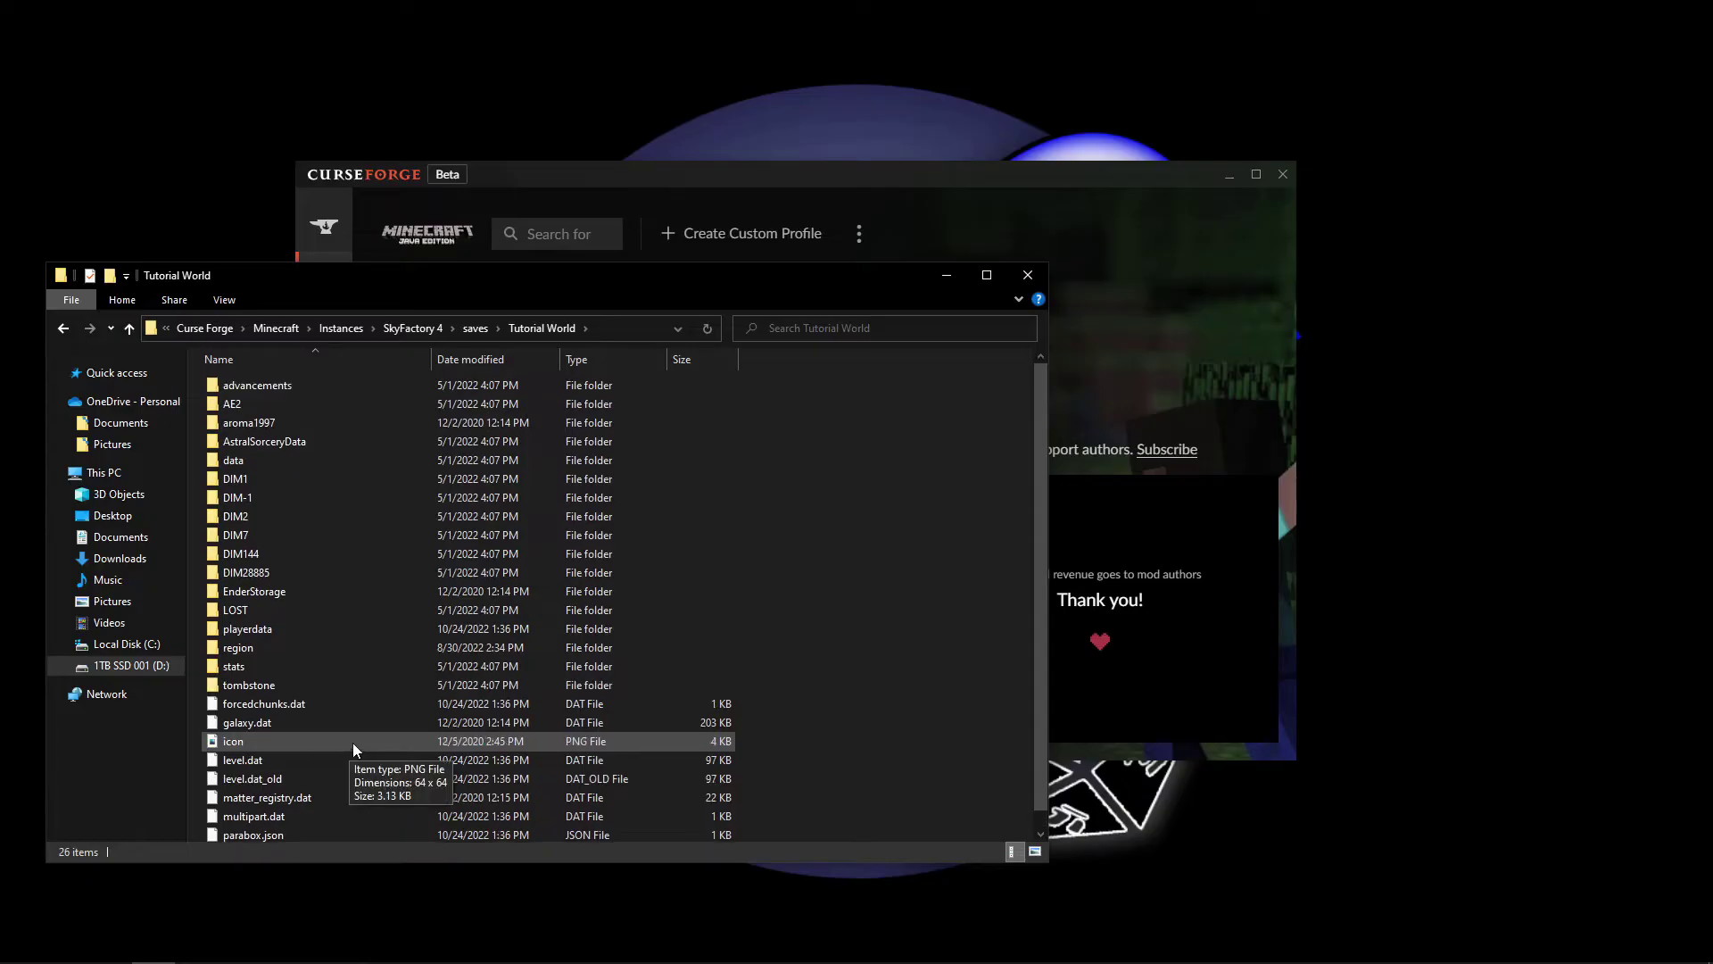
Go back up to the SkyFactory 4 folder and open the Tutorial World folder inside backups.
left_click(473, 328)
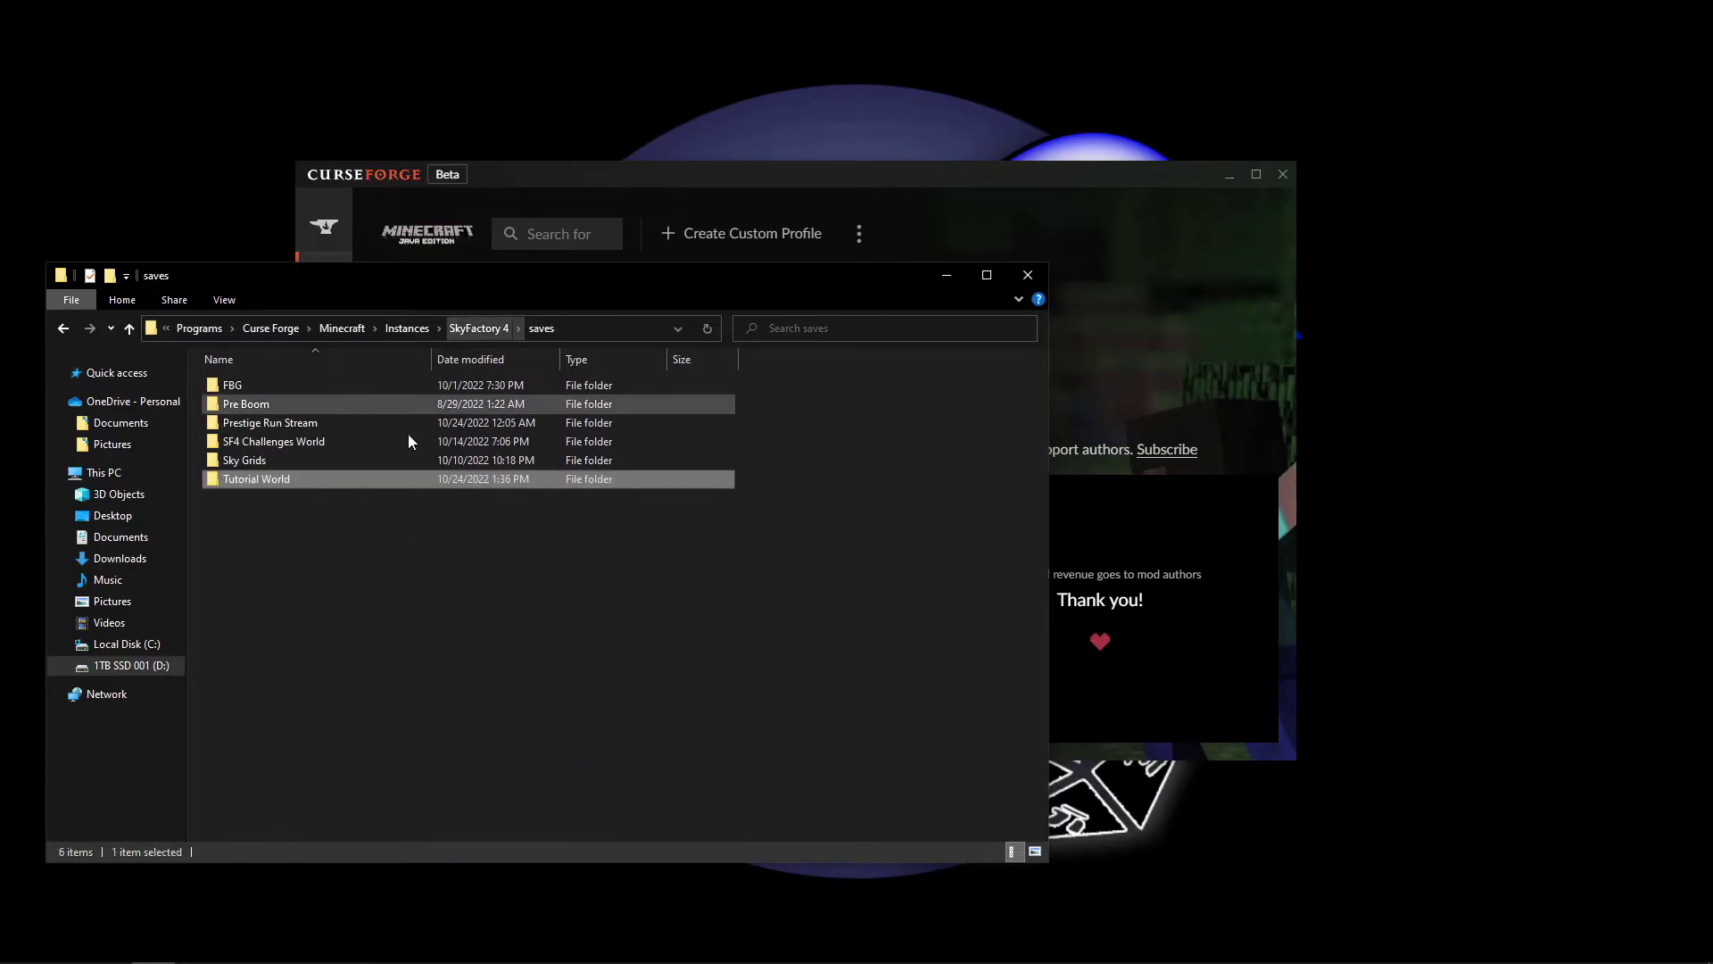
left_click(486, 329)
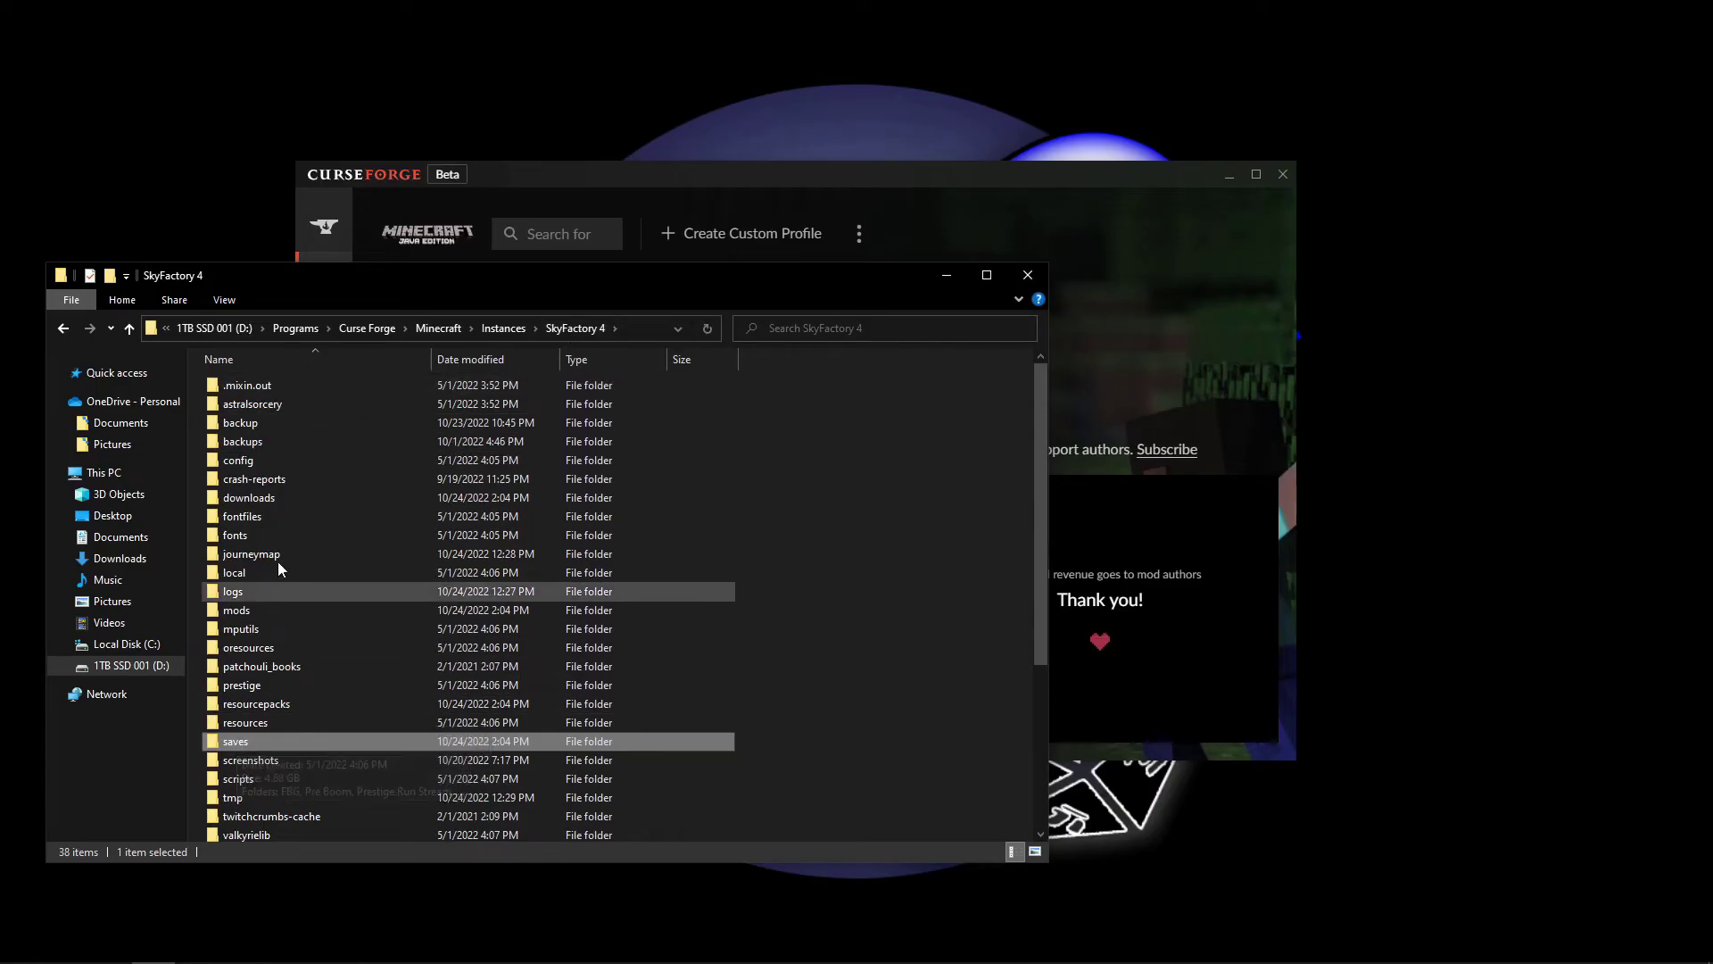
double_click(245, 441)
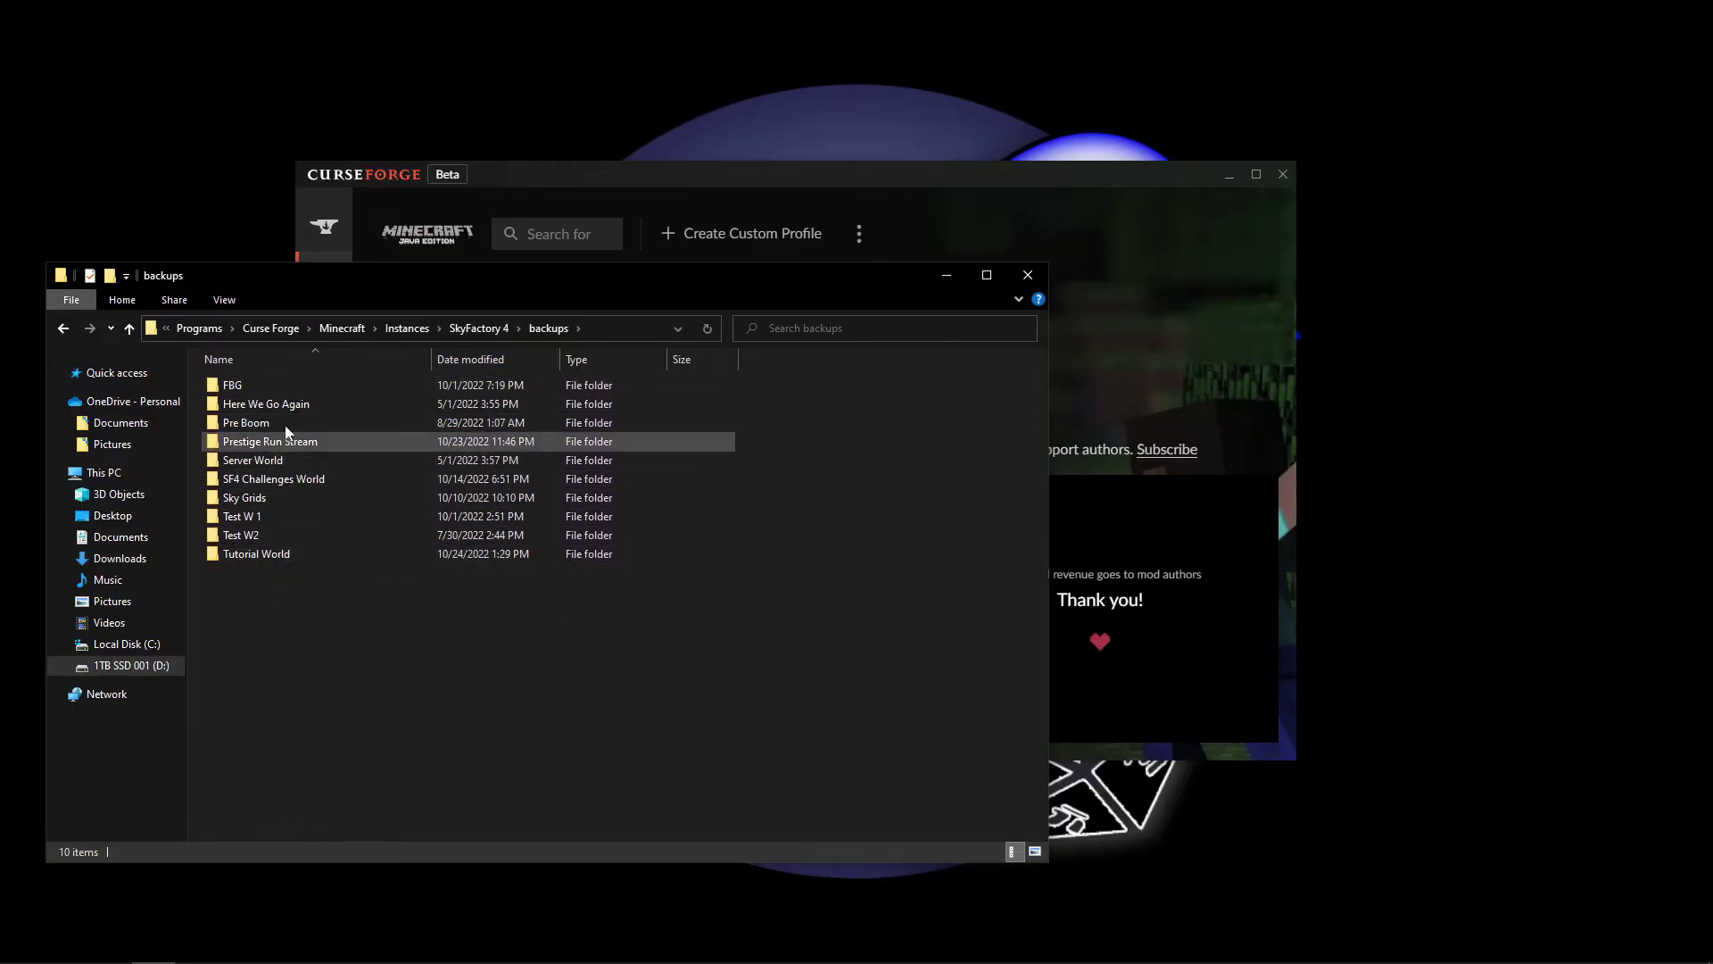
double_click(266, 554)
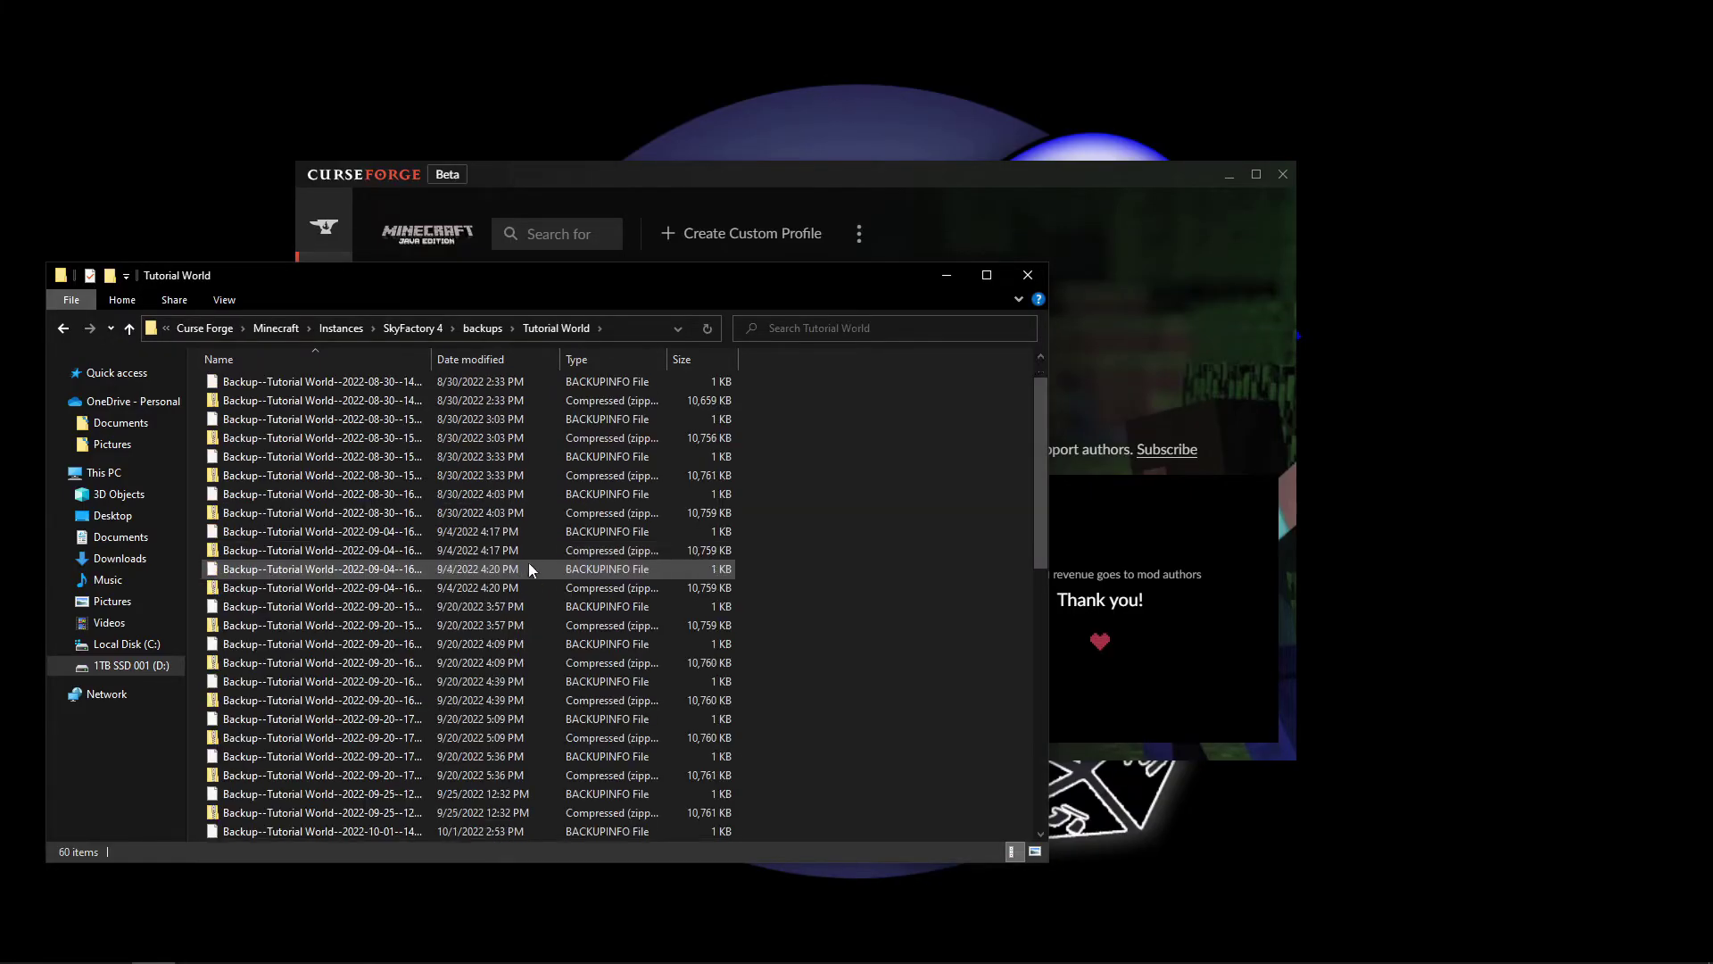
Examine the dates and file types of the Tutorial World backups, from the oldest to the newest.
scroll(536, 572, "down", 7)
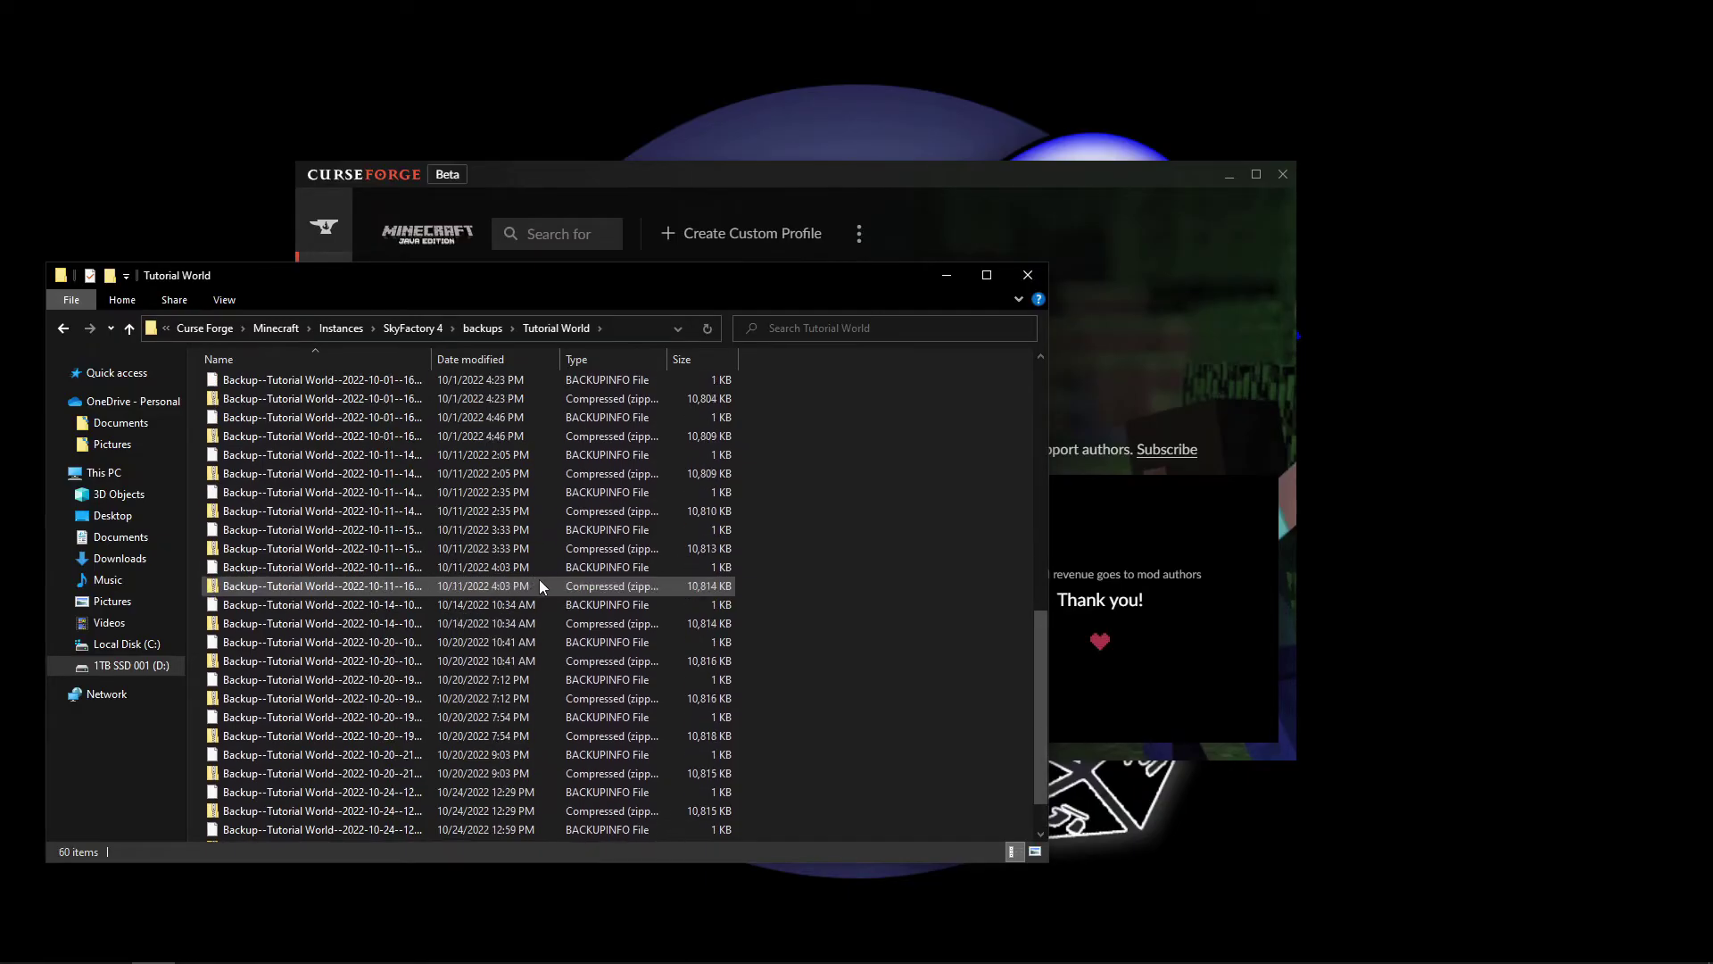
scroll(539, 582, "up", 9)
scroll(538, 582, "down", 12)
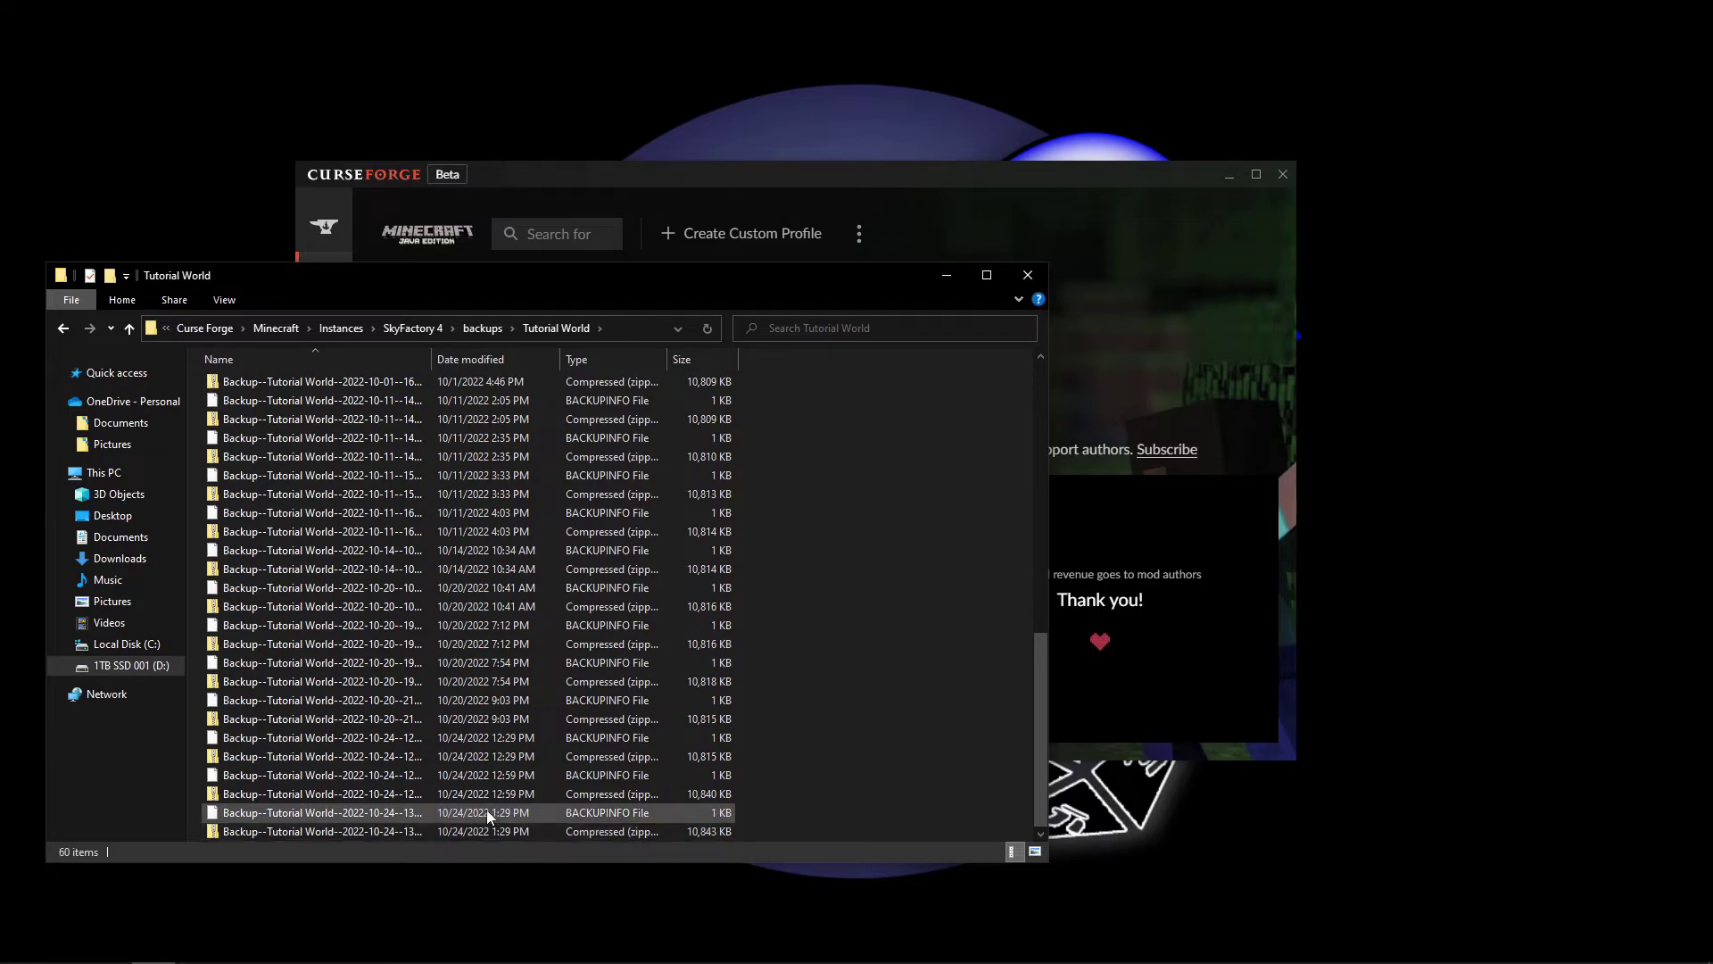
scroll(478, 785, "up", 4)
scroll(475, 678, "up", 8)
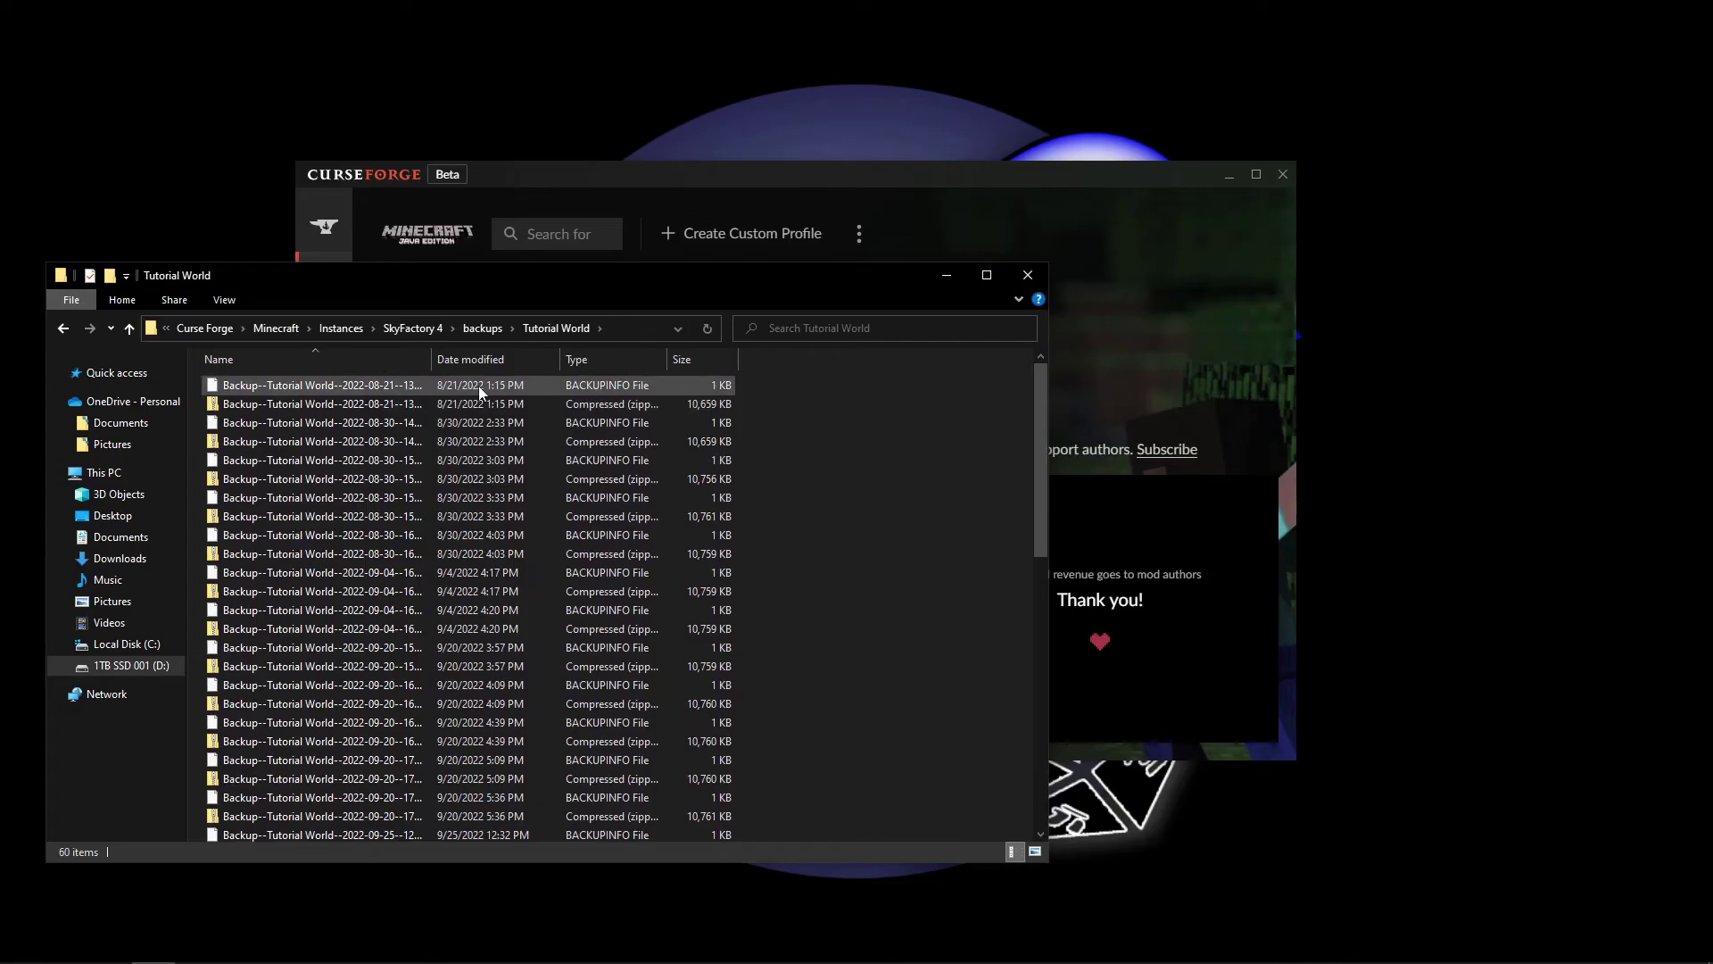
scroll(473, 387, "down", 12)
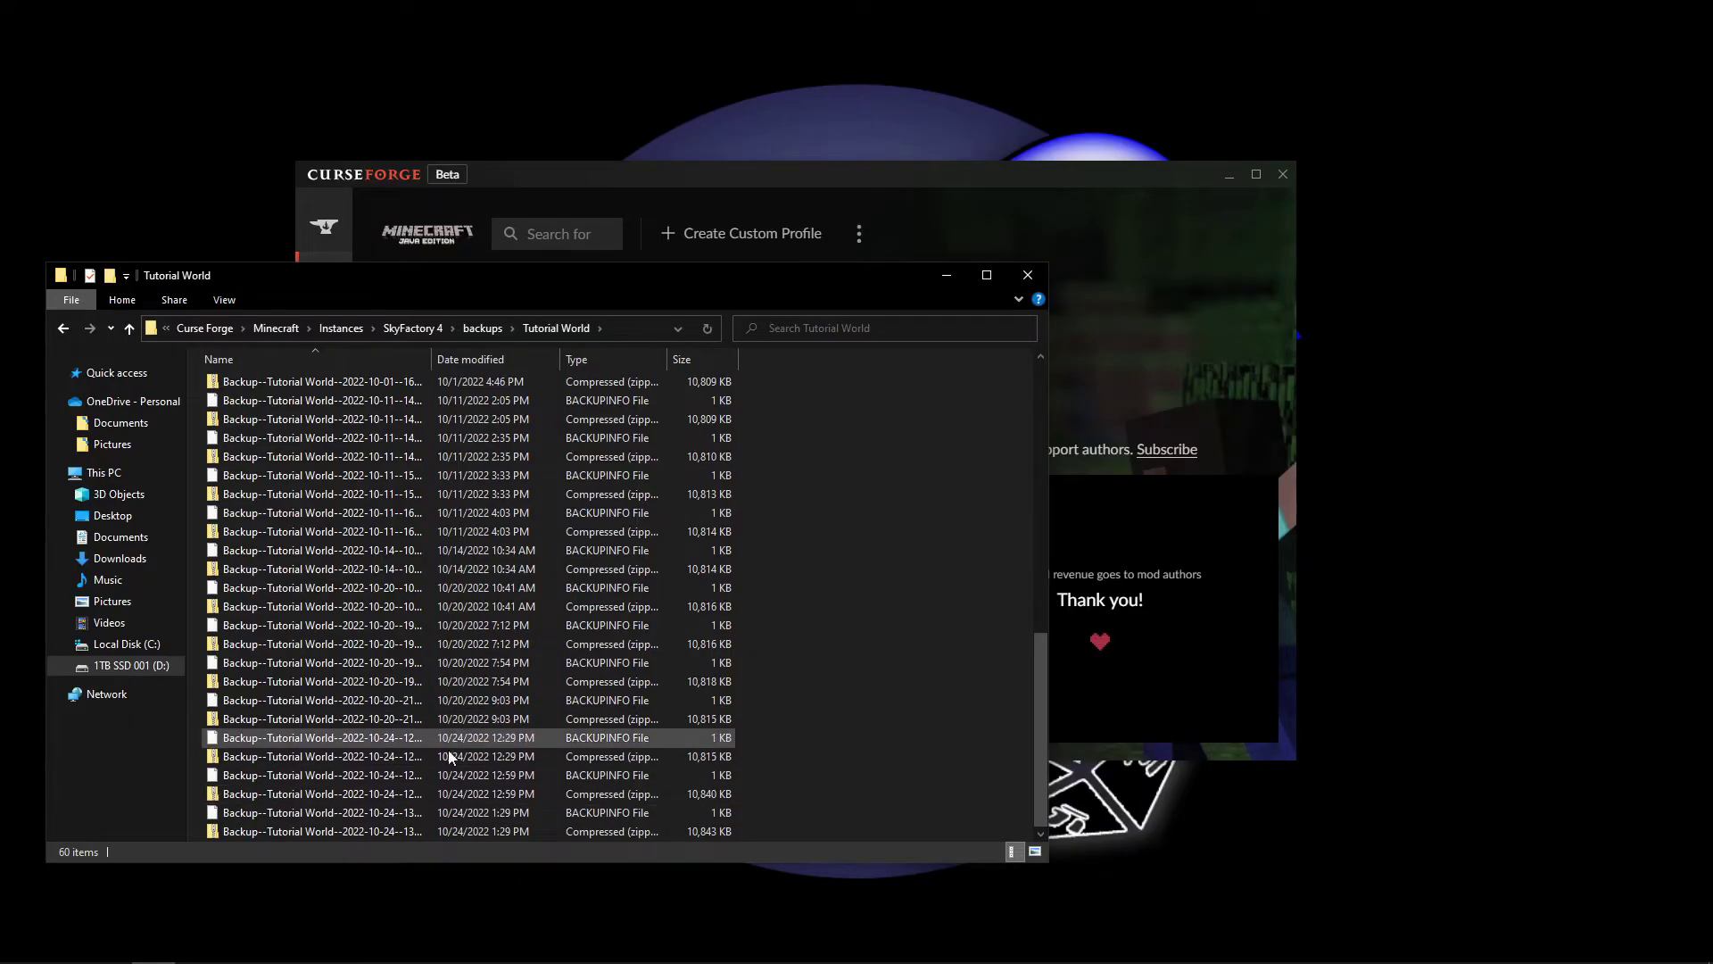
left_click(473, 756)
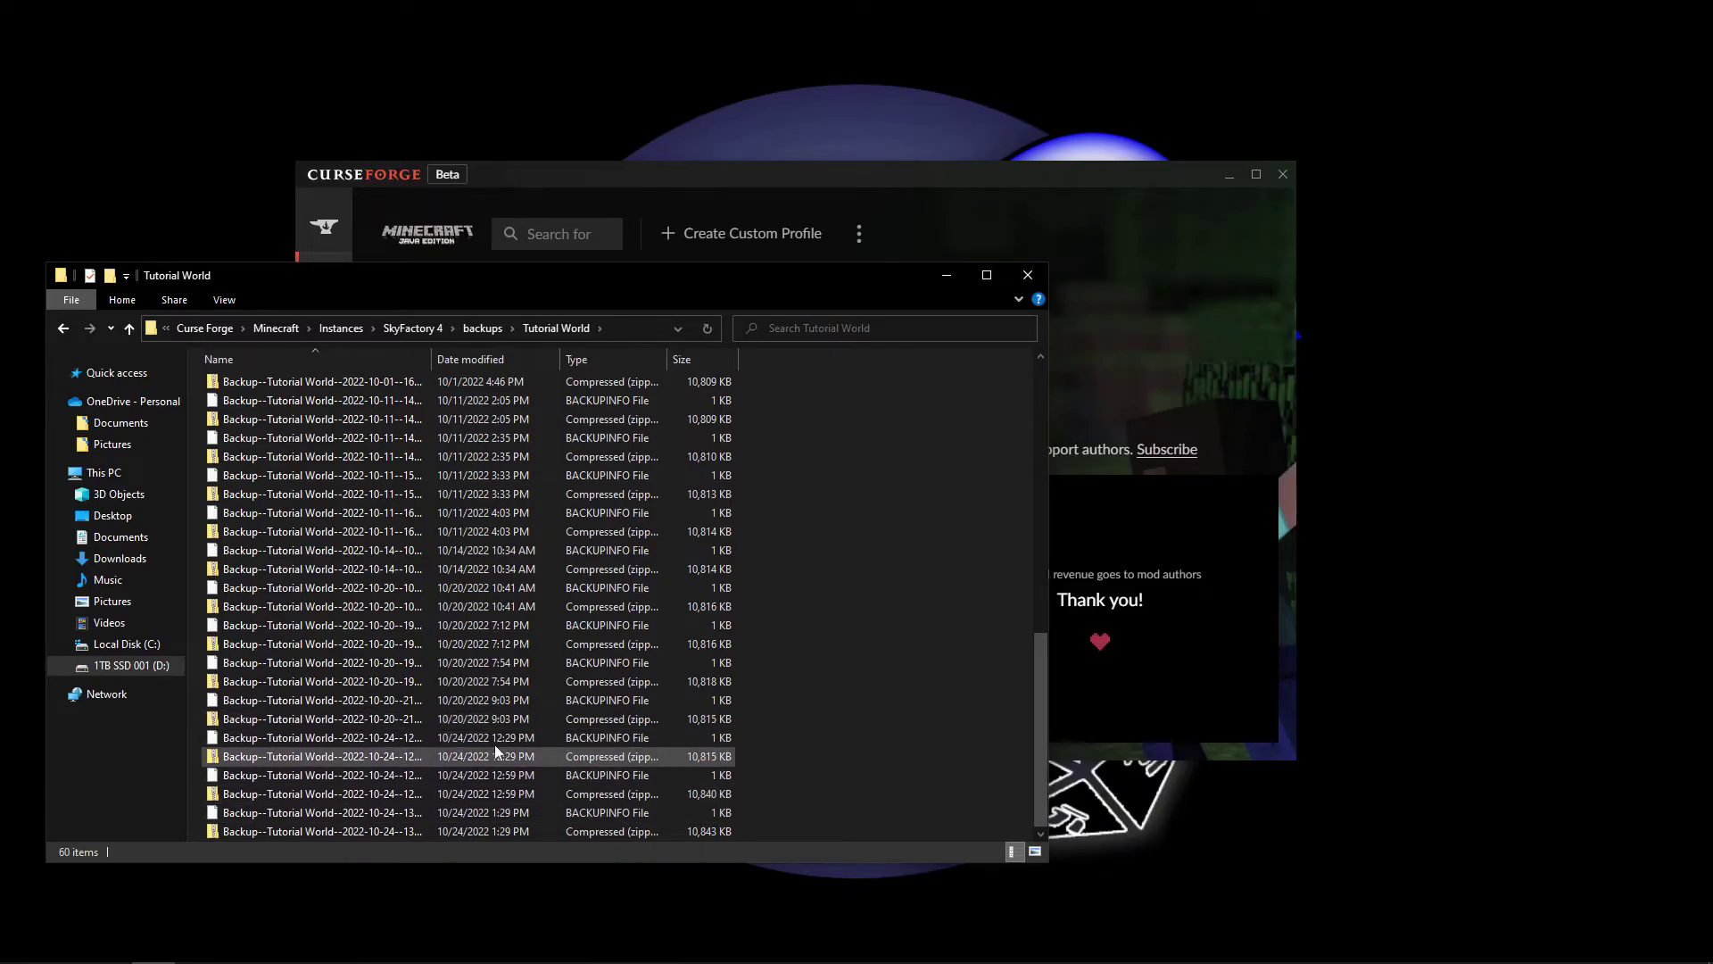
Create a new folder on the desktop and open it in a window beside the backups window.
right_click(1364, 514)
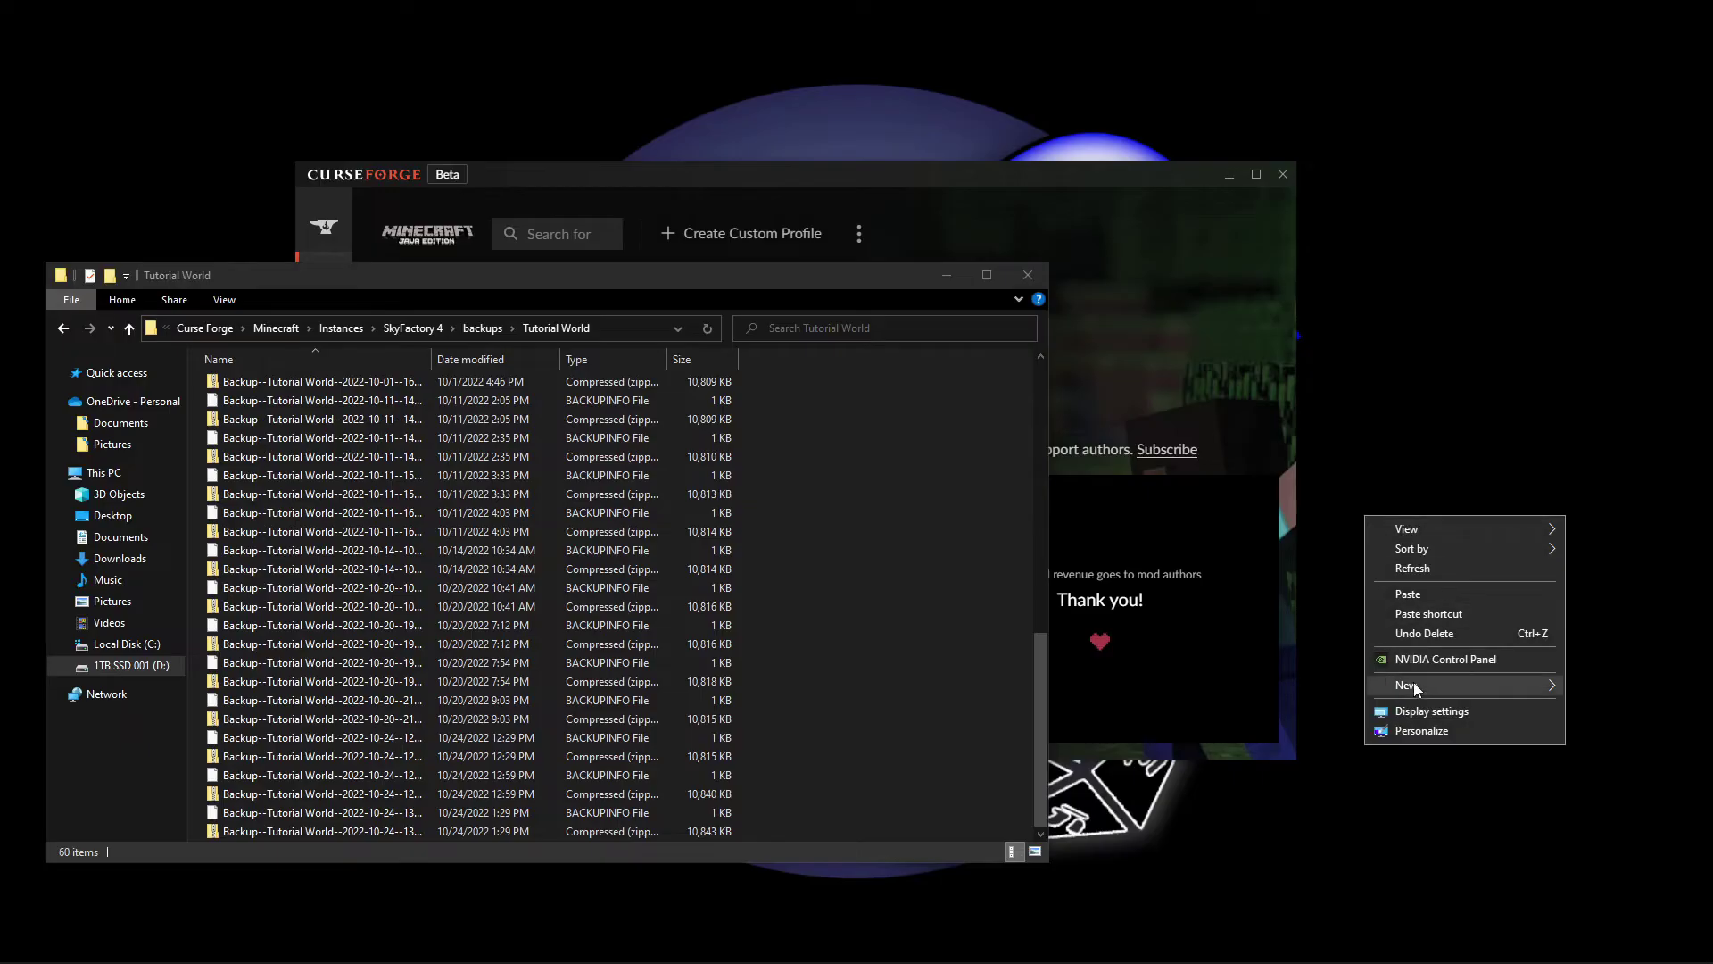
mouse_move(1421, 690)
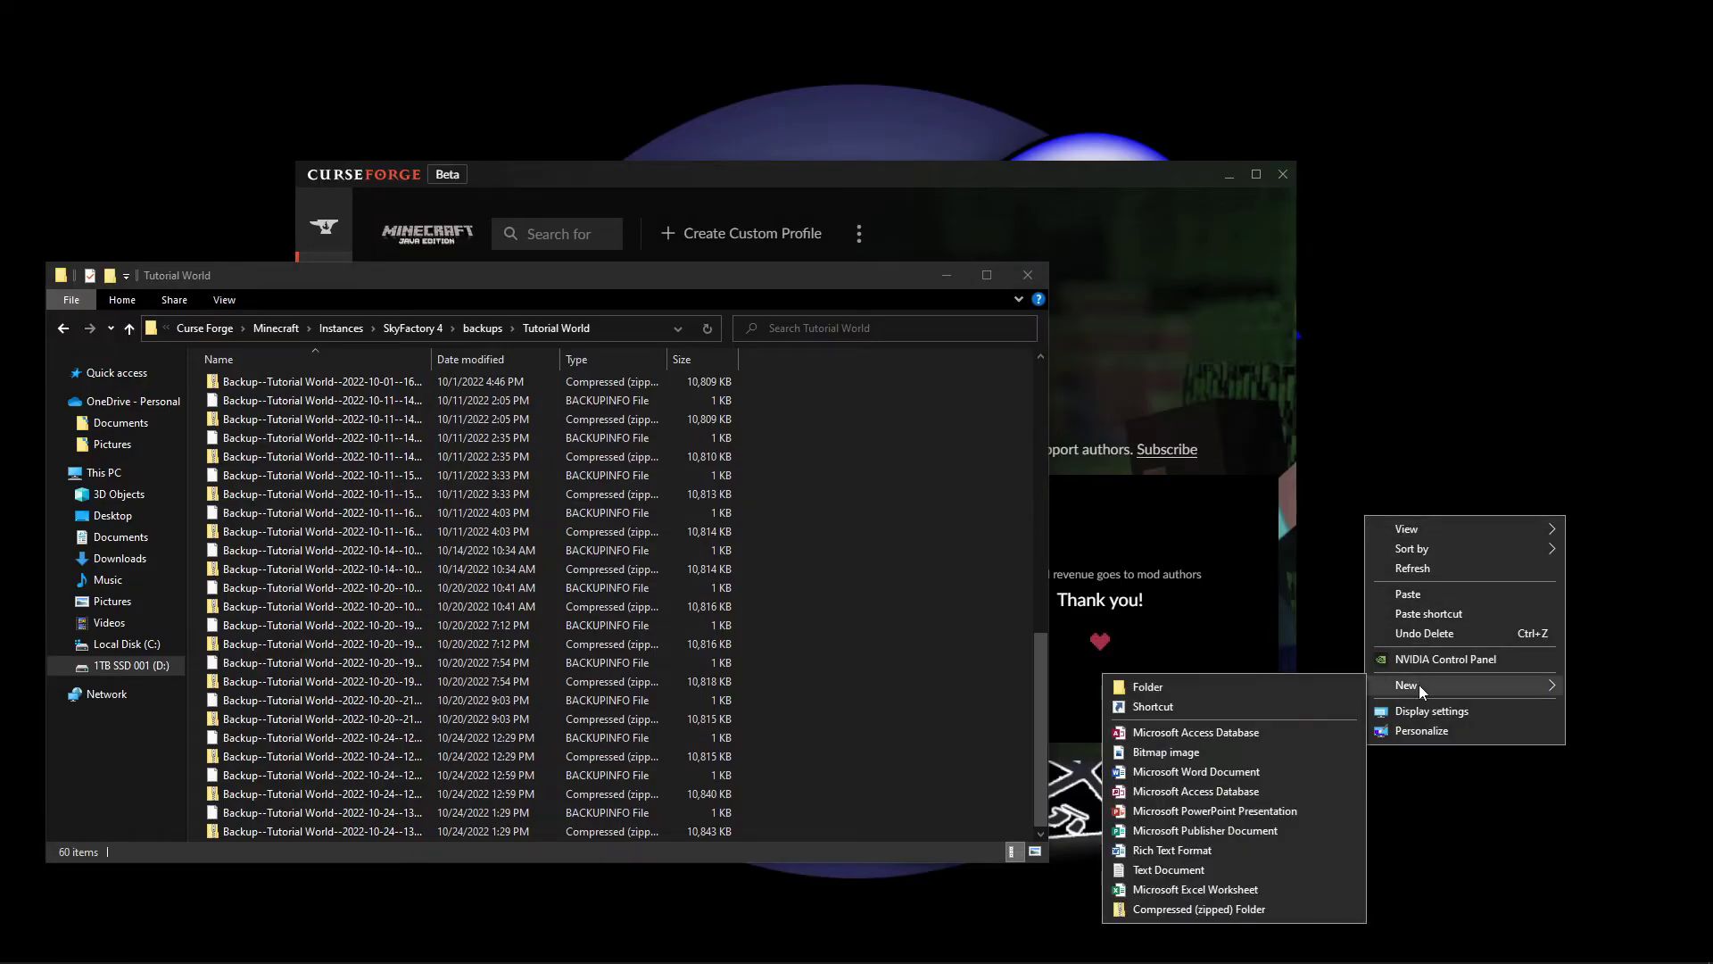
left_click(1299, 689)
left_click_drag(1394, 568, 1411, 505)
double_click(1400, 471)
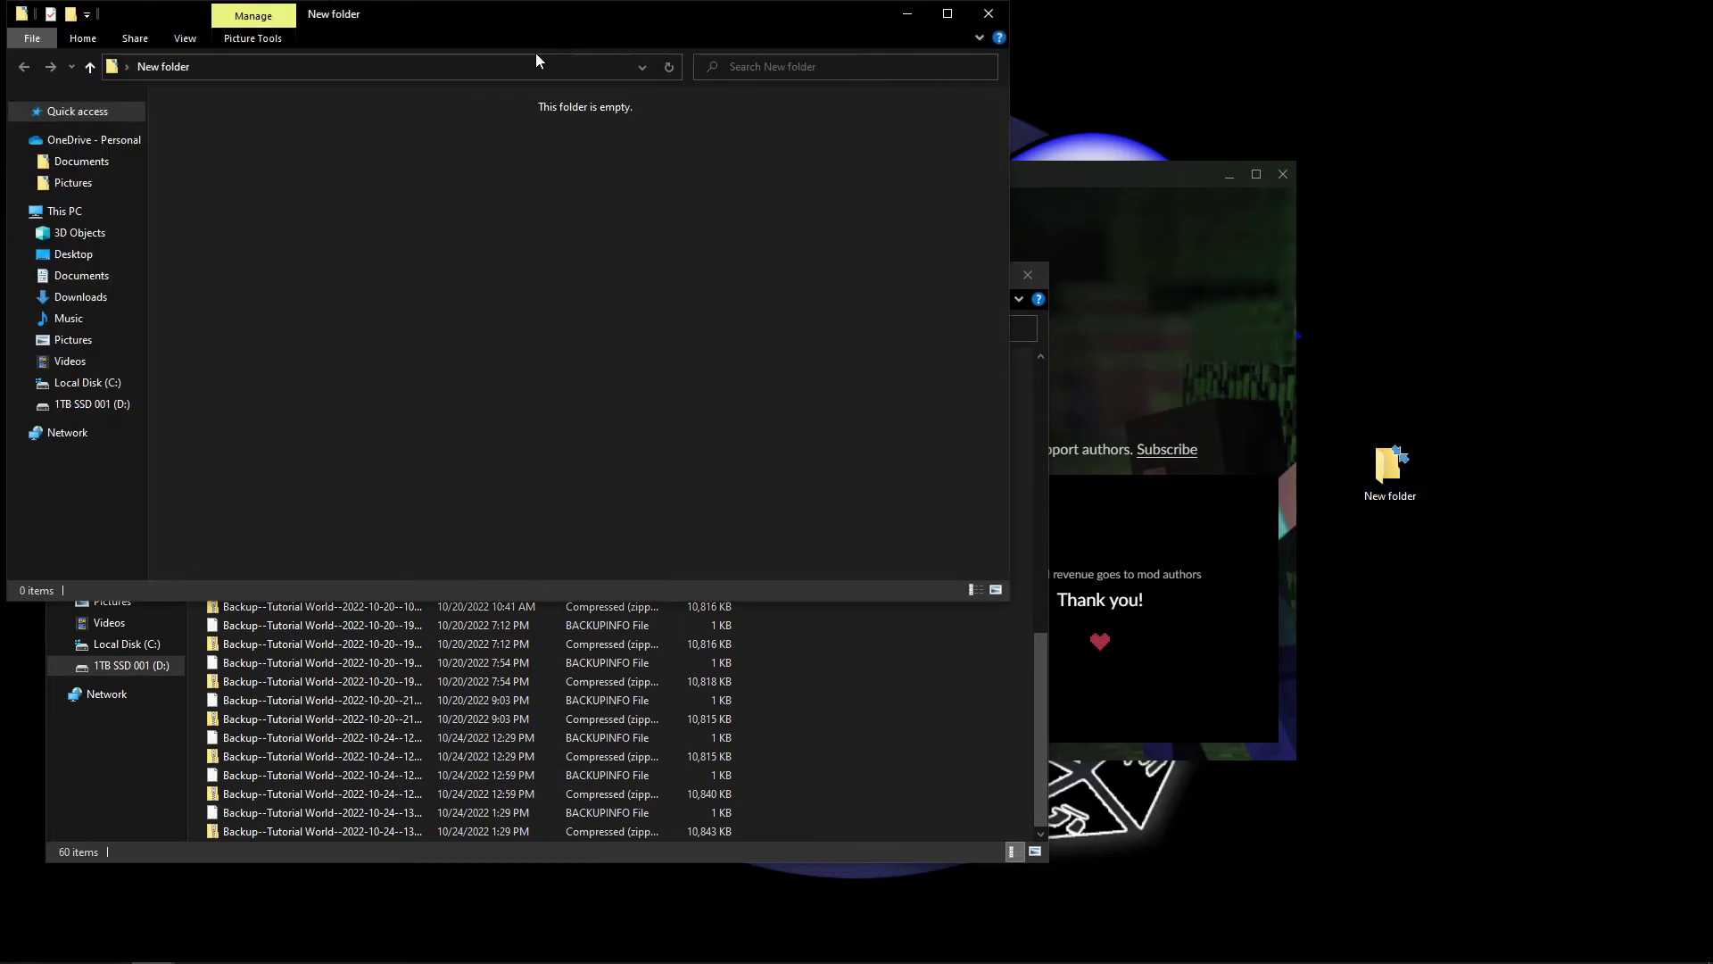
left_click_drag(535, 20, 1119, 300)
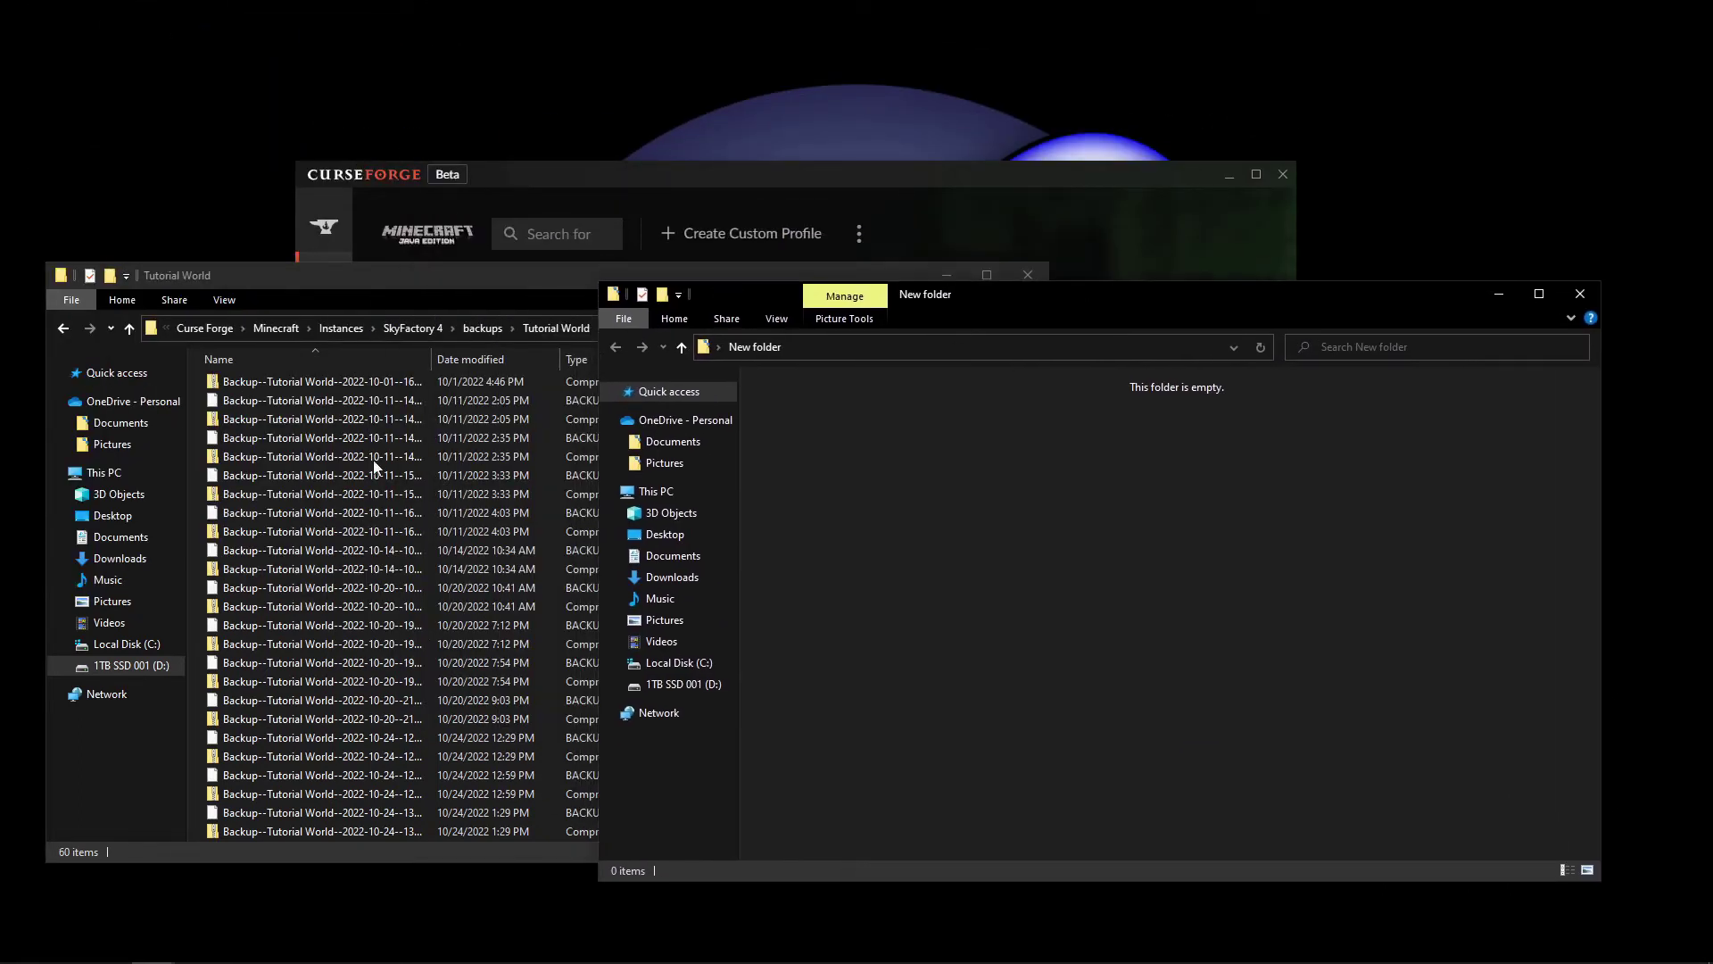
left_click(329, 279)
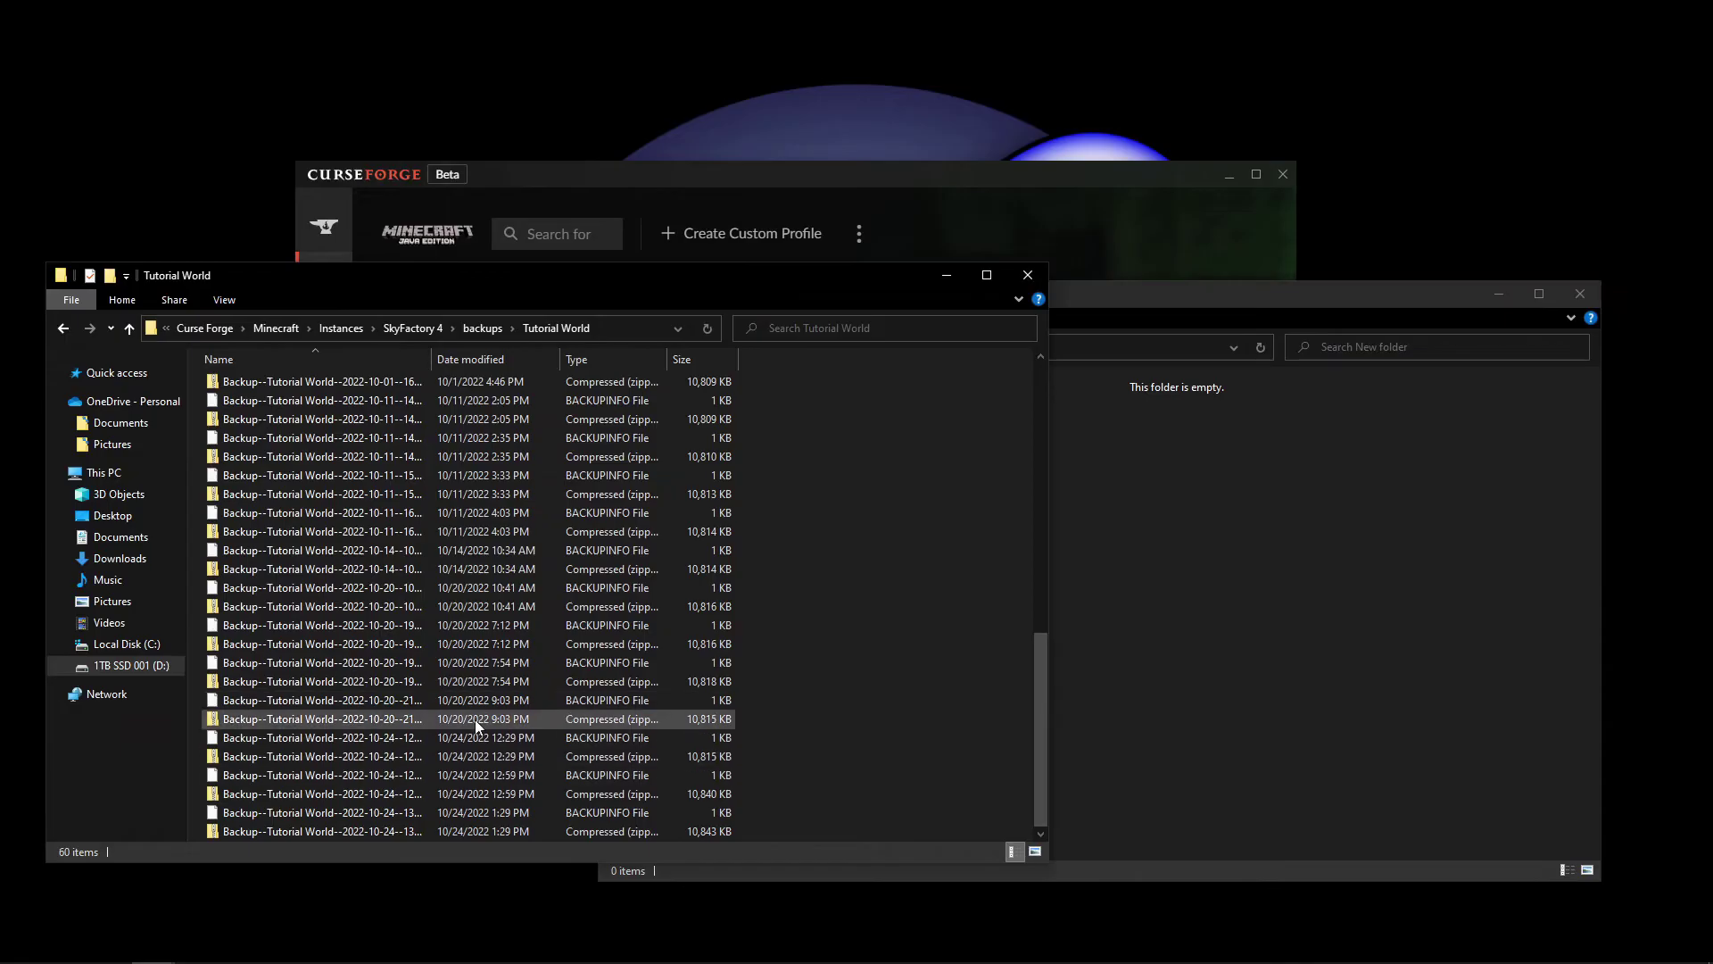
double_click(389, 717)
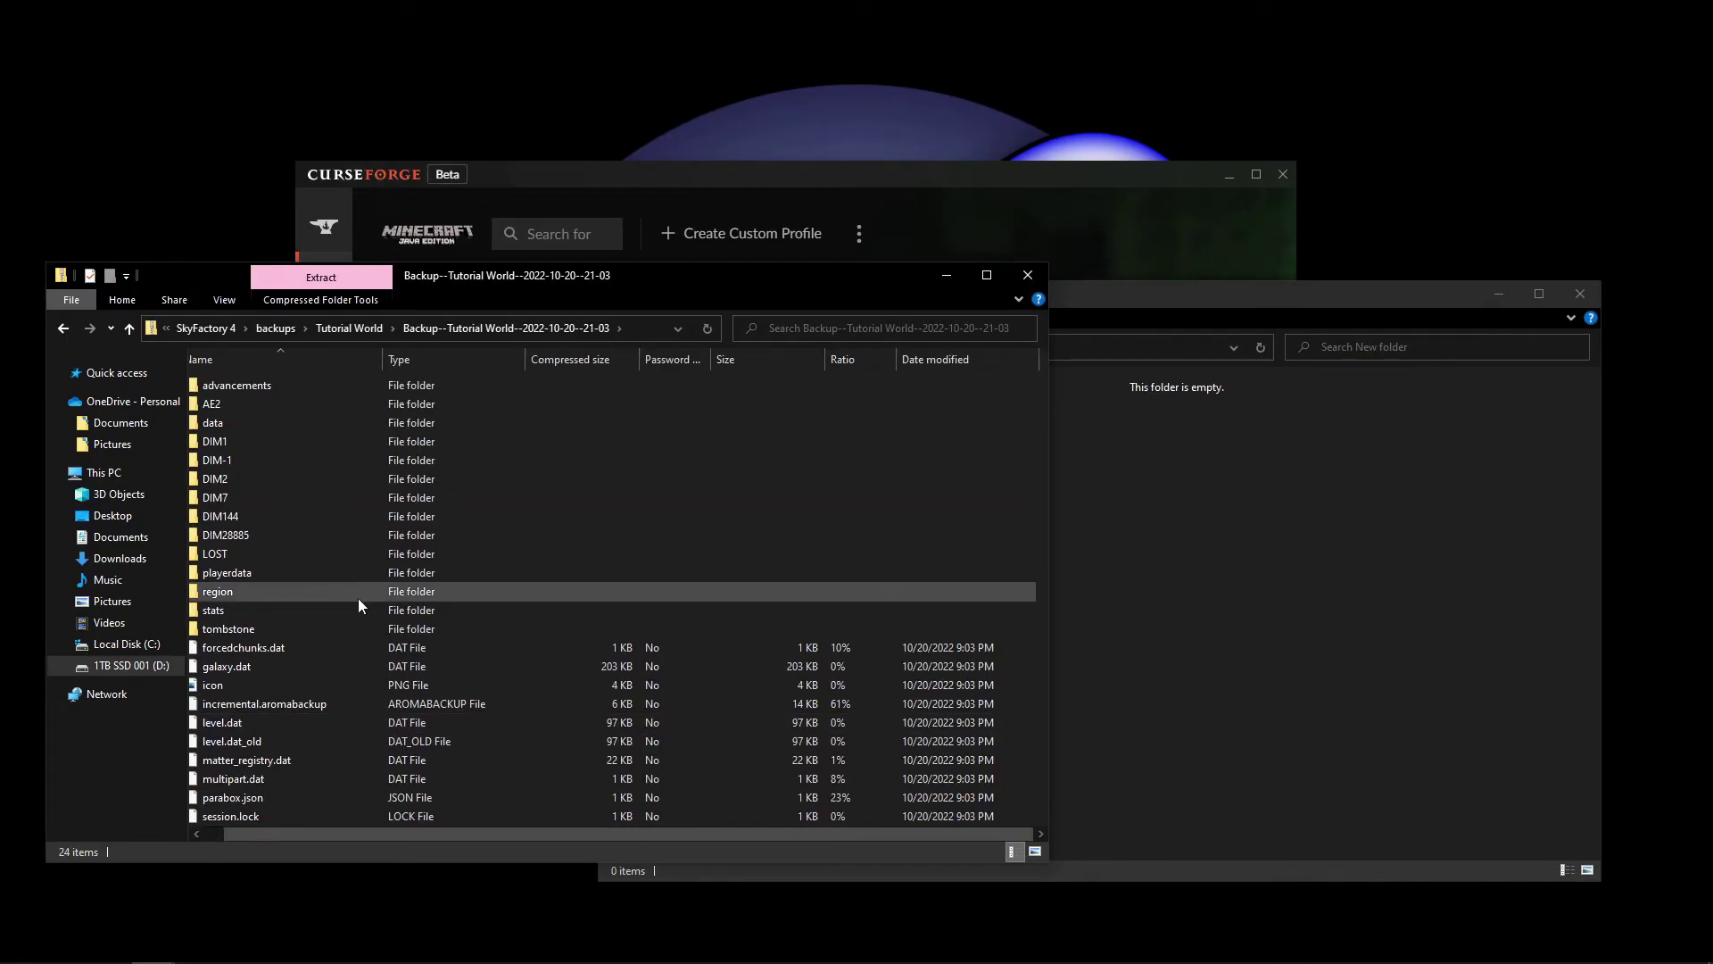
left_click(286, 388)
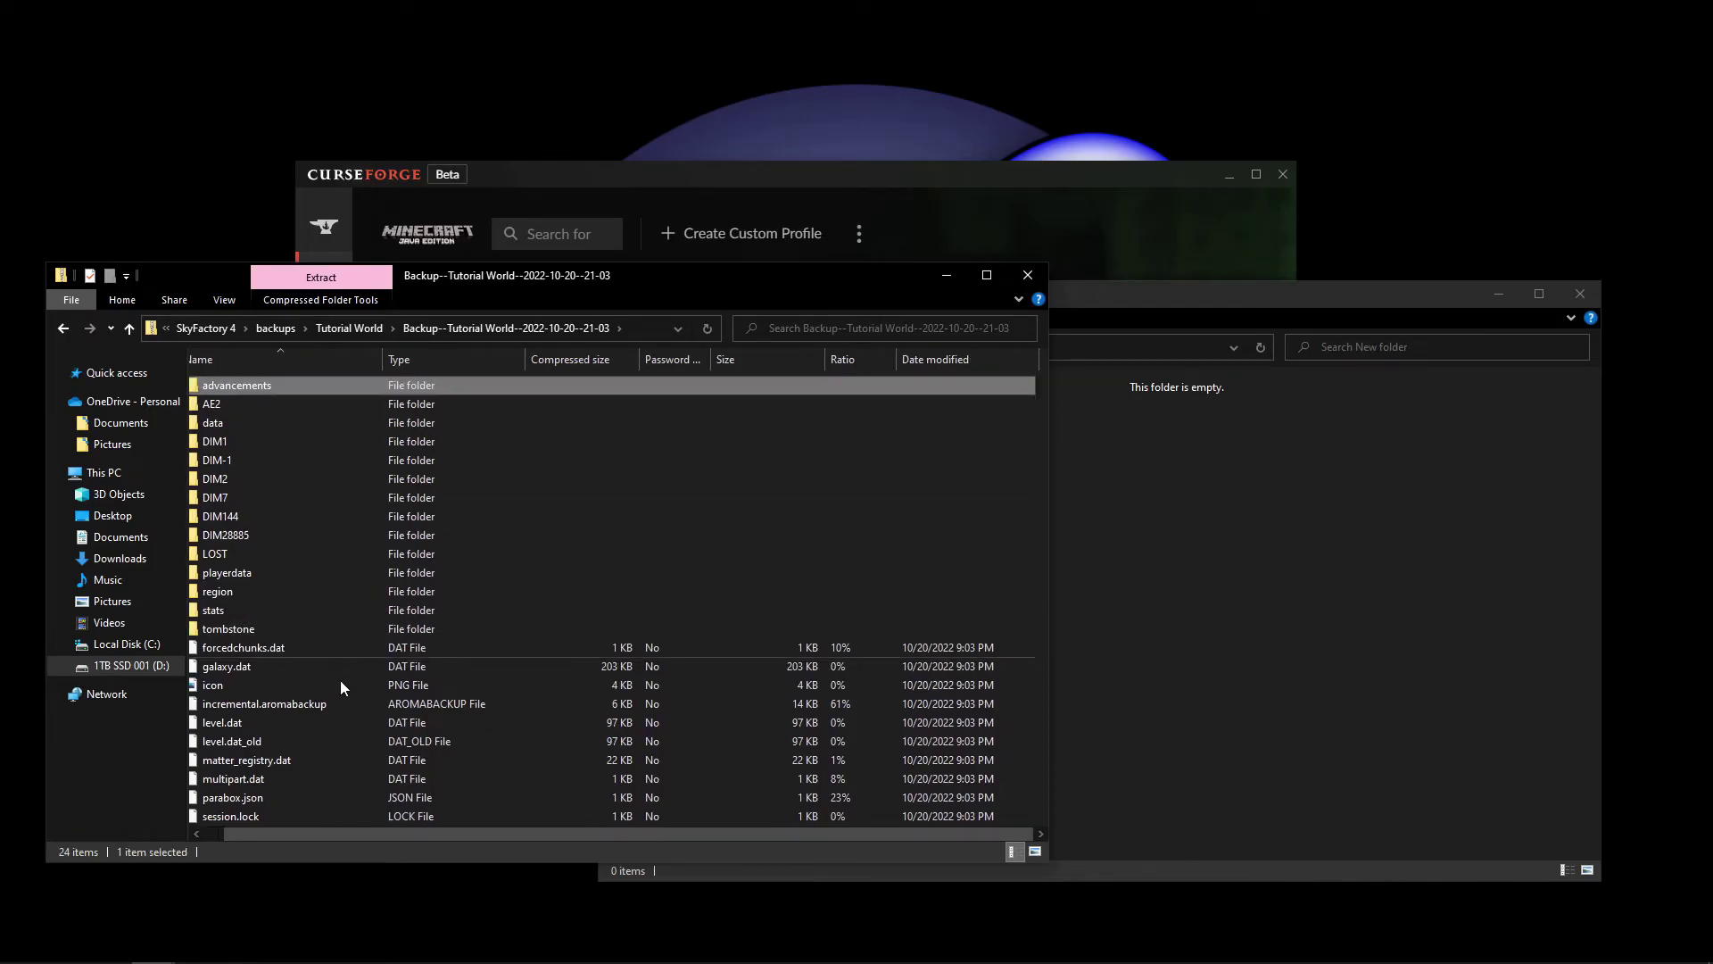
left_click(257, 815, "shift")
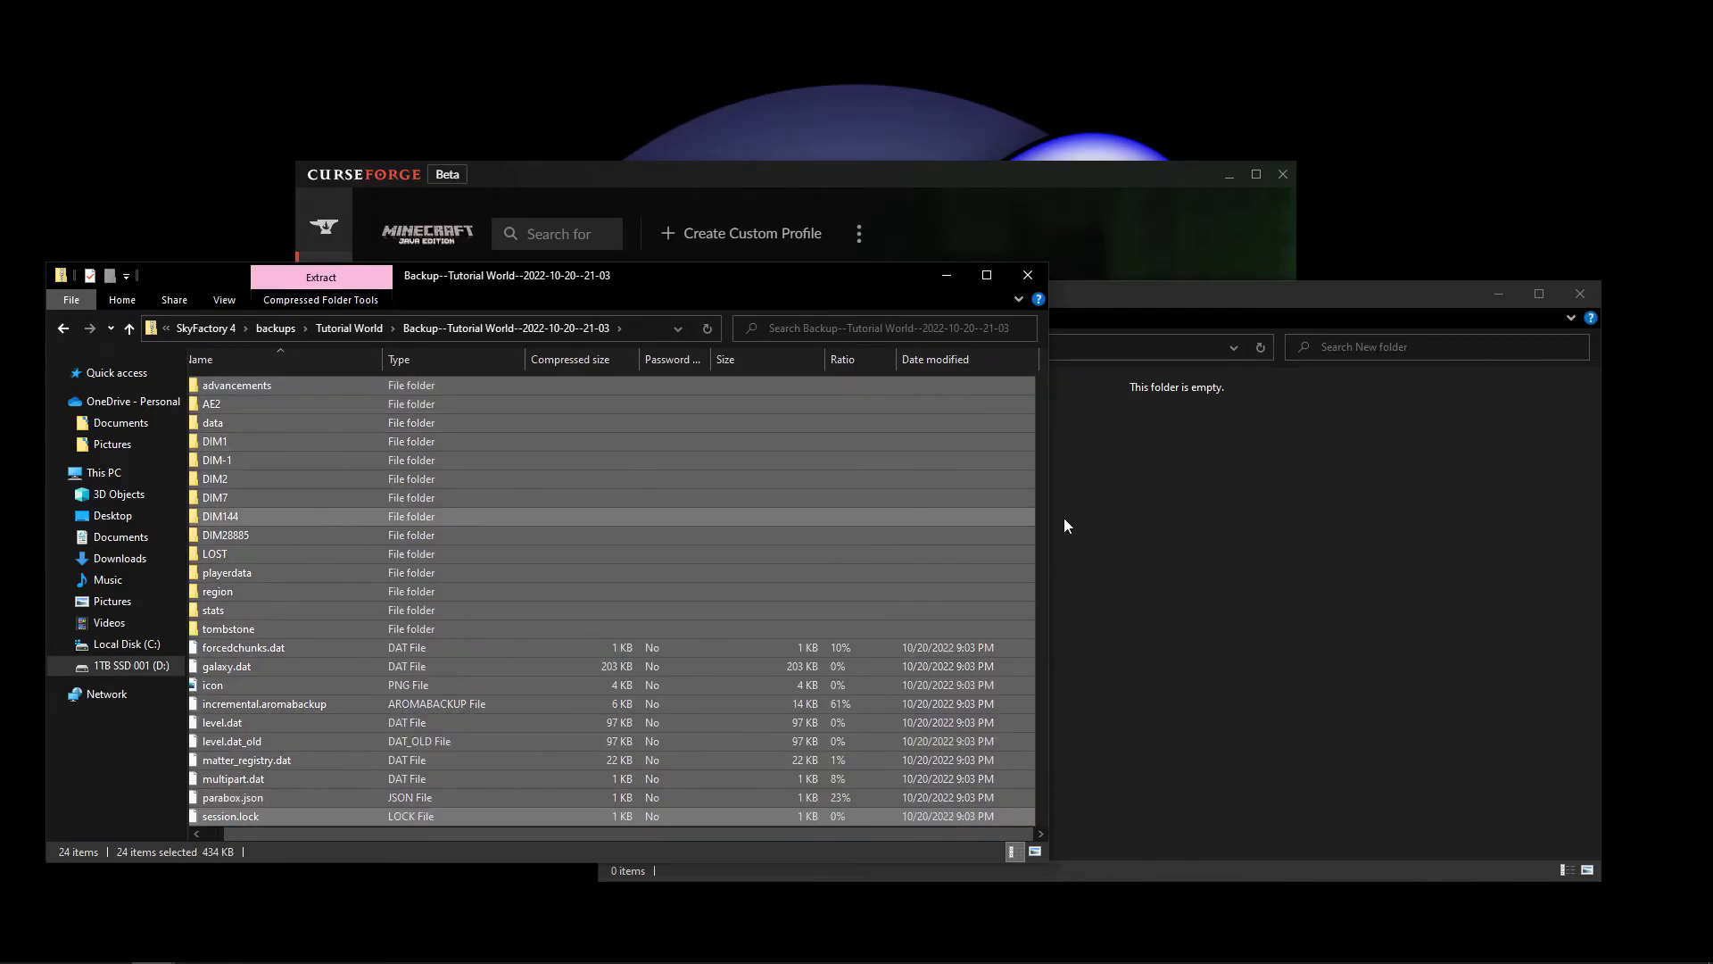
right_click(728, 512)
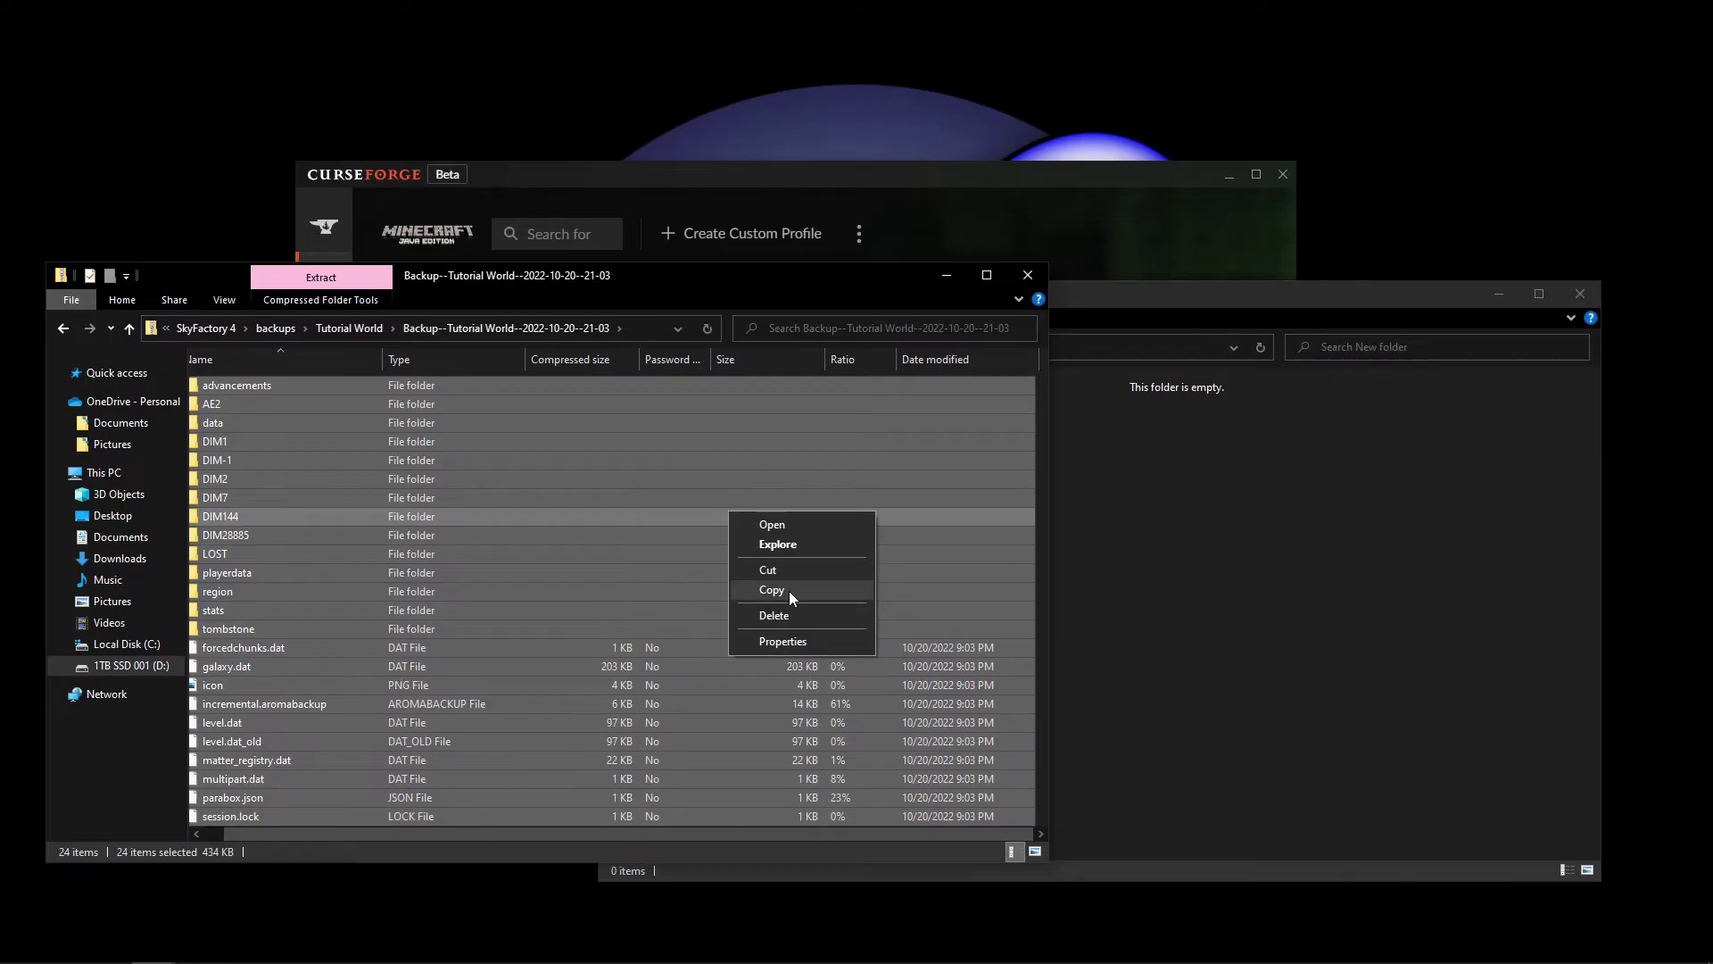
left_click_drag(789, 591, 1174, 589)
right_click(1173, 566)
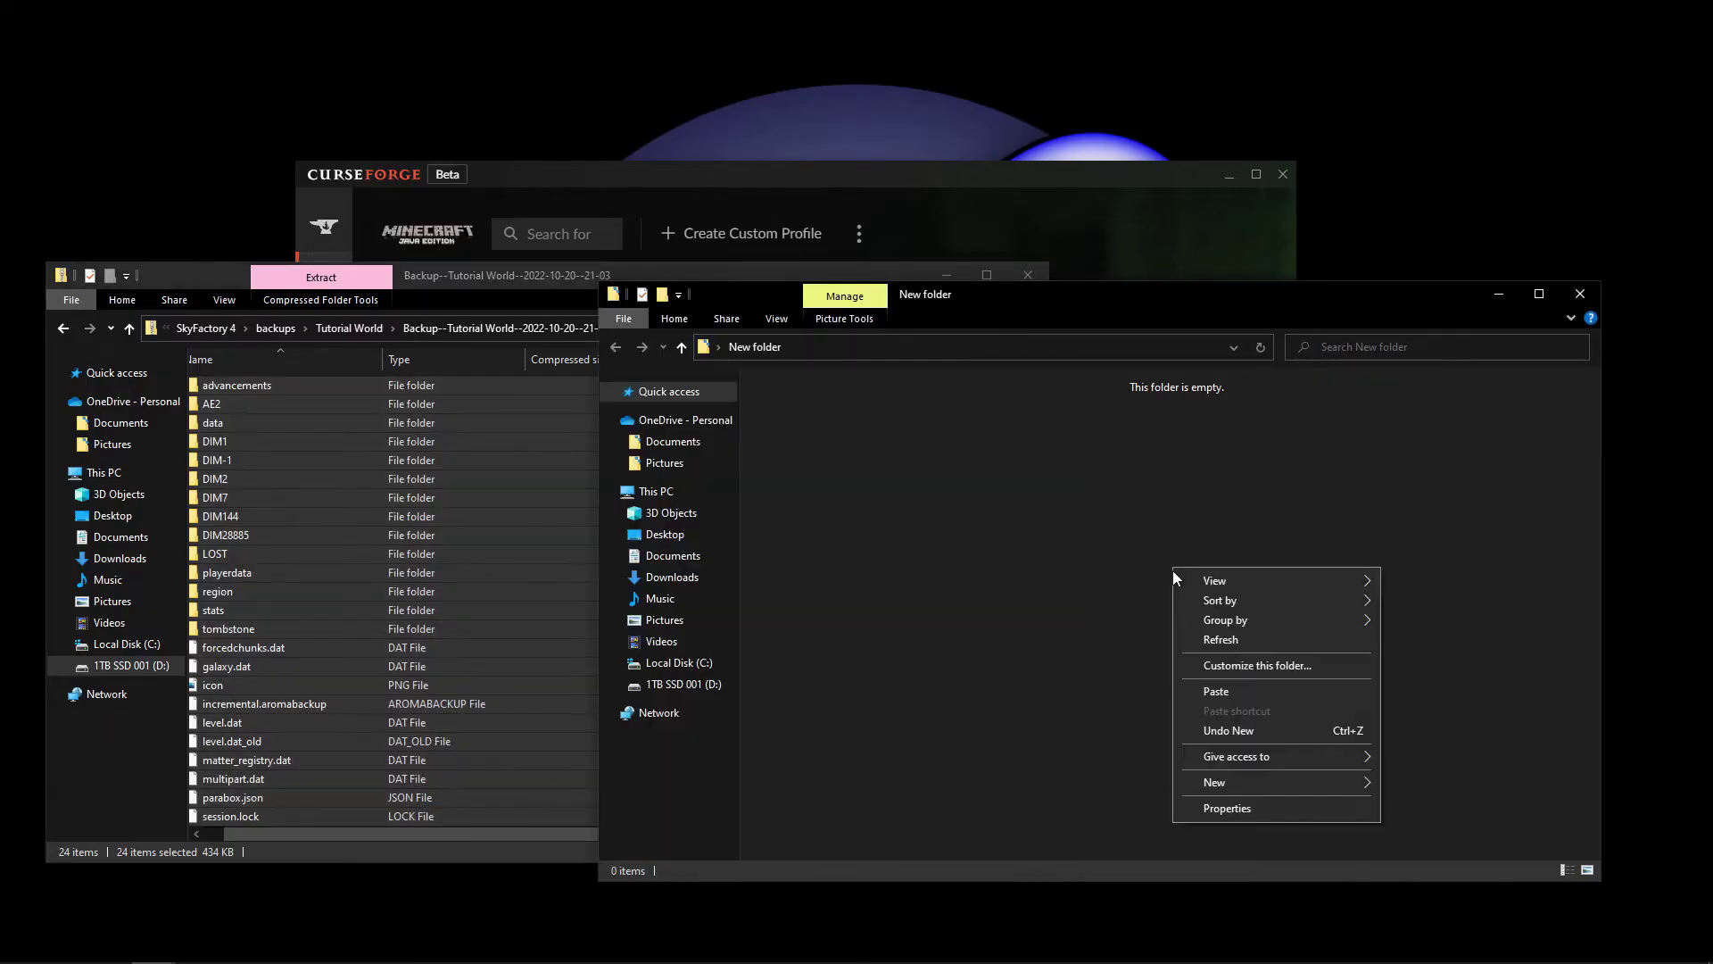
left_click(1224, 692)
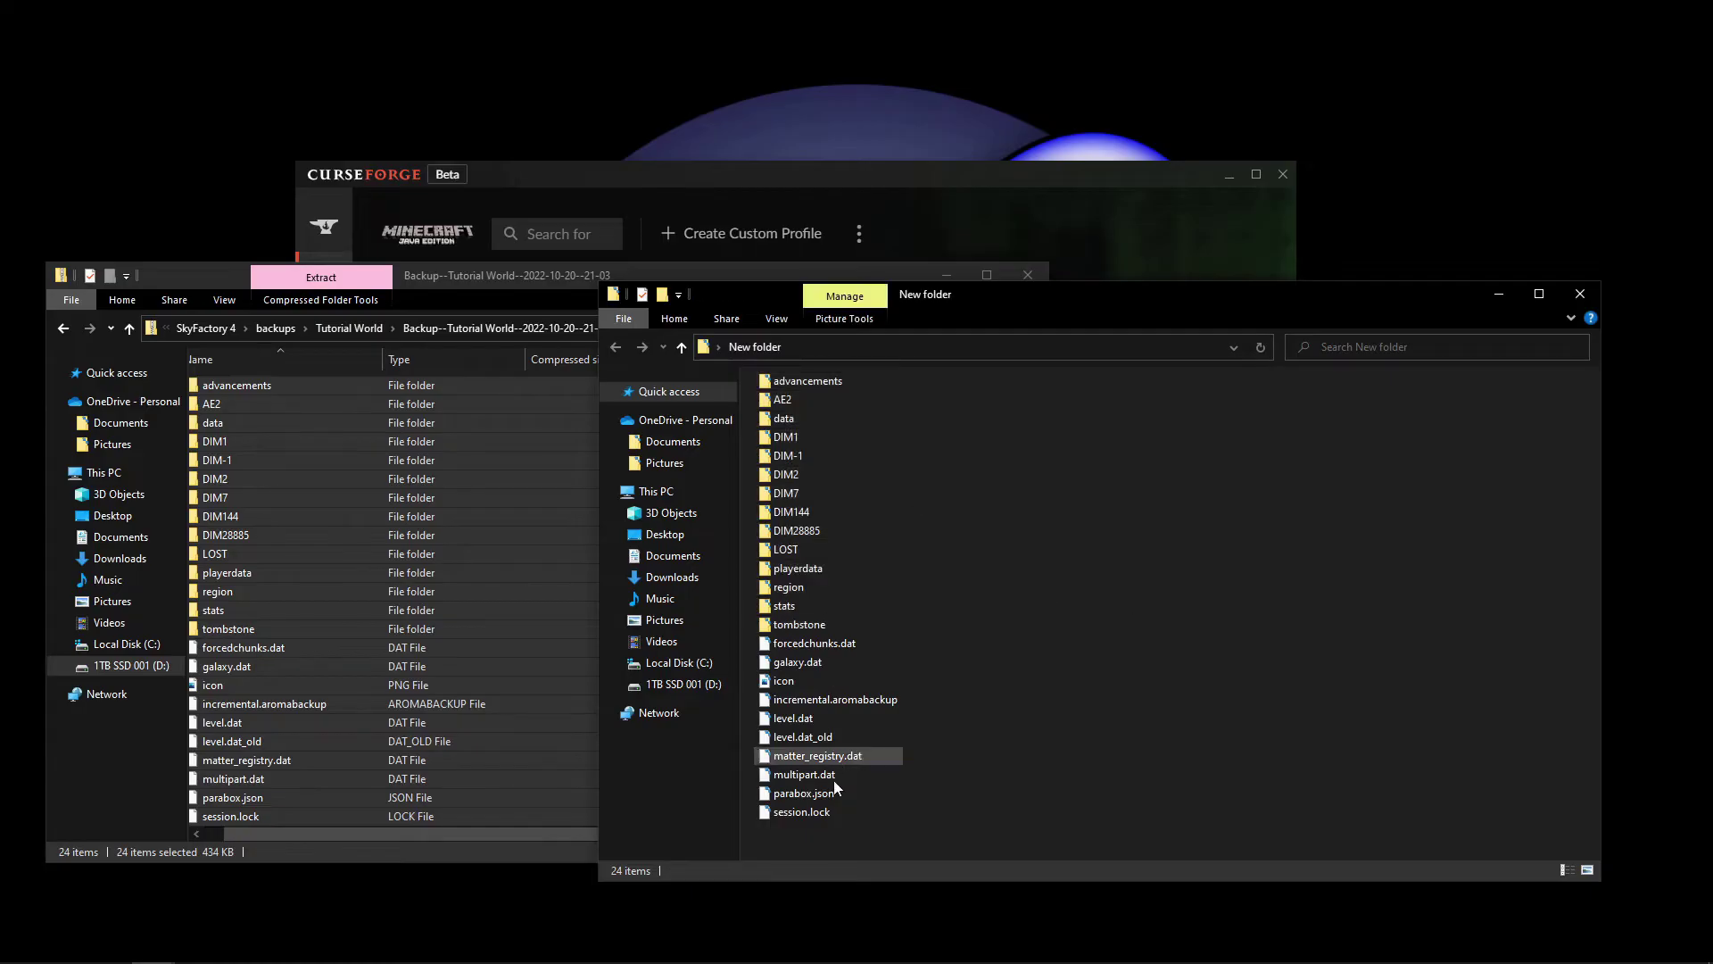
Return from the backup archive to the SkyFactory 4 folder and open the Tutorial World folder inside saves.
left_click(496, 277)
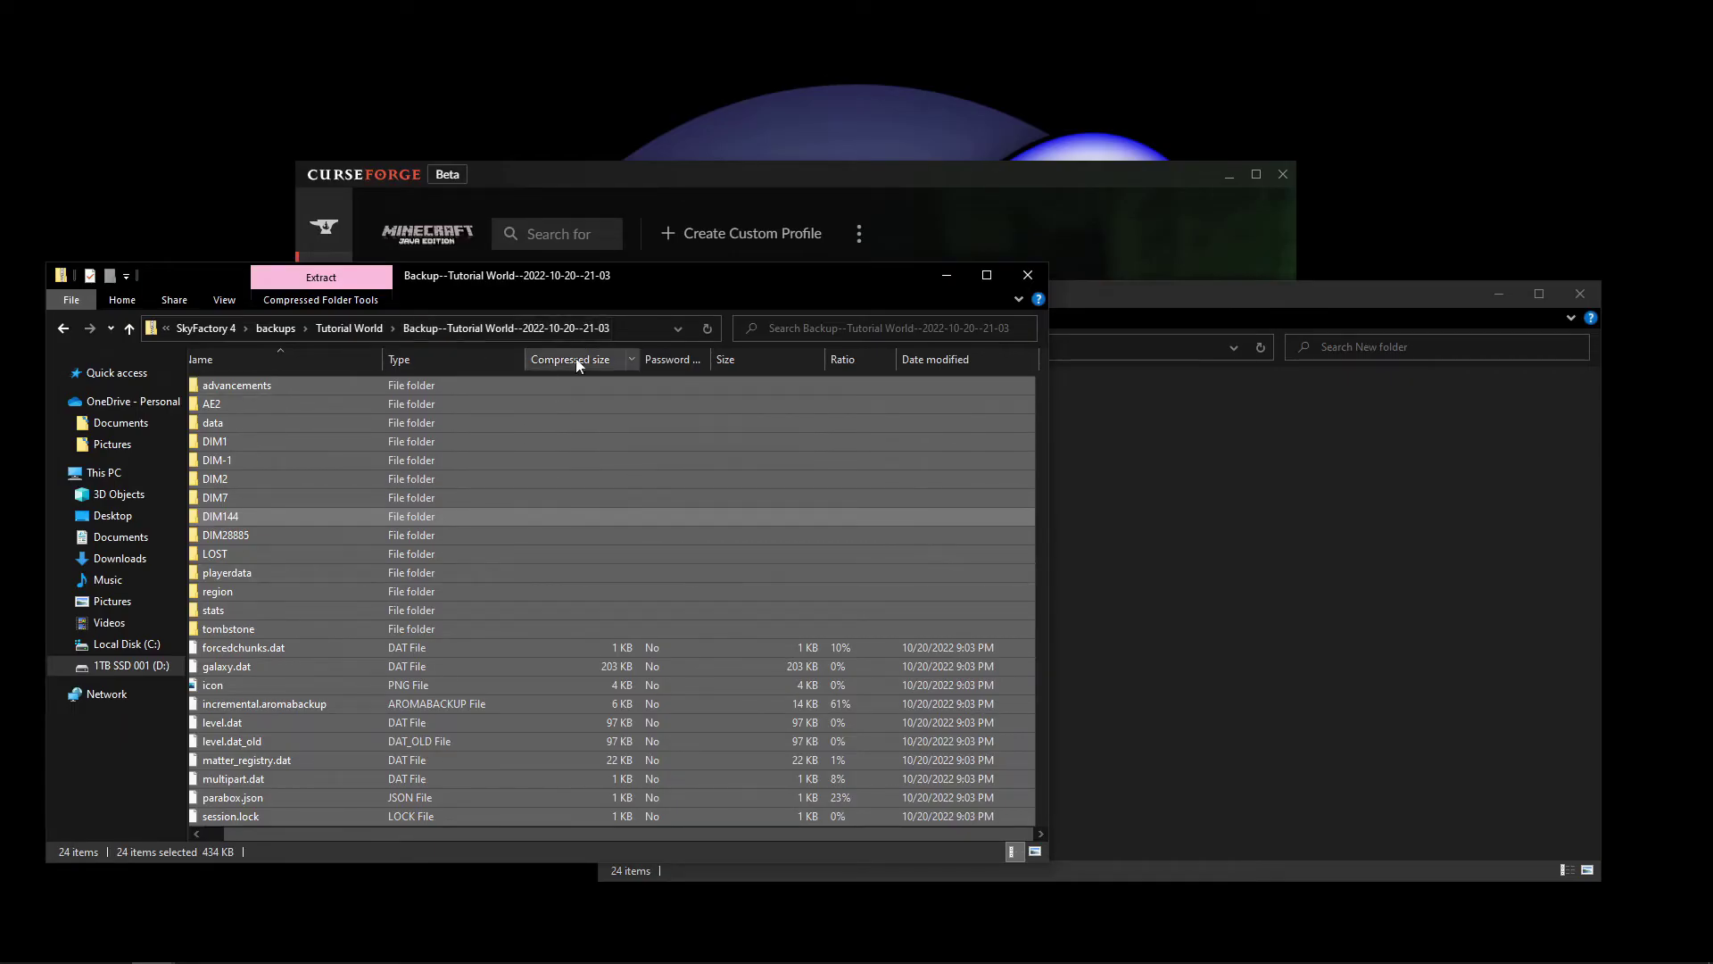
left_click(351, 328)
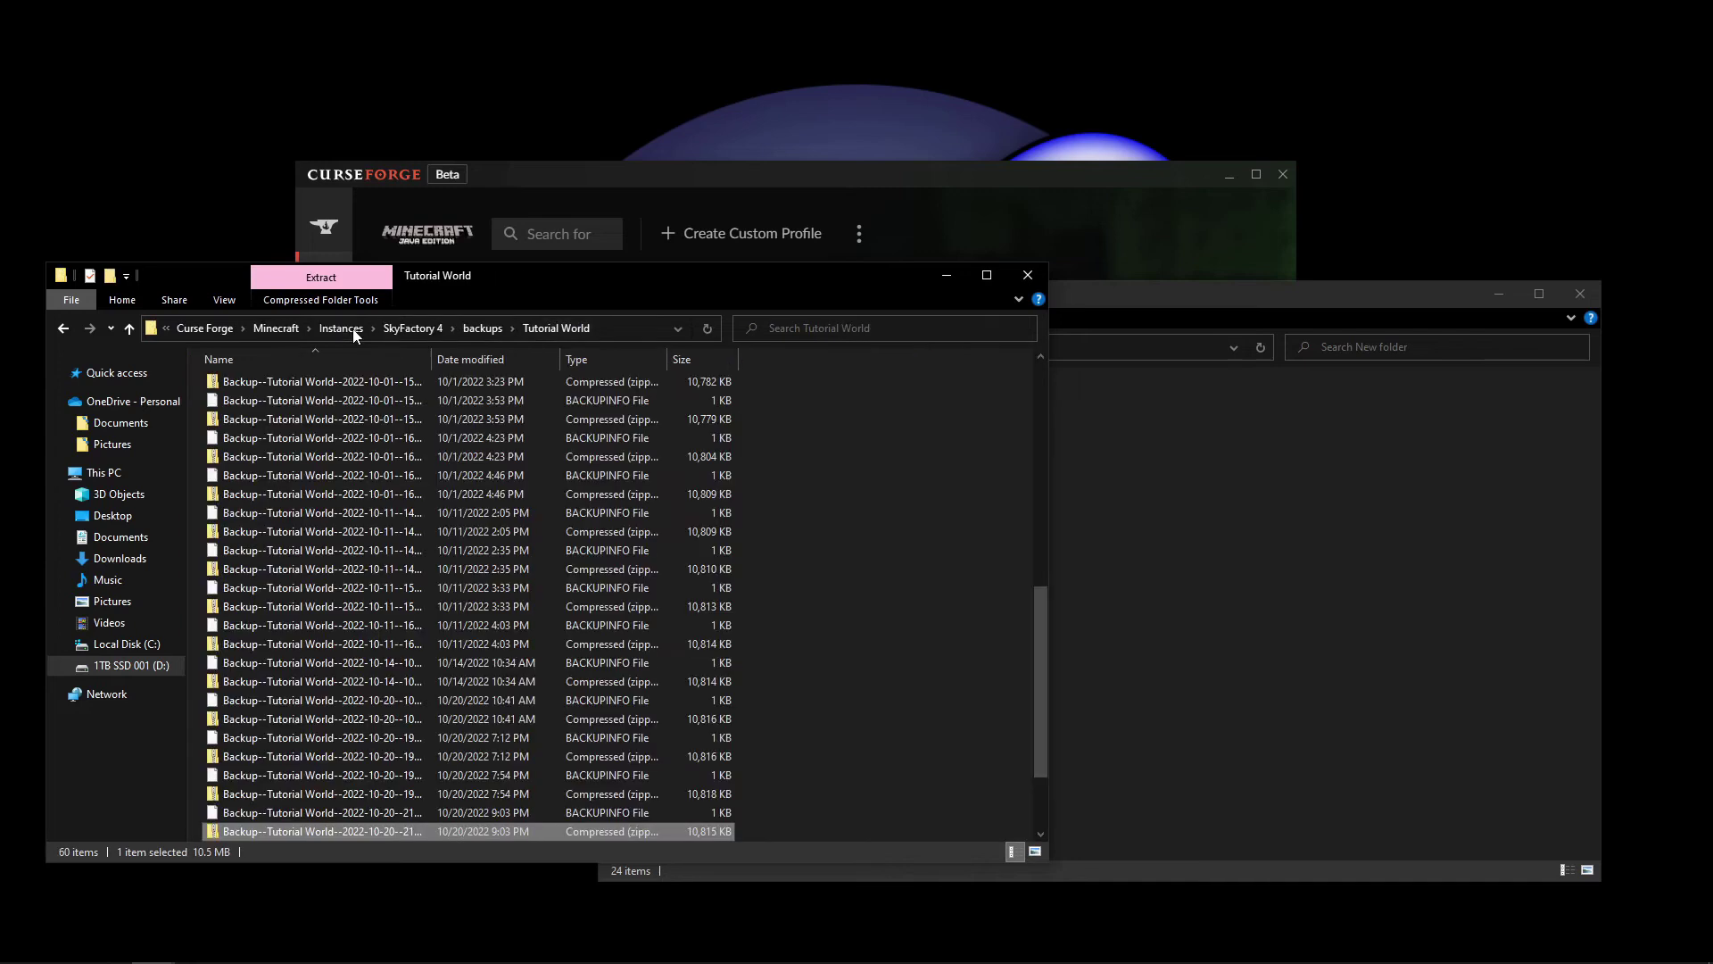
left_click(403, 328)
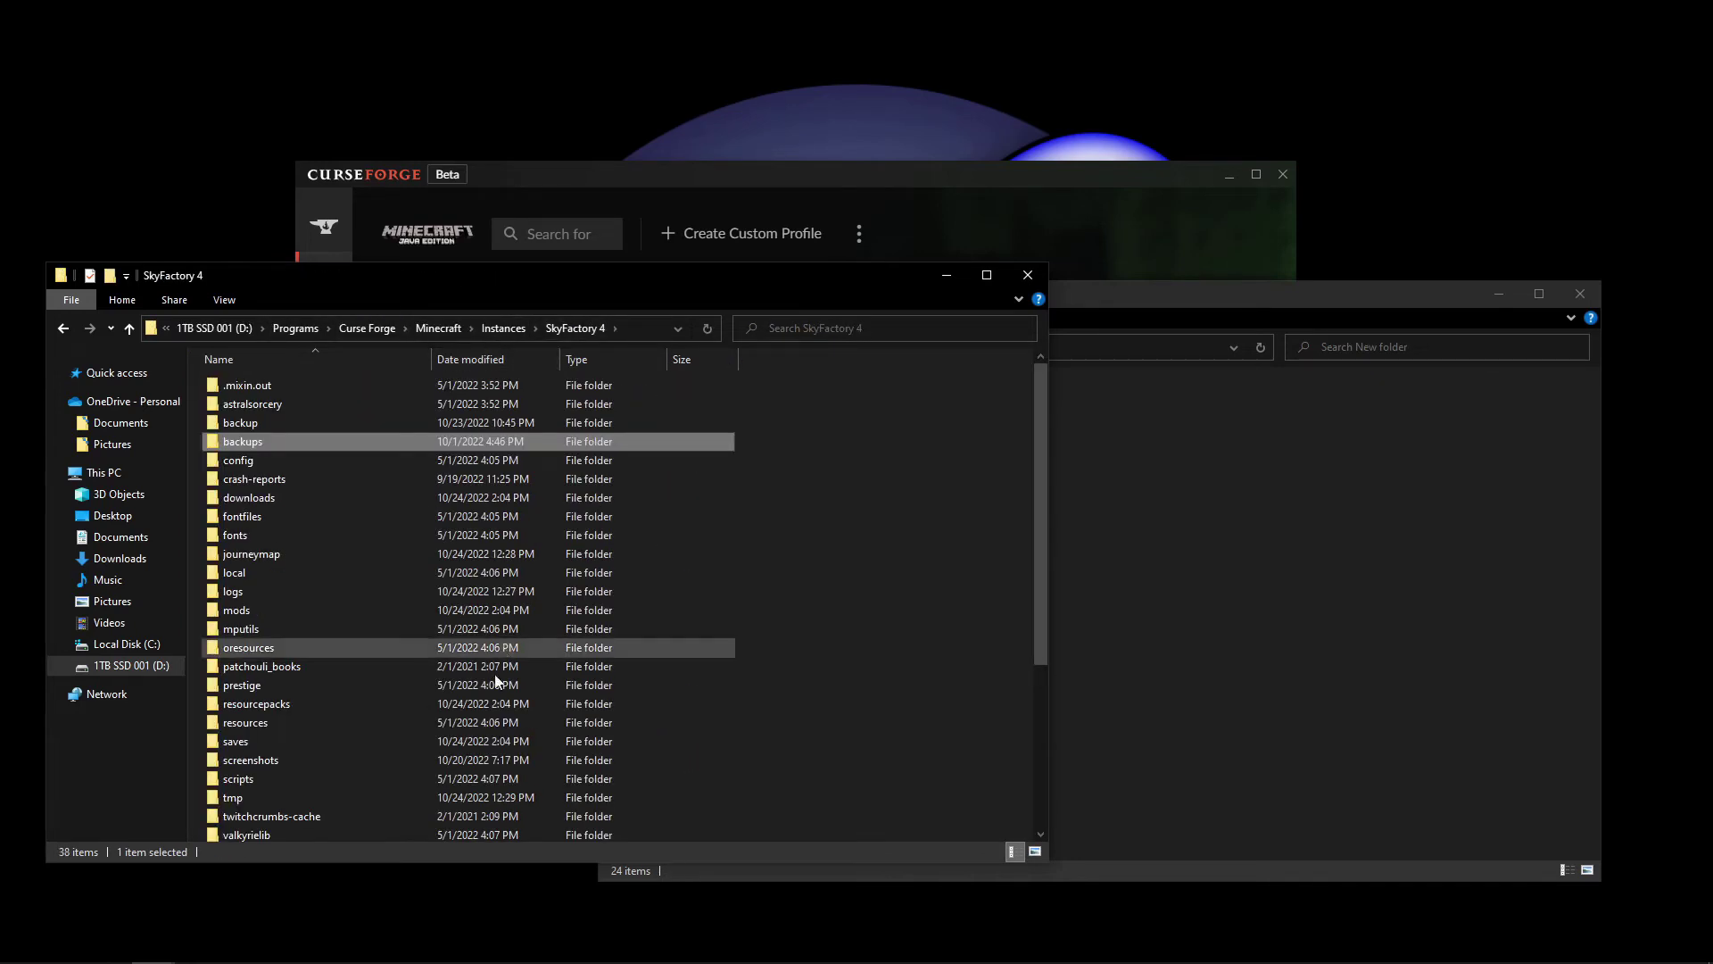
double_click(242, 741)
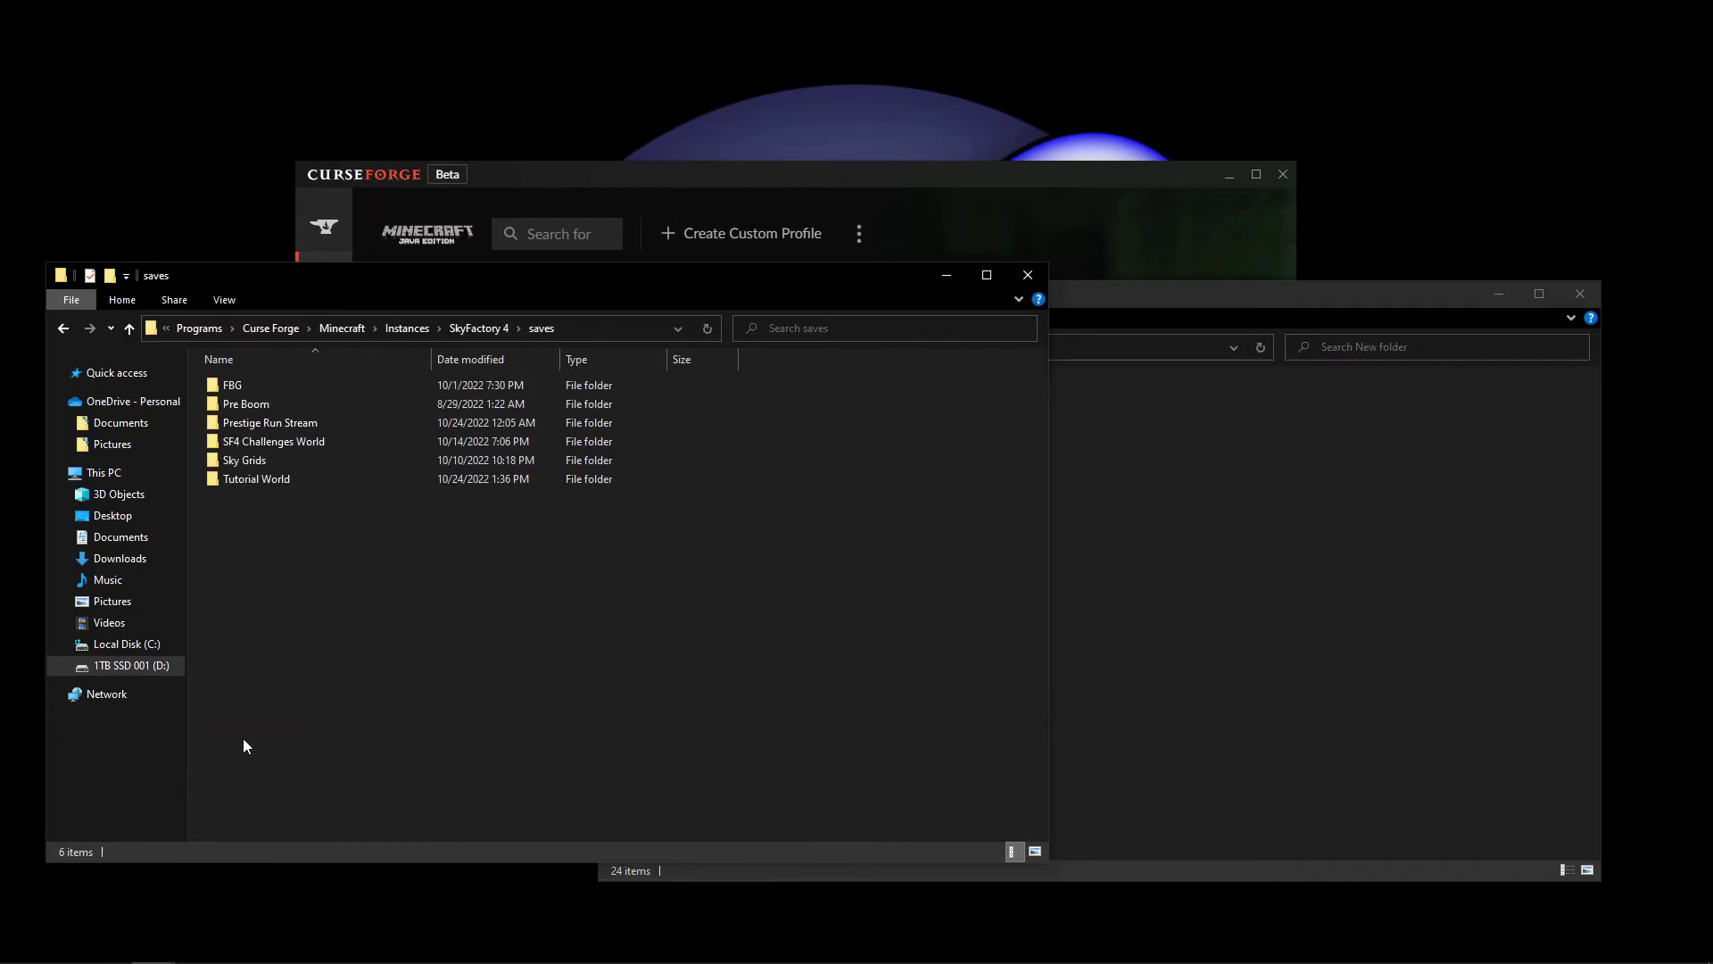
double_click(265, 480)
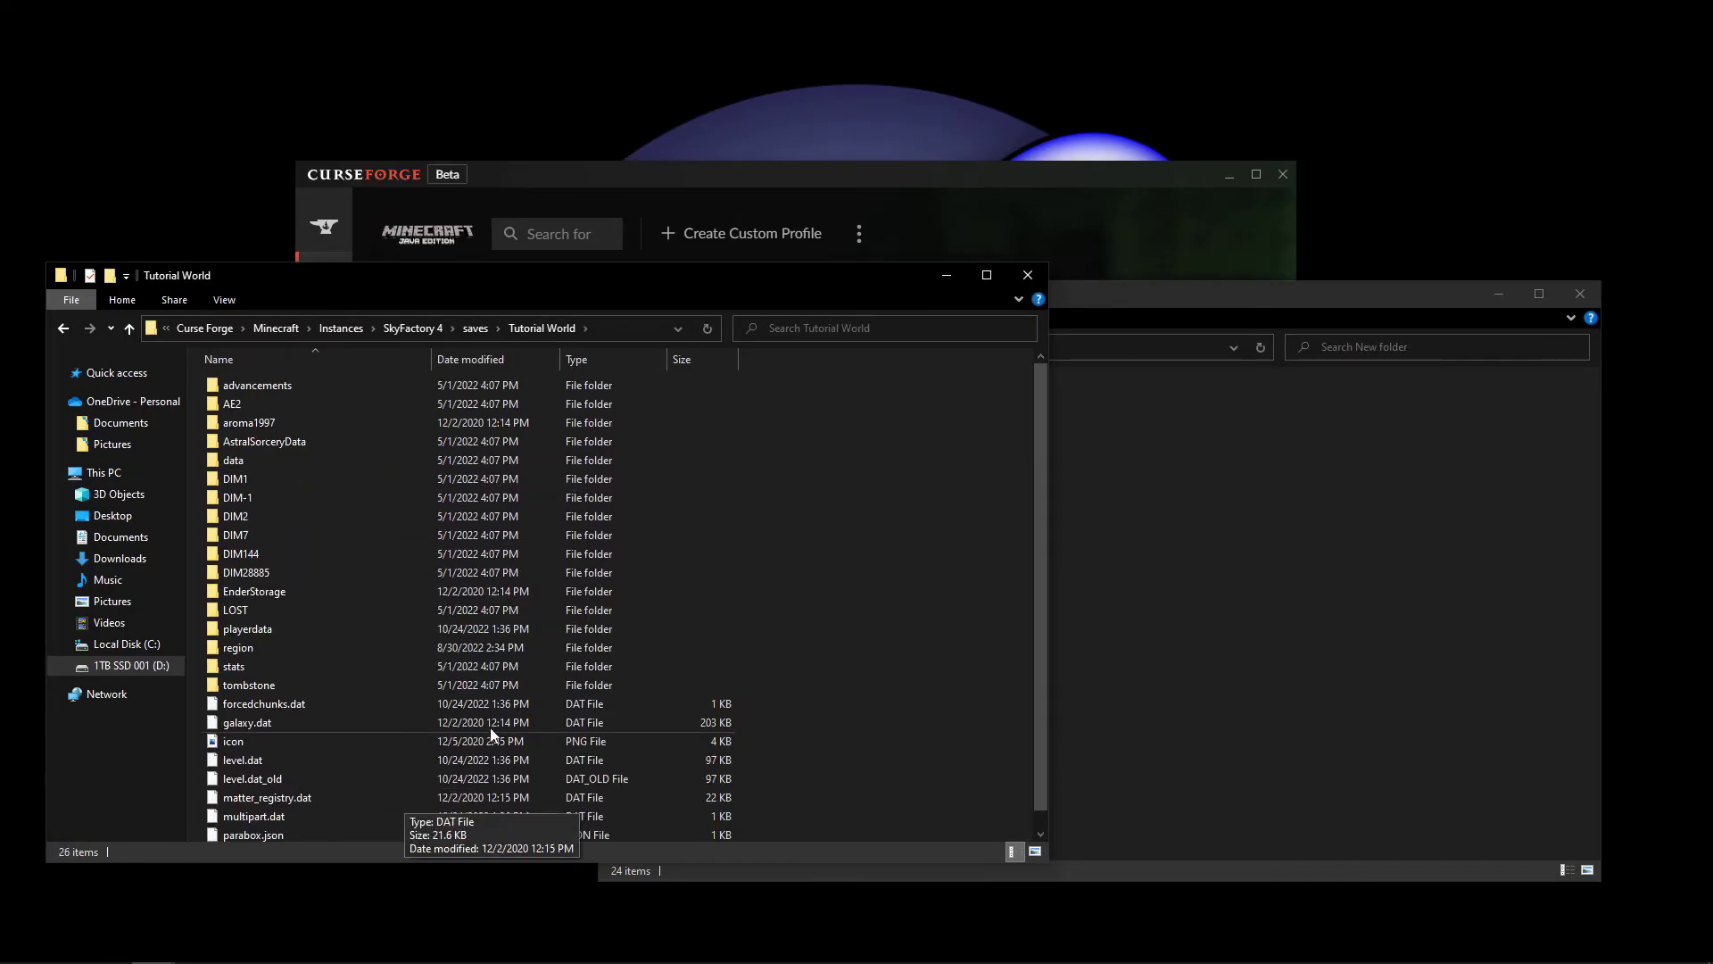
Move the desktop New folder window and the Tutorial World save window further apart for a side-by-side comparison.
left_click(1139, 549)
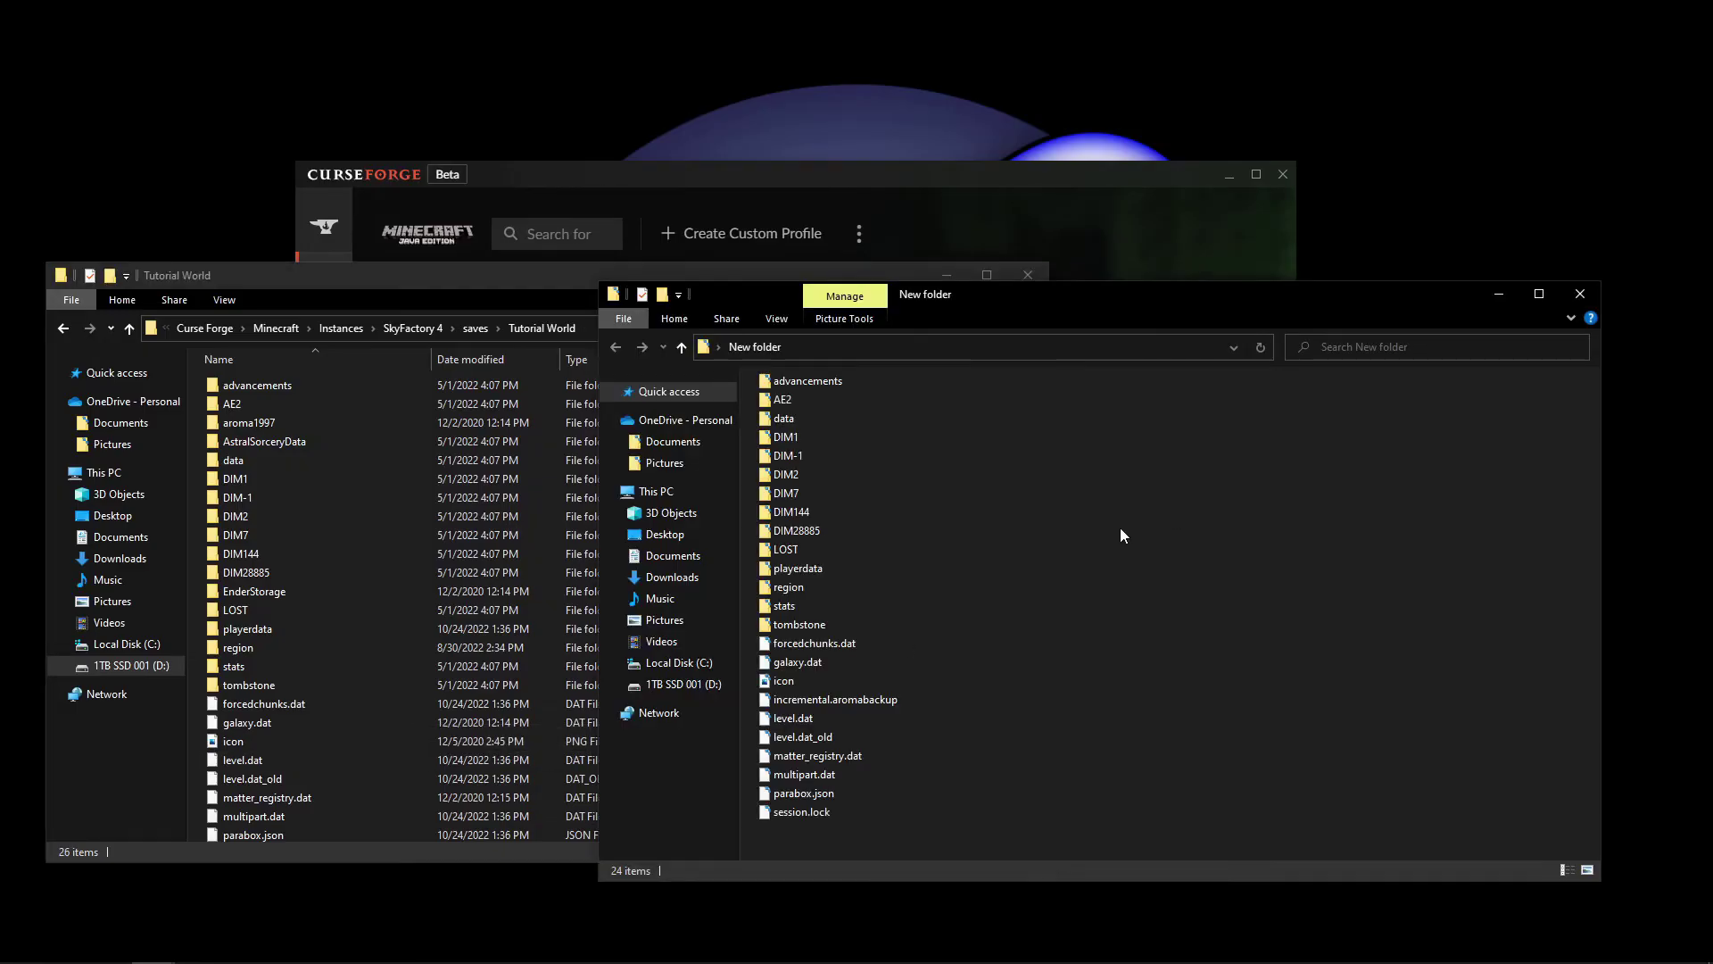
left_click_drag(1018, 299, 1086, 284)
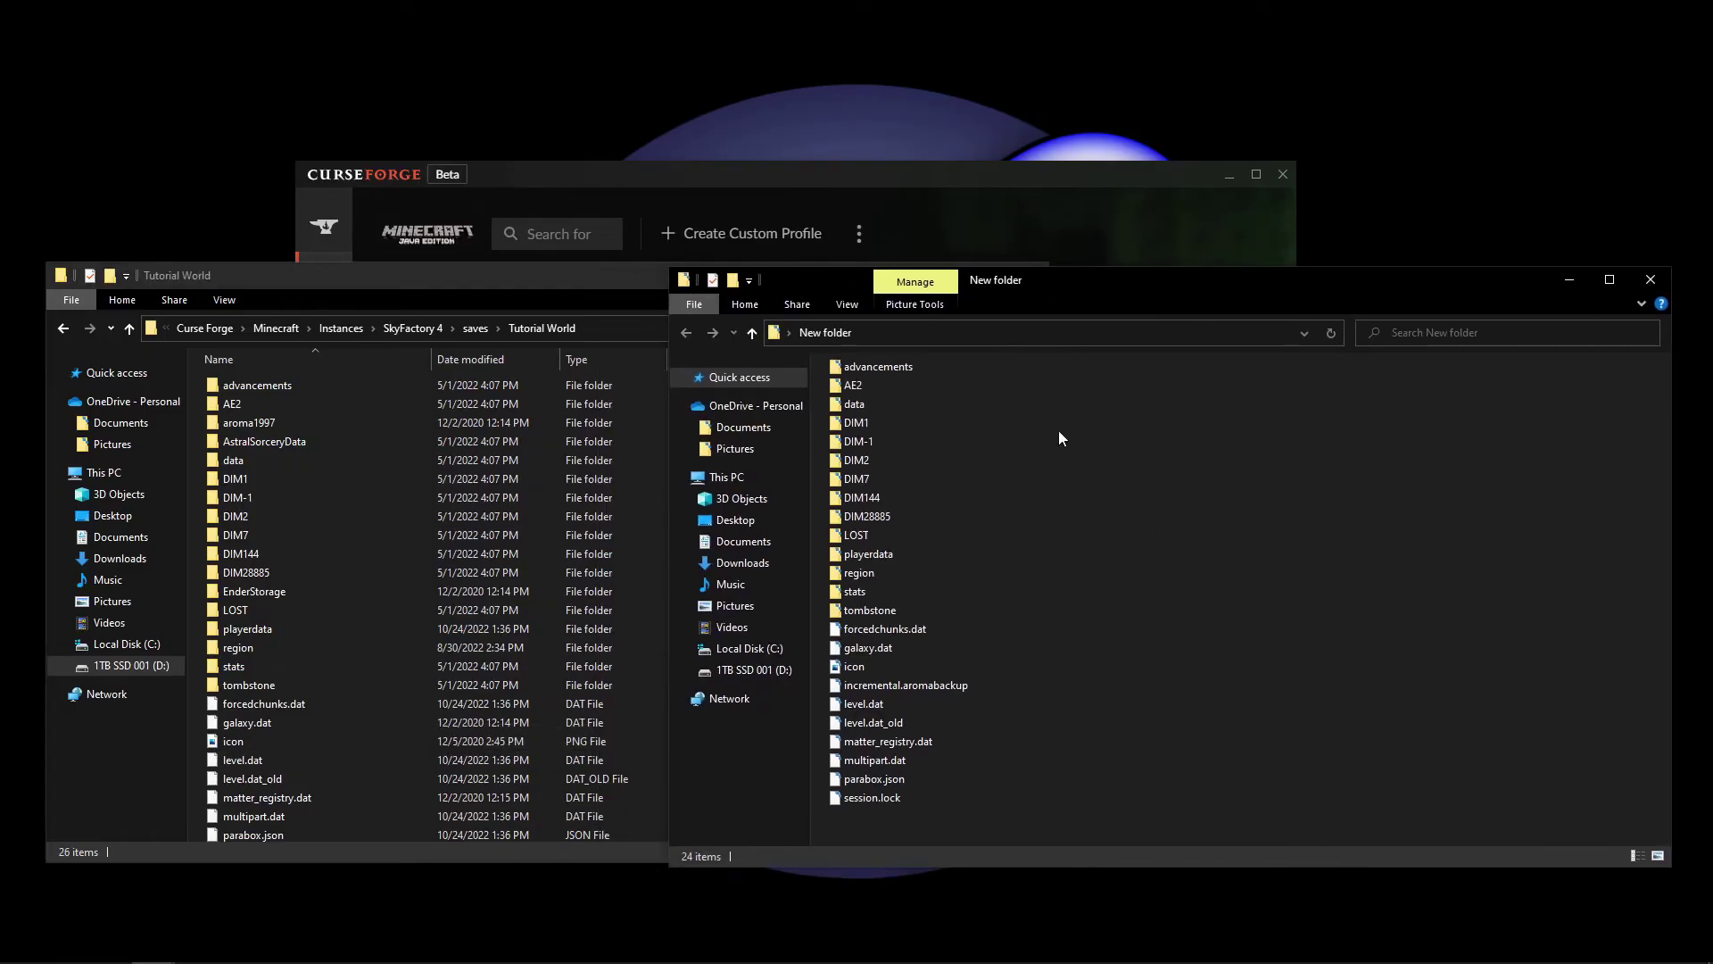
left_click(482, 275)
left_click_drag(432, 279, 426, 259)
Compare the files and folders of the Tutorial World save with the extracted backup in the desktop folder.
scroll(346, 356, "down", 1)
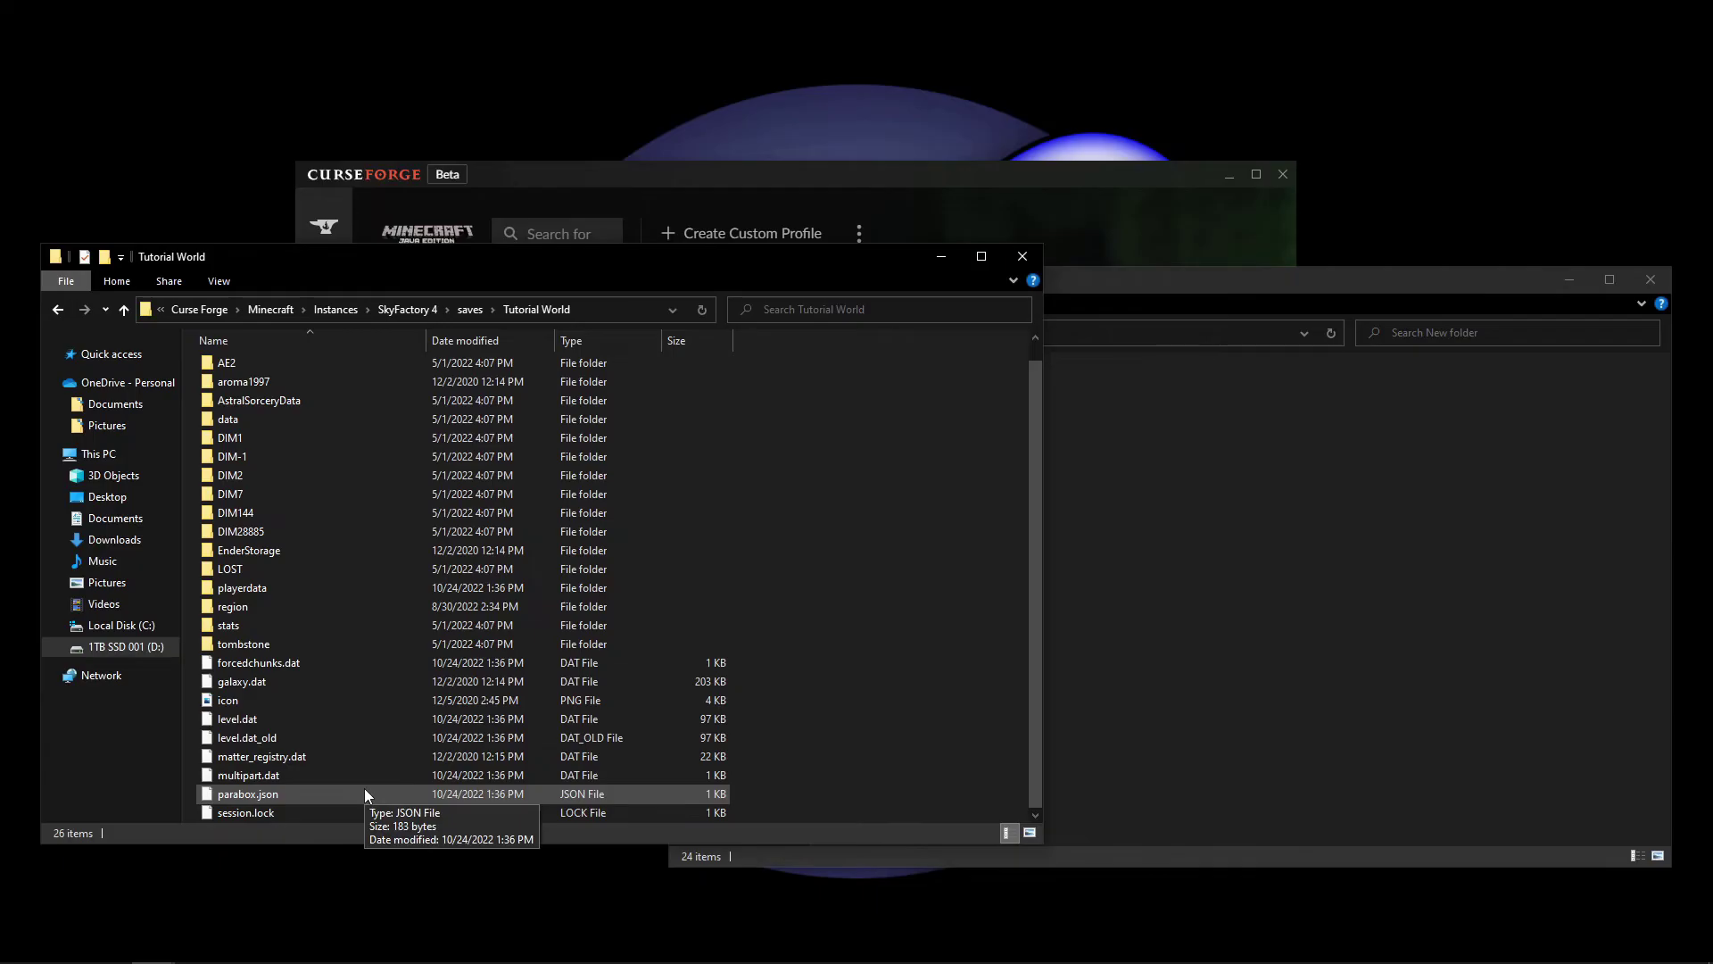
scroll(371, 743, "up", 1)
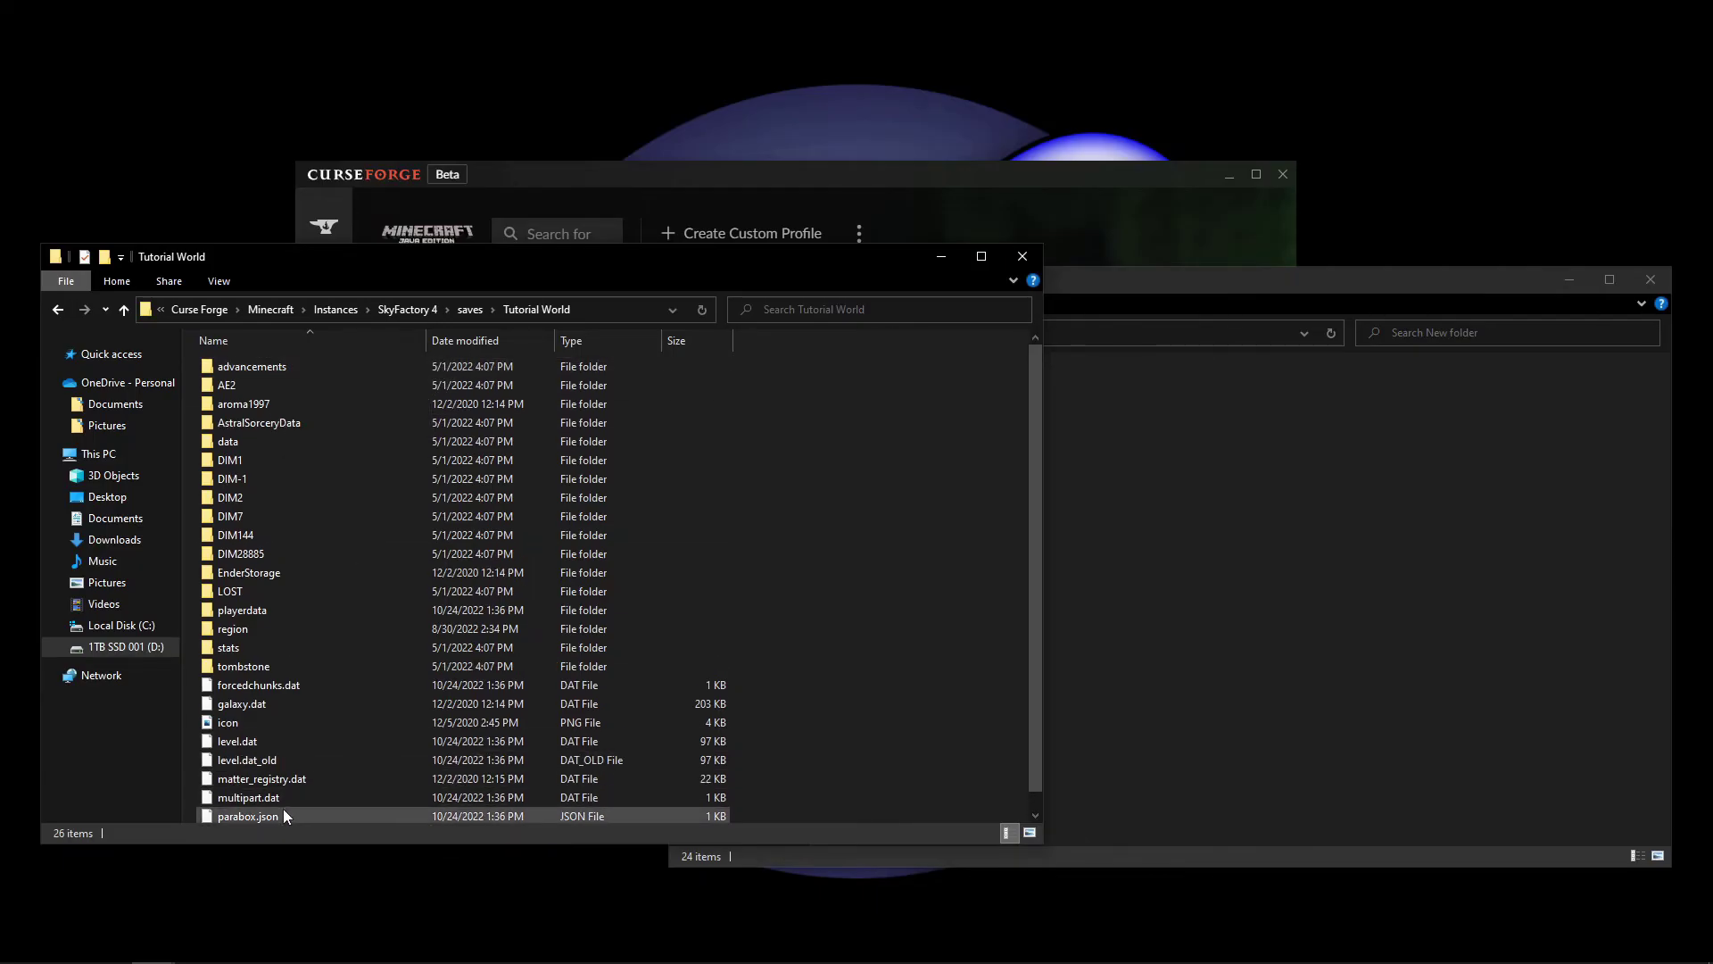
scroll(282, 808, "down", 1)
scroll(282, 807, "up", 1)
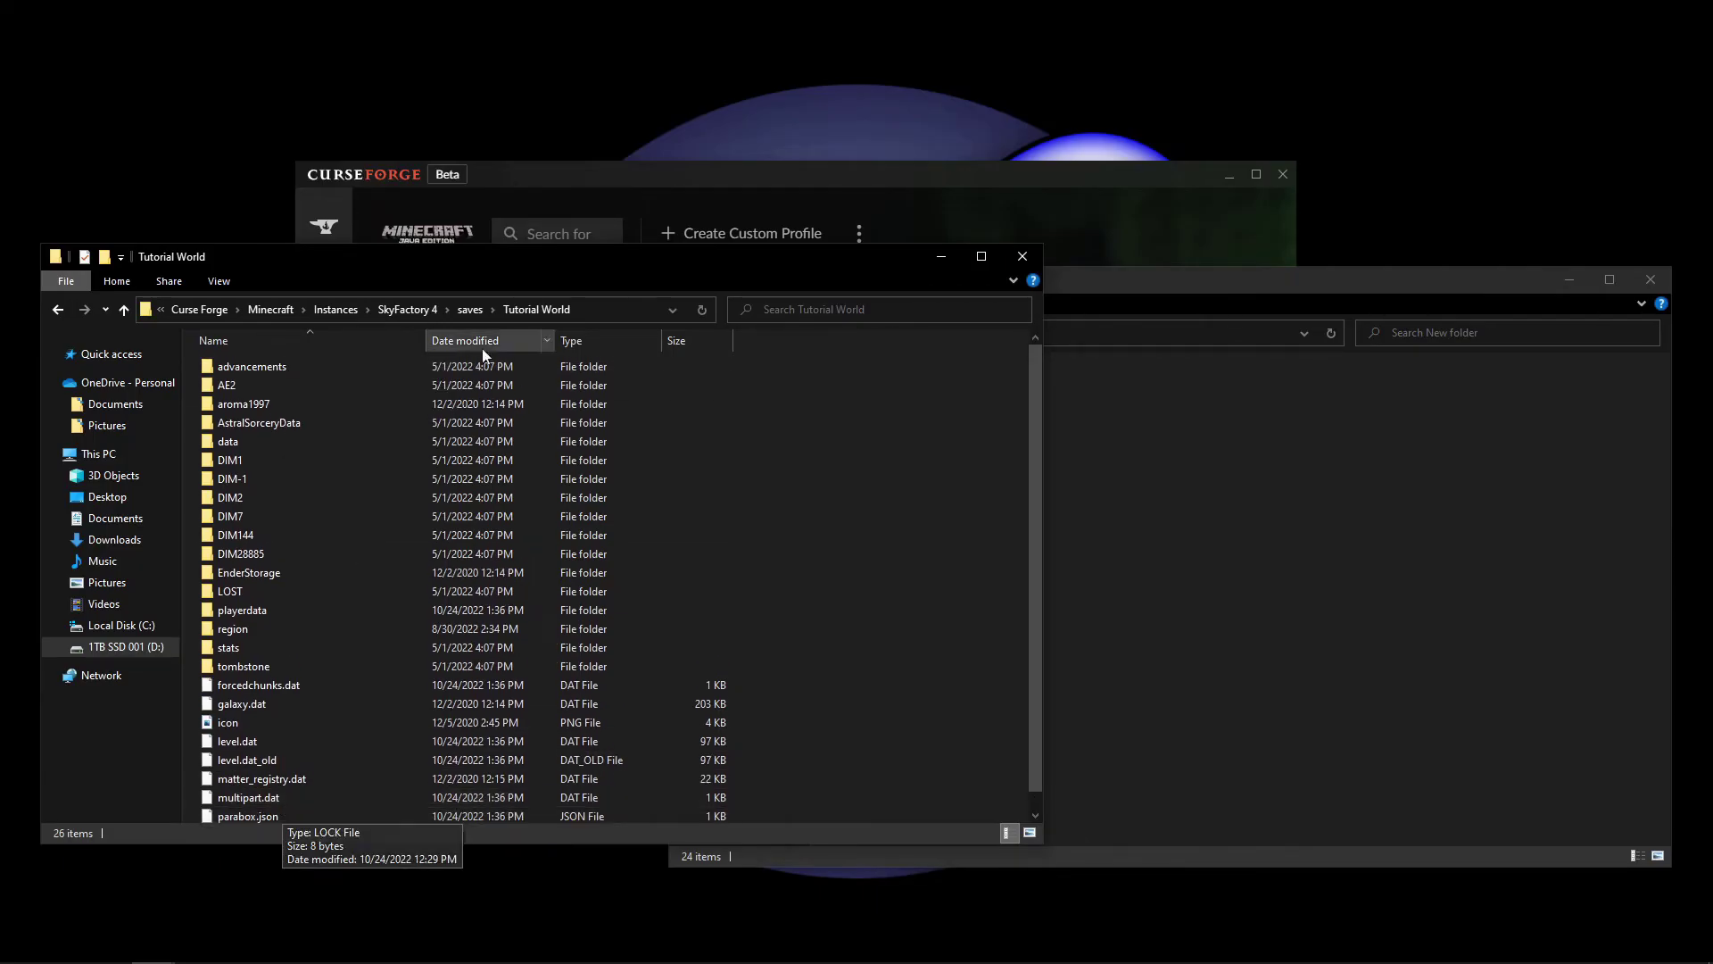
left_click(1227, 540)
left_click_drag(1110, 286, 1137, 280)
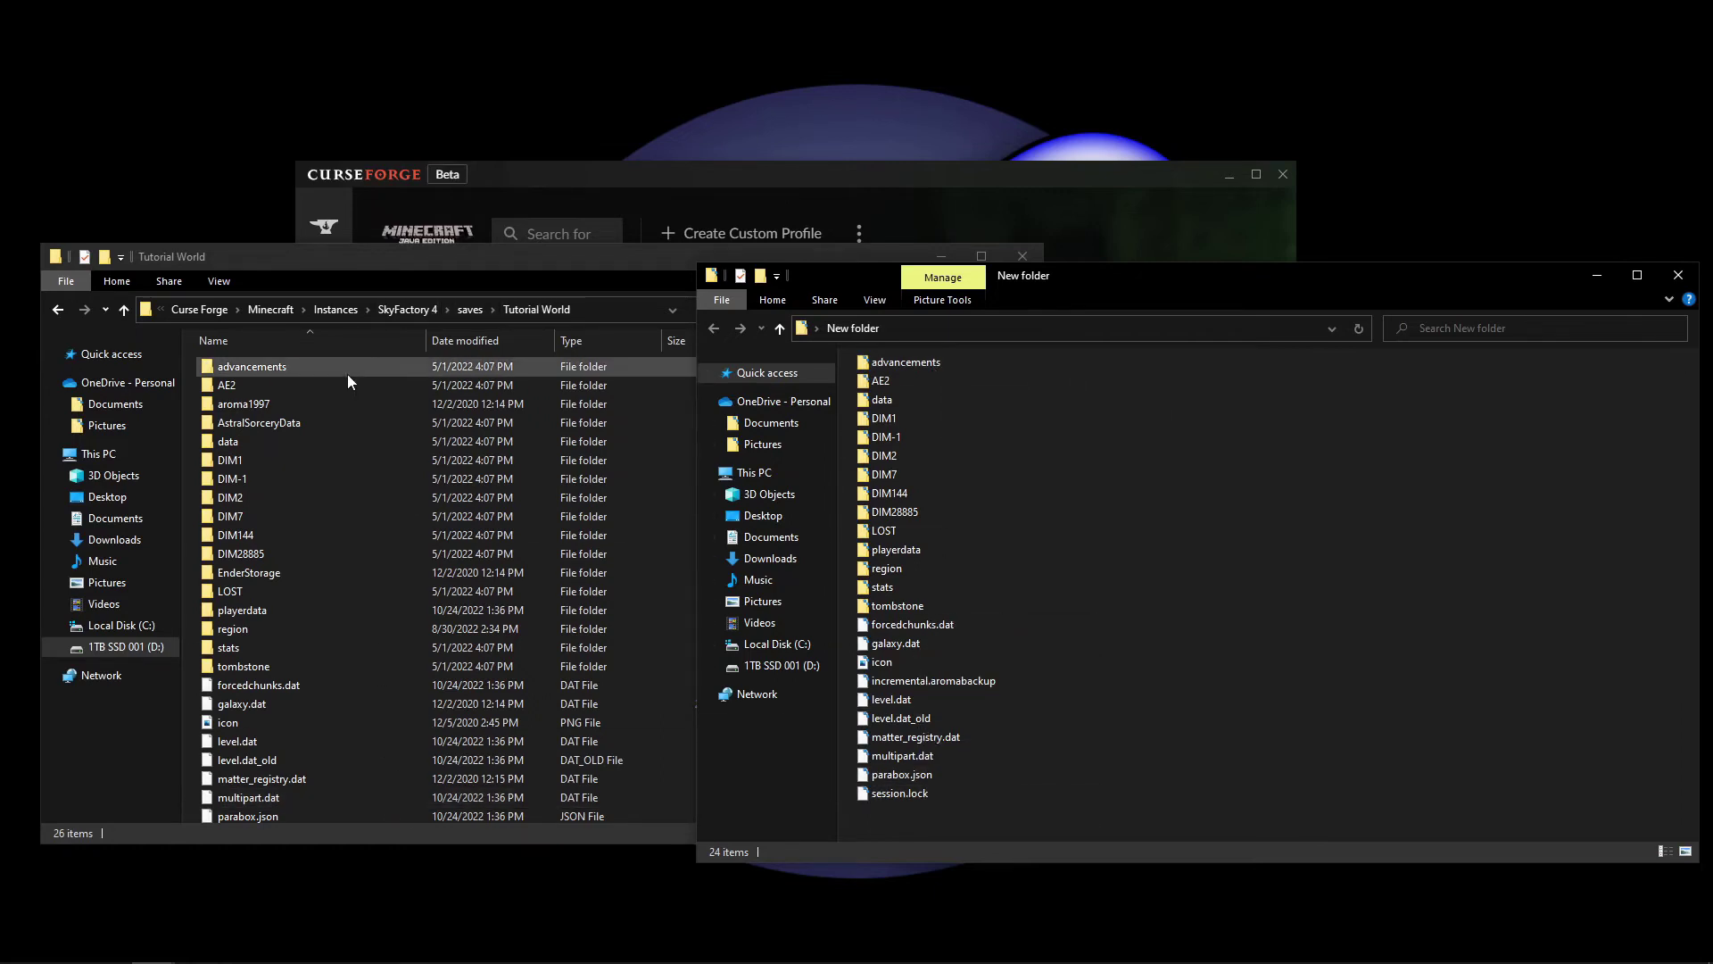
left_click(375, 685)
left_click(348, 371)
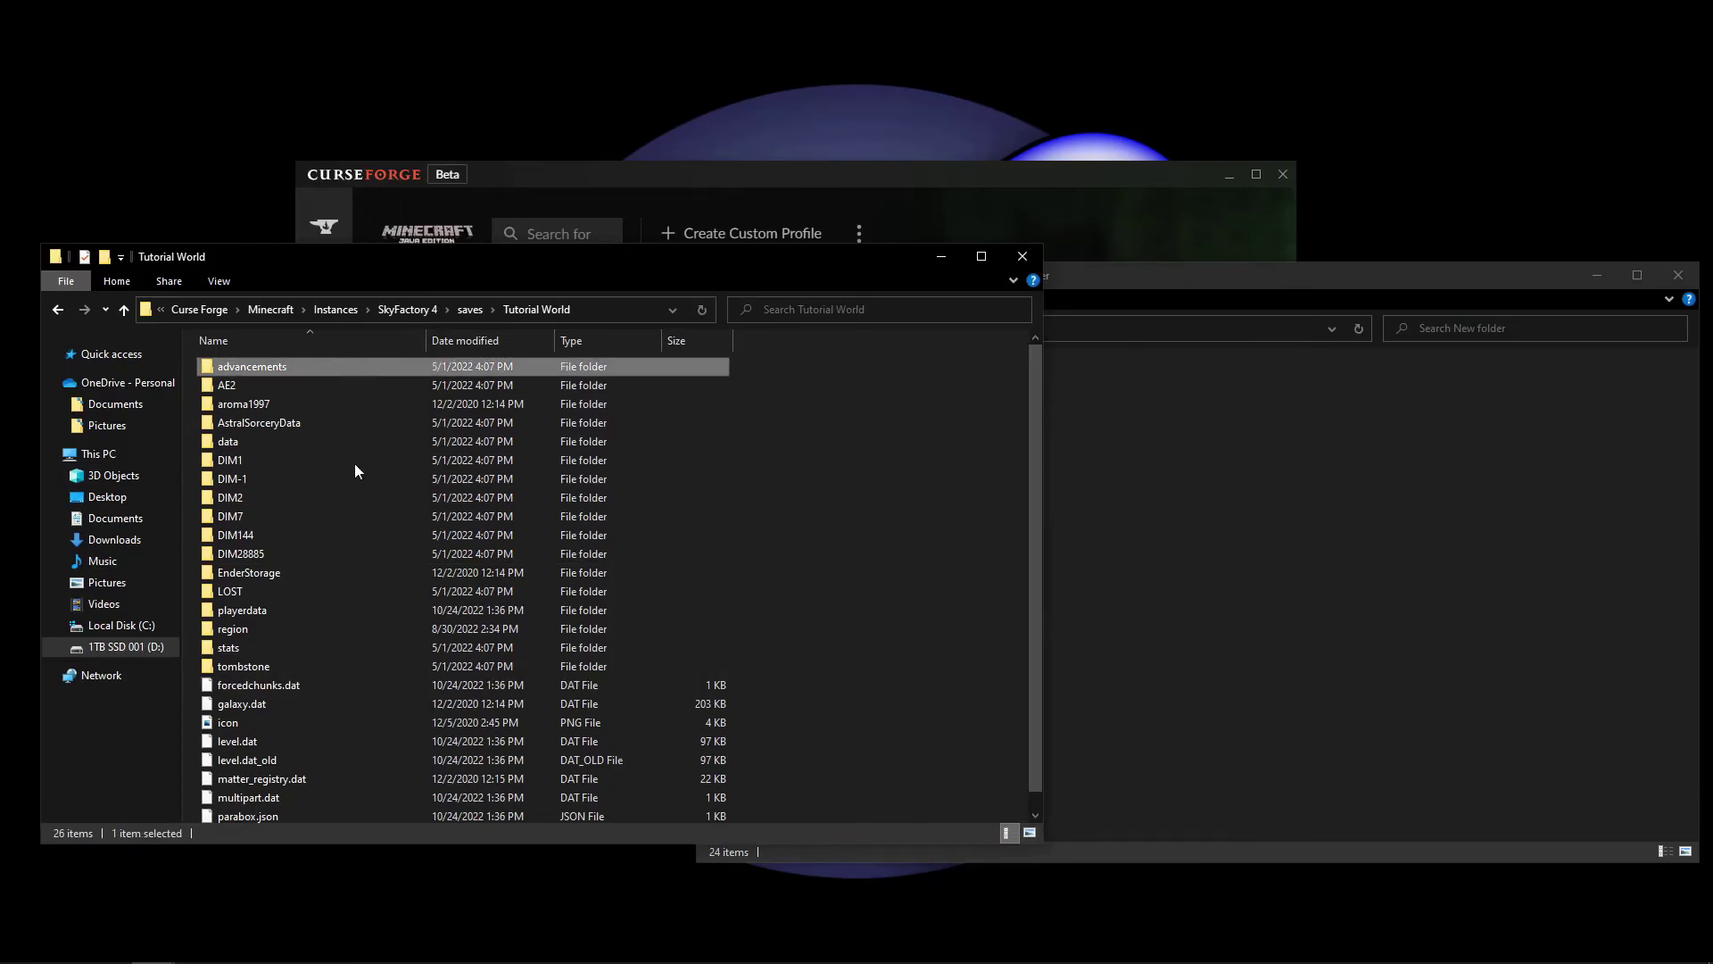
scroll(362, 580, "down", 1)
left_click(1148, 495)
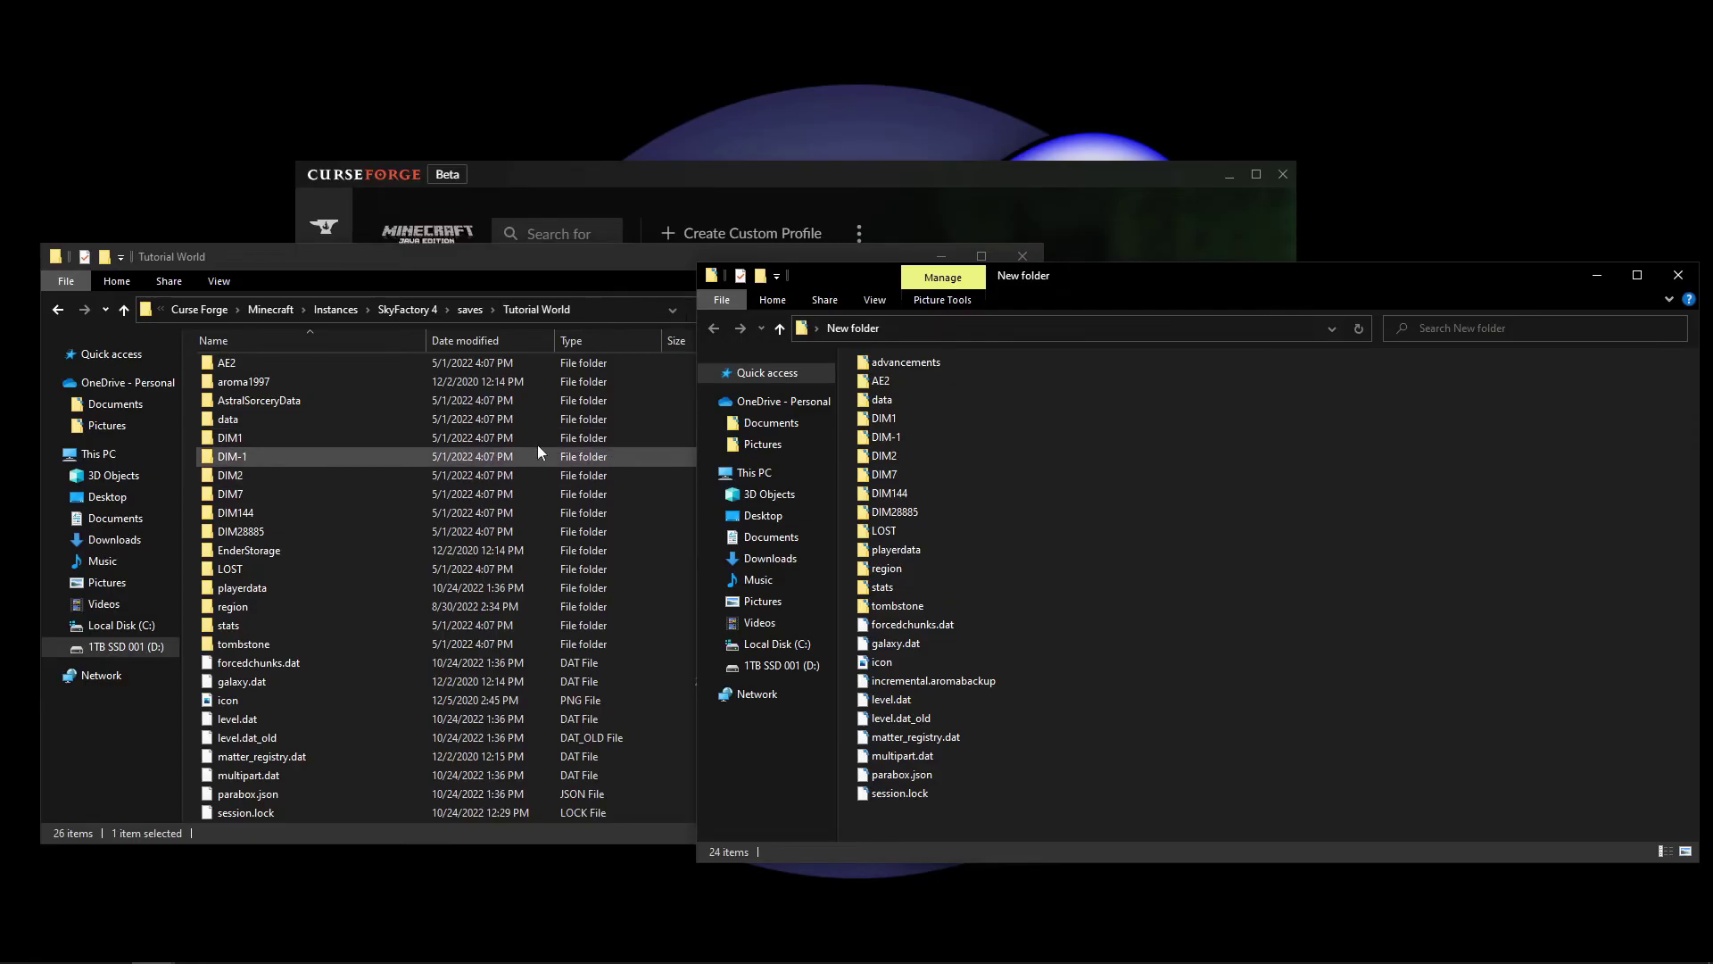
scroll(611, 512, "up", 1)
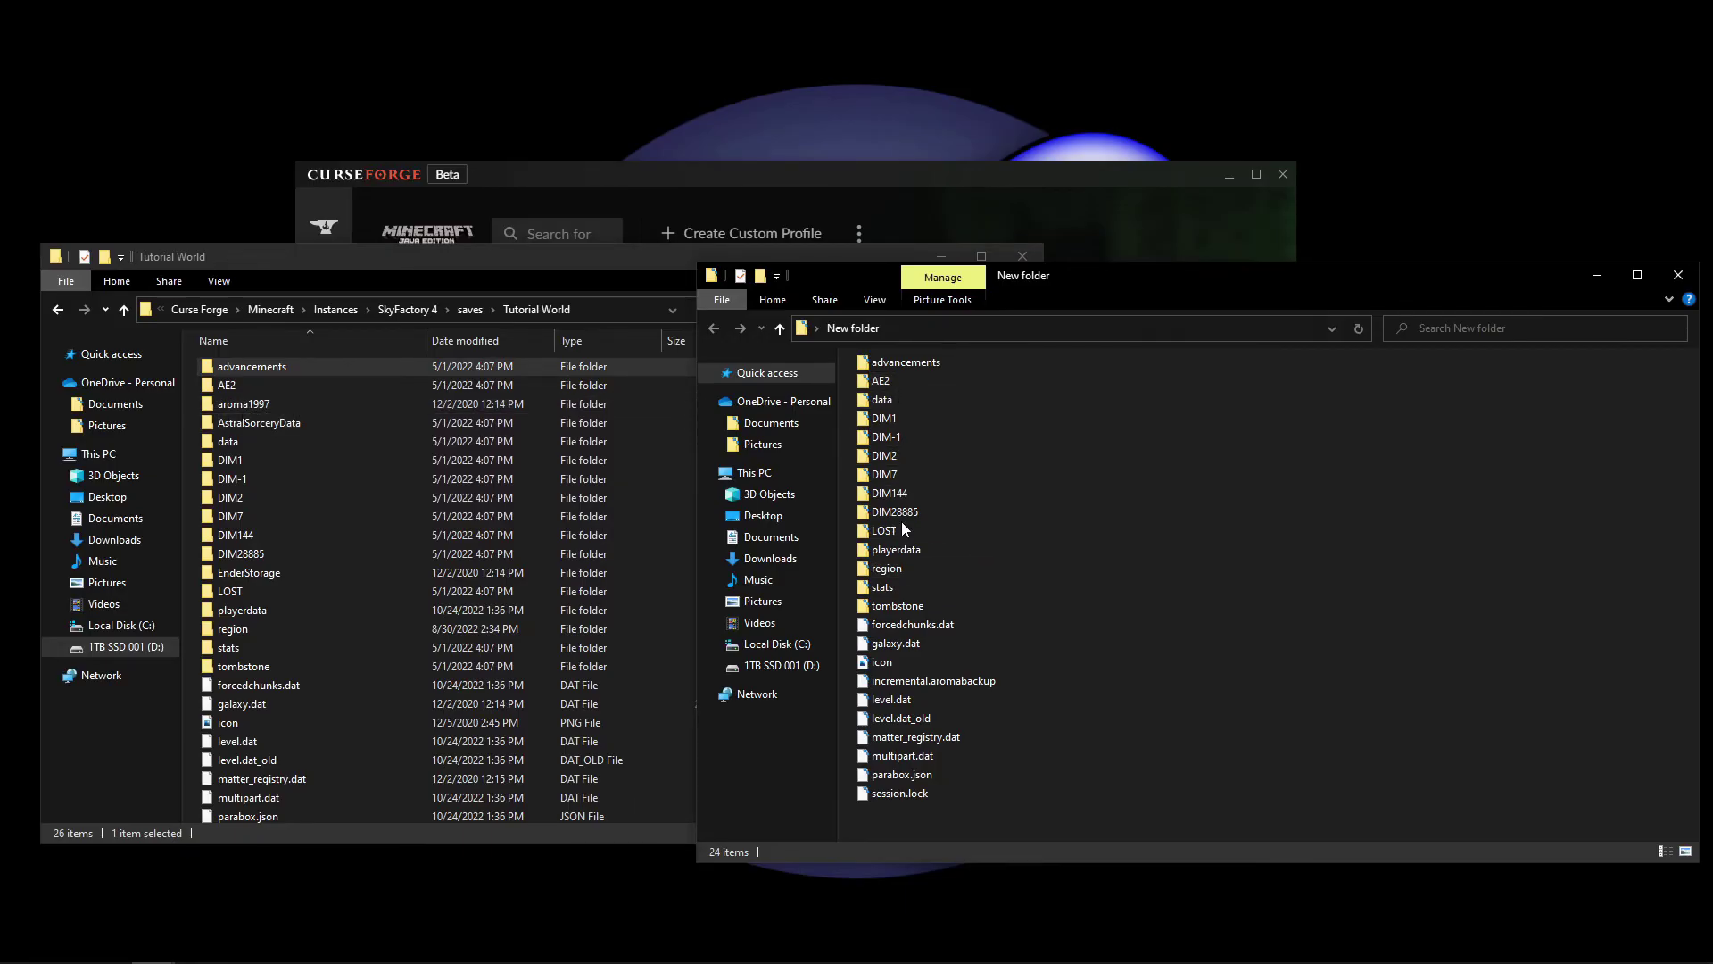
Check inside the save's EnderStorage and aroma1997 folders, and compare the Tutorial World folder with the extracted backup again.
double_click(259, 572)
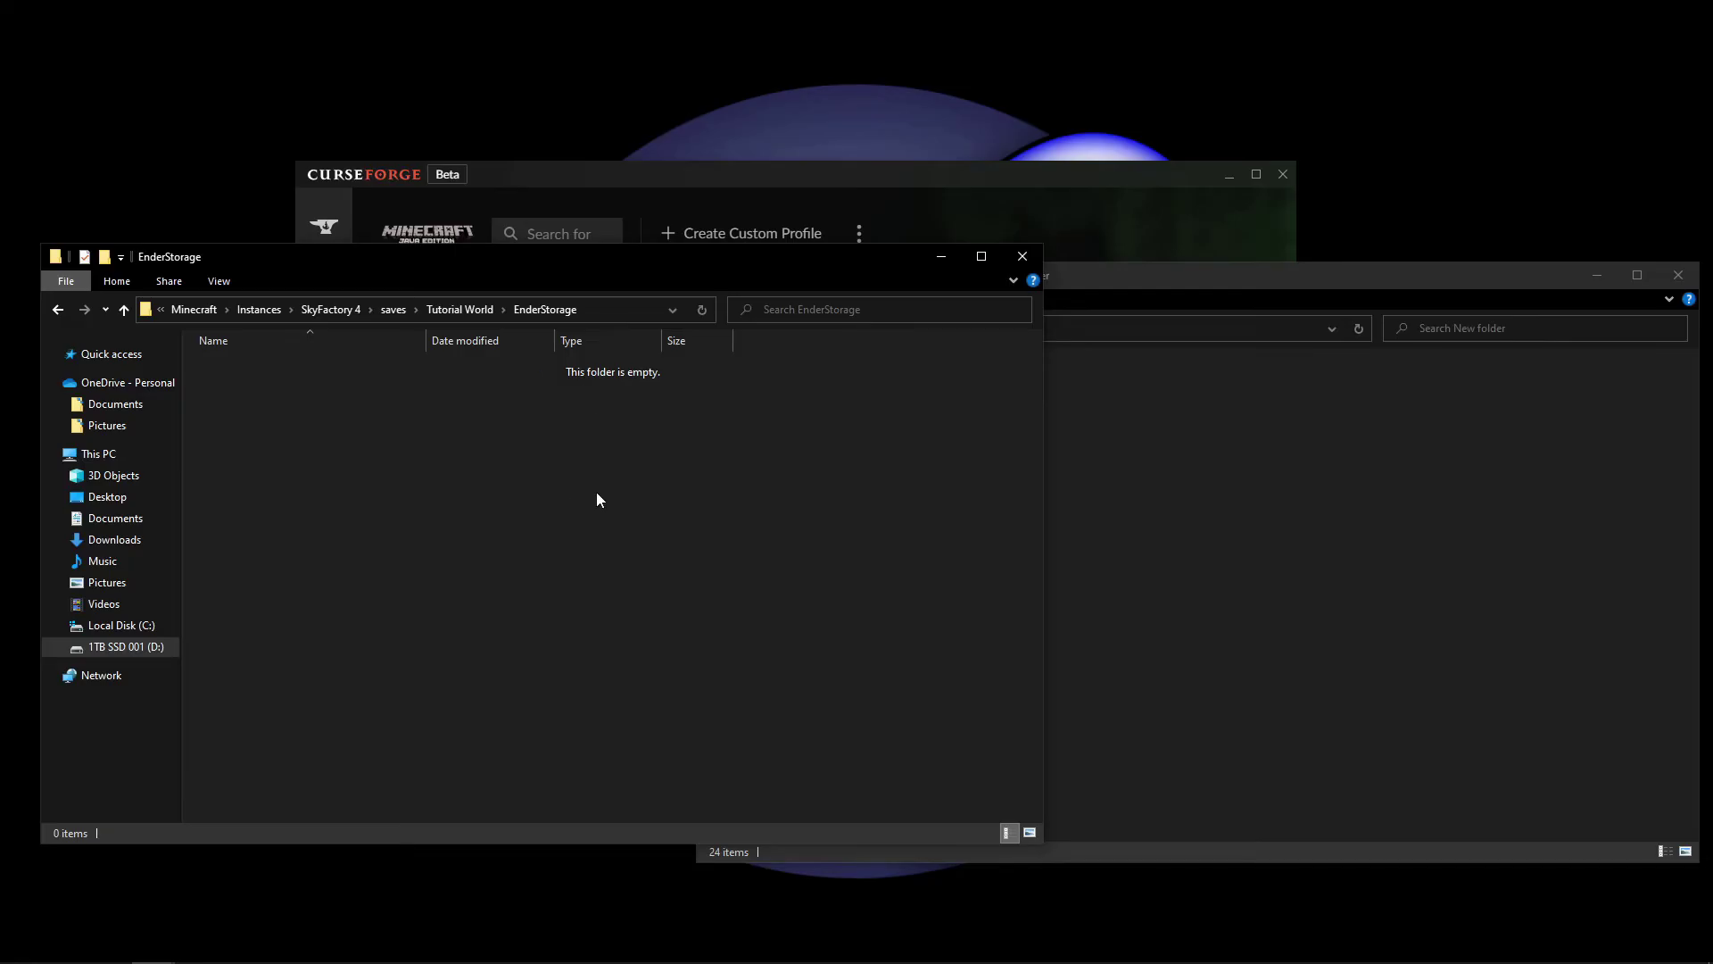
left_click(443, 312)
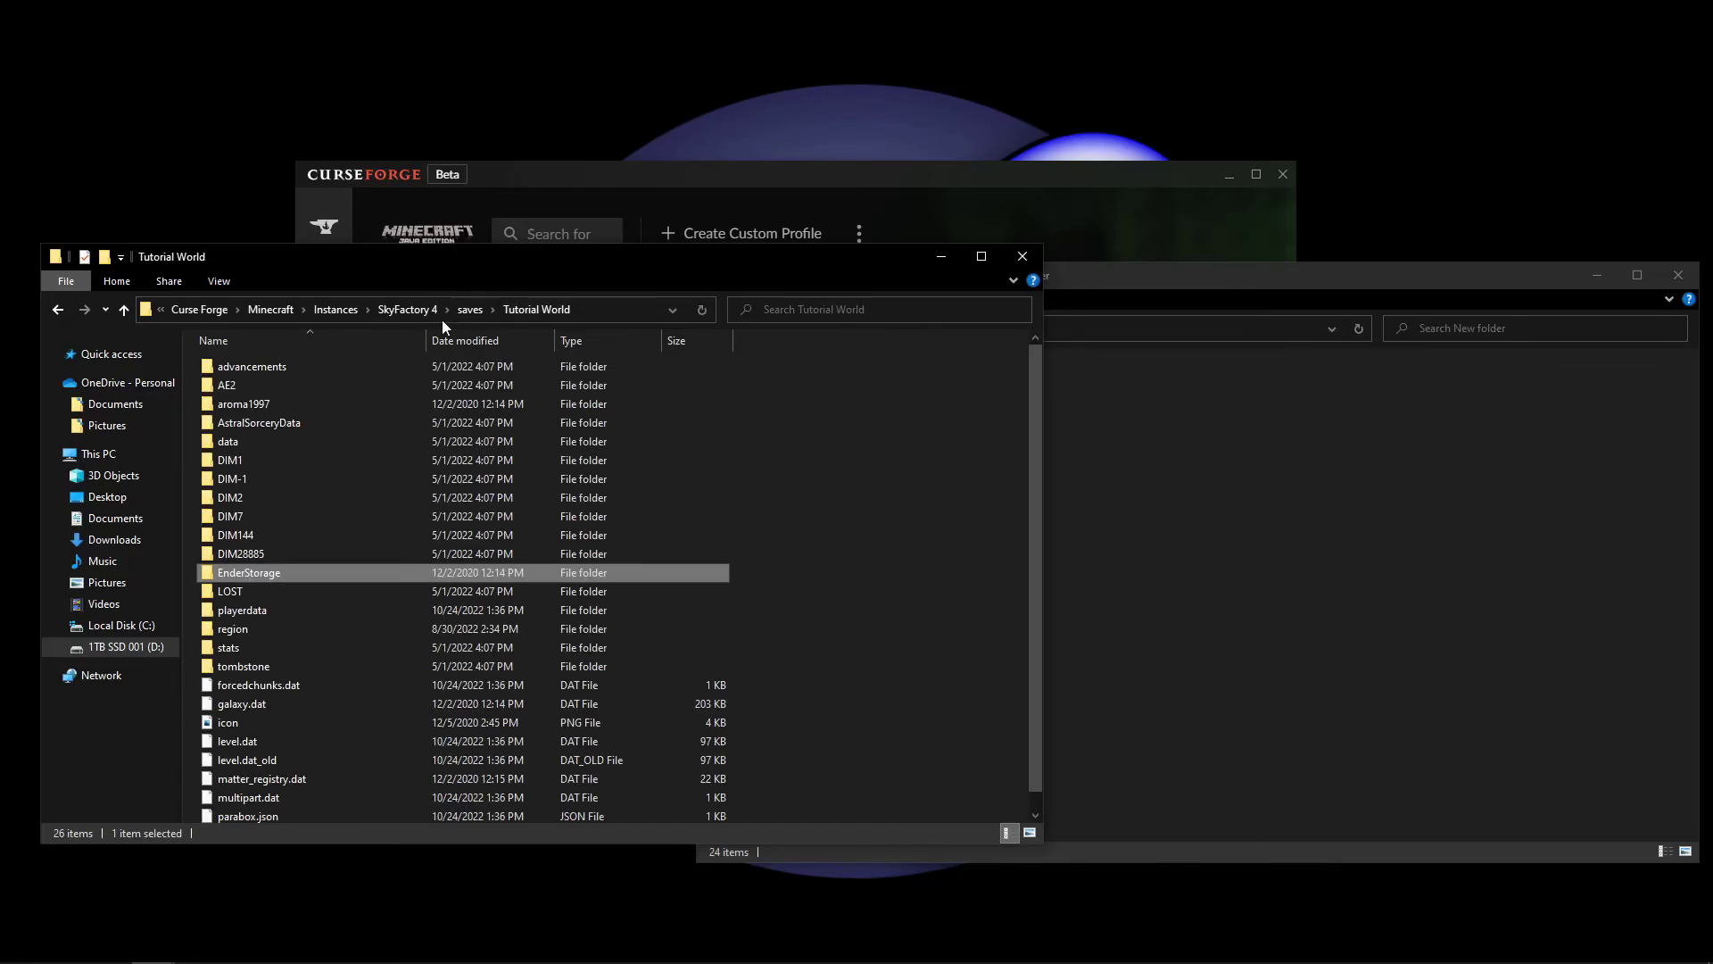
double_click(244, 406)
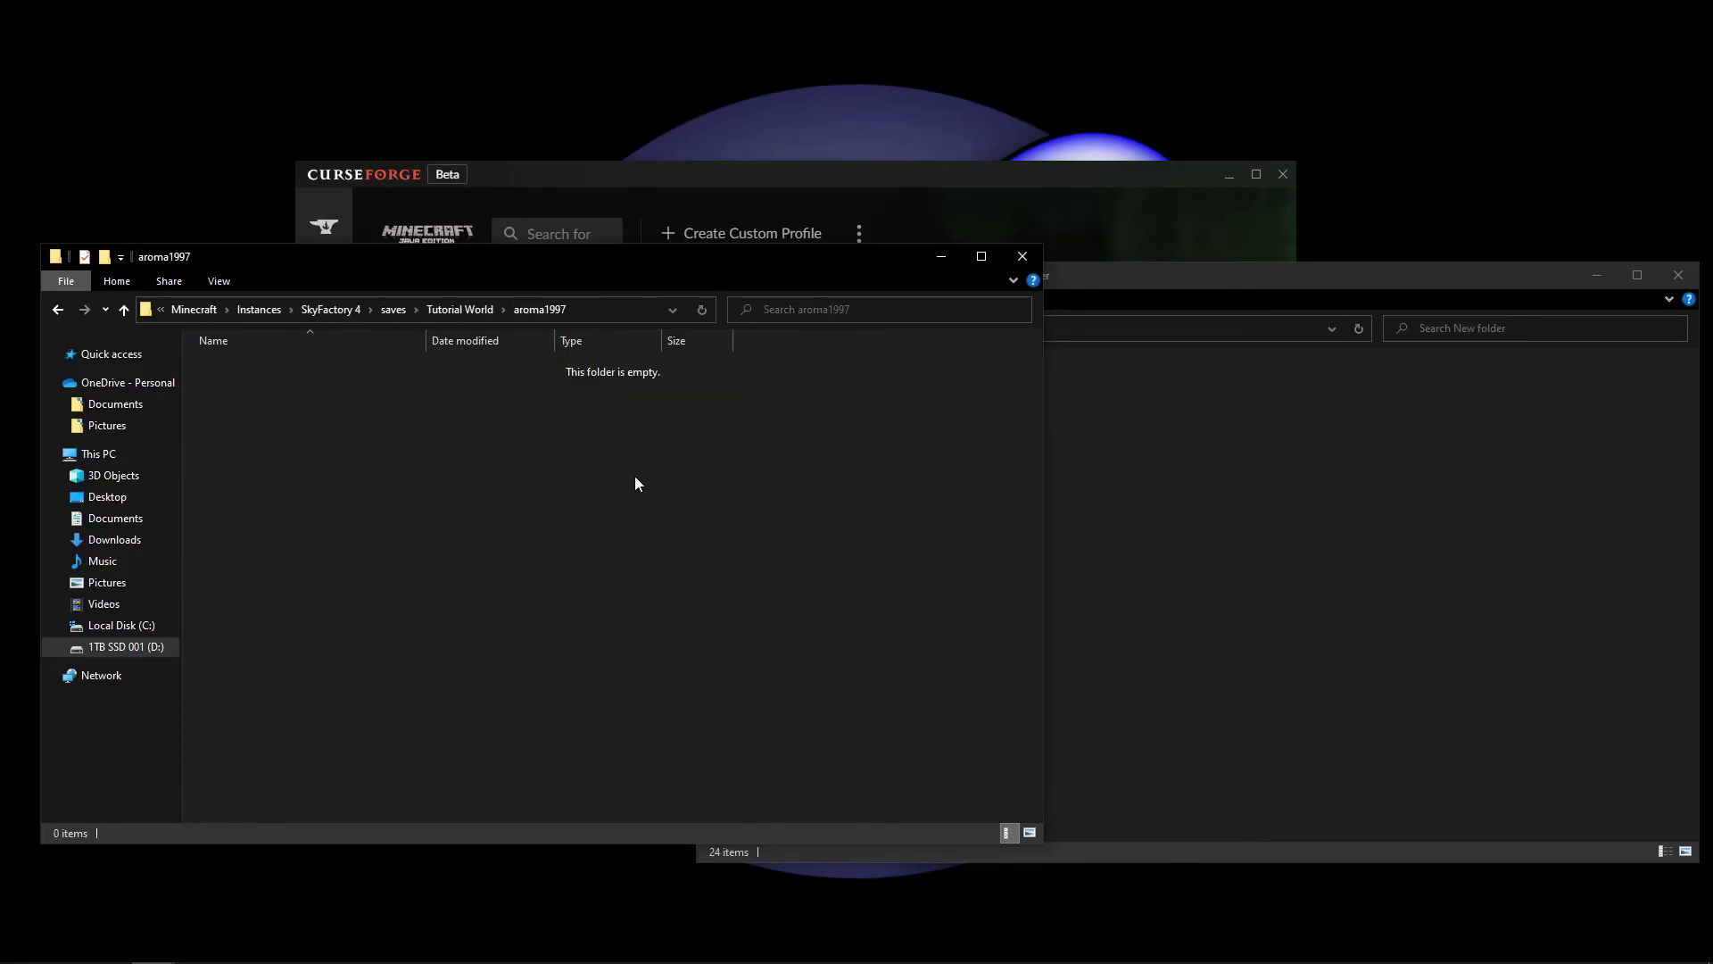
left_click(442, 310)
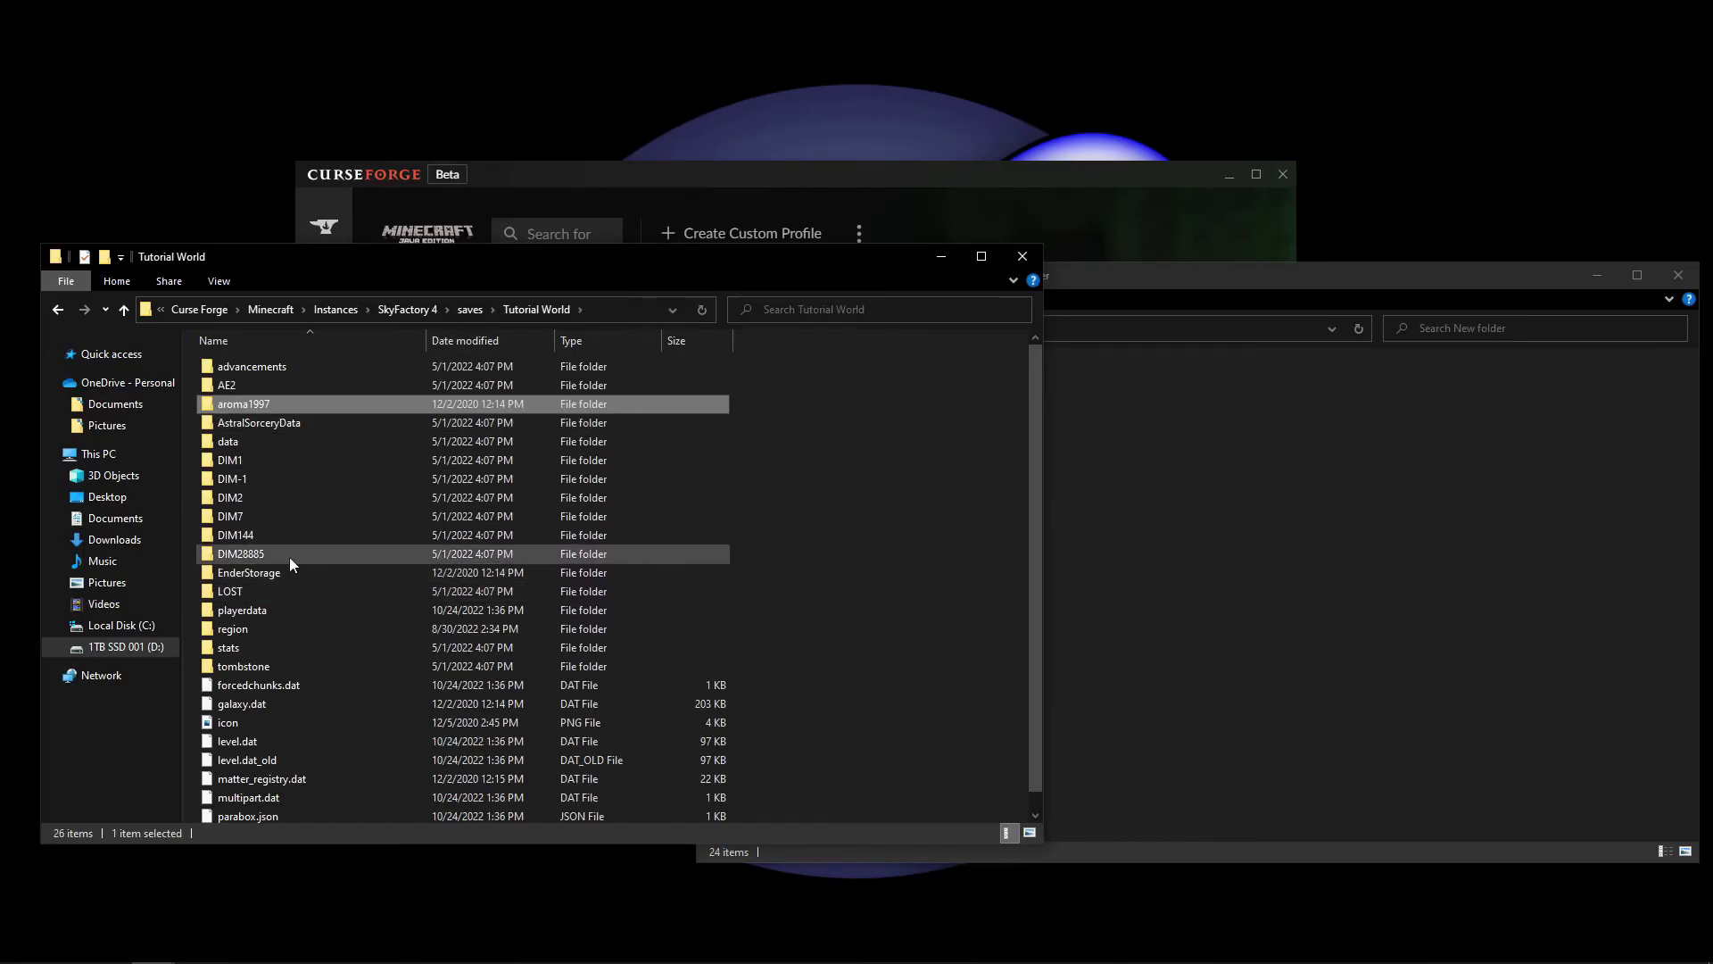
mouse_move(275, 579)
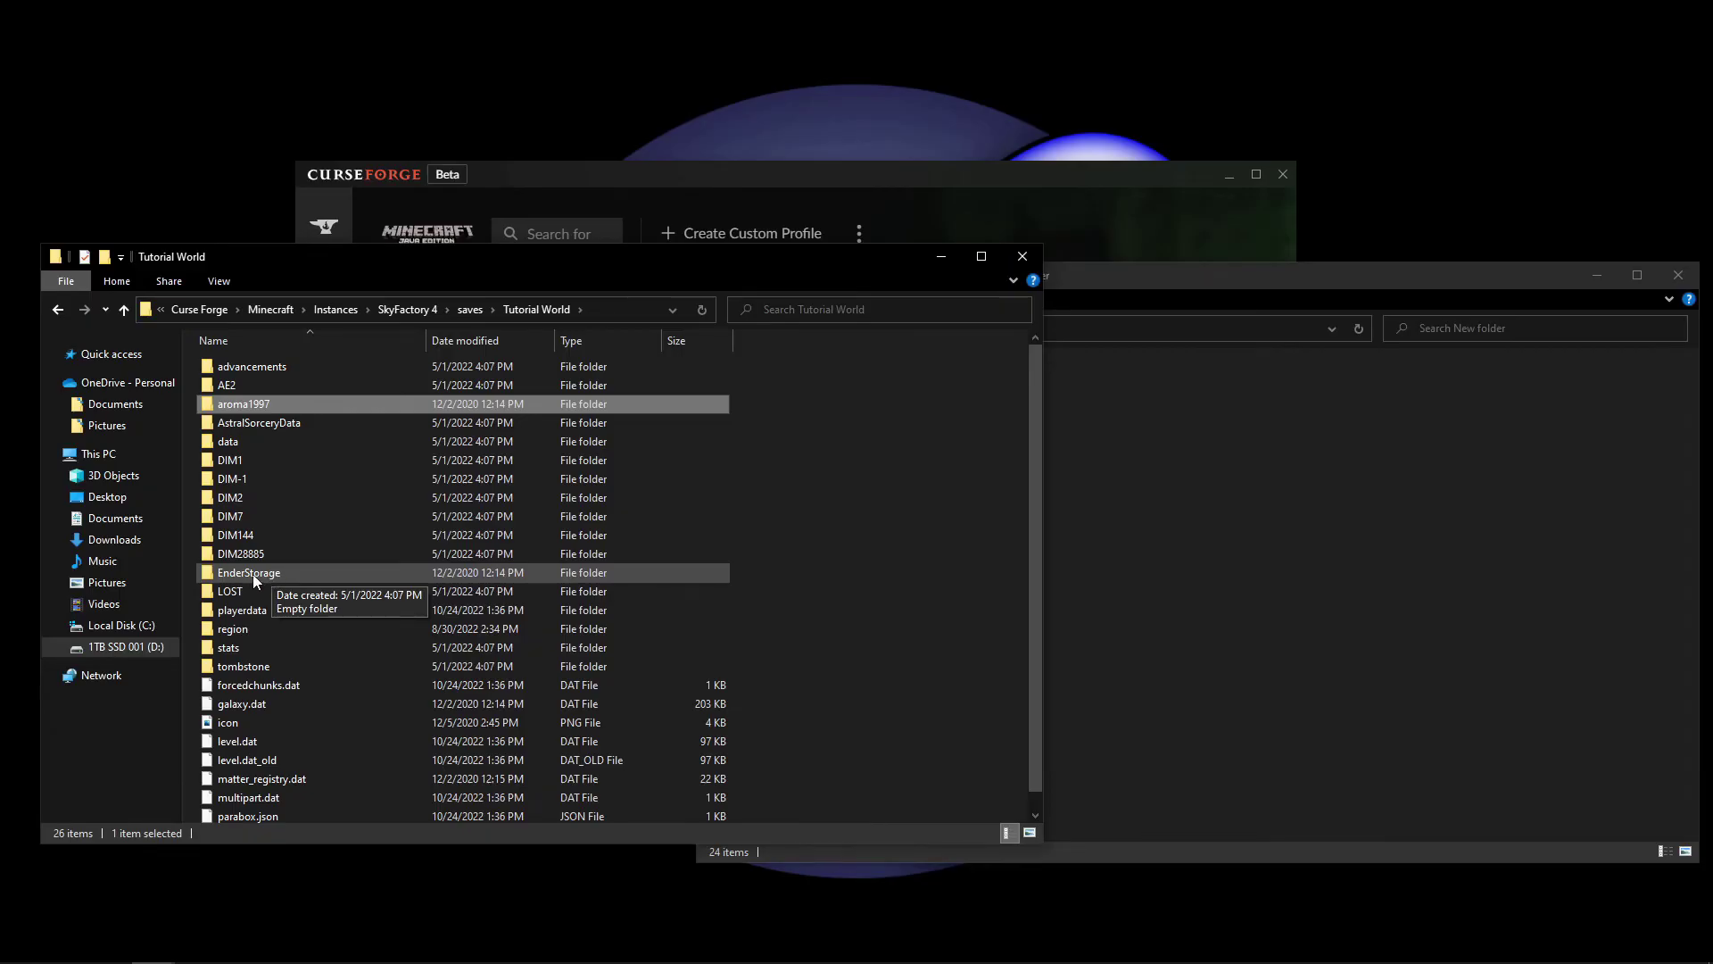
double_click(264, 575)
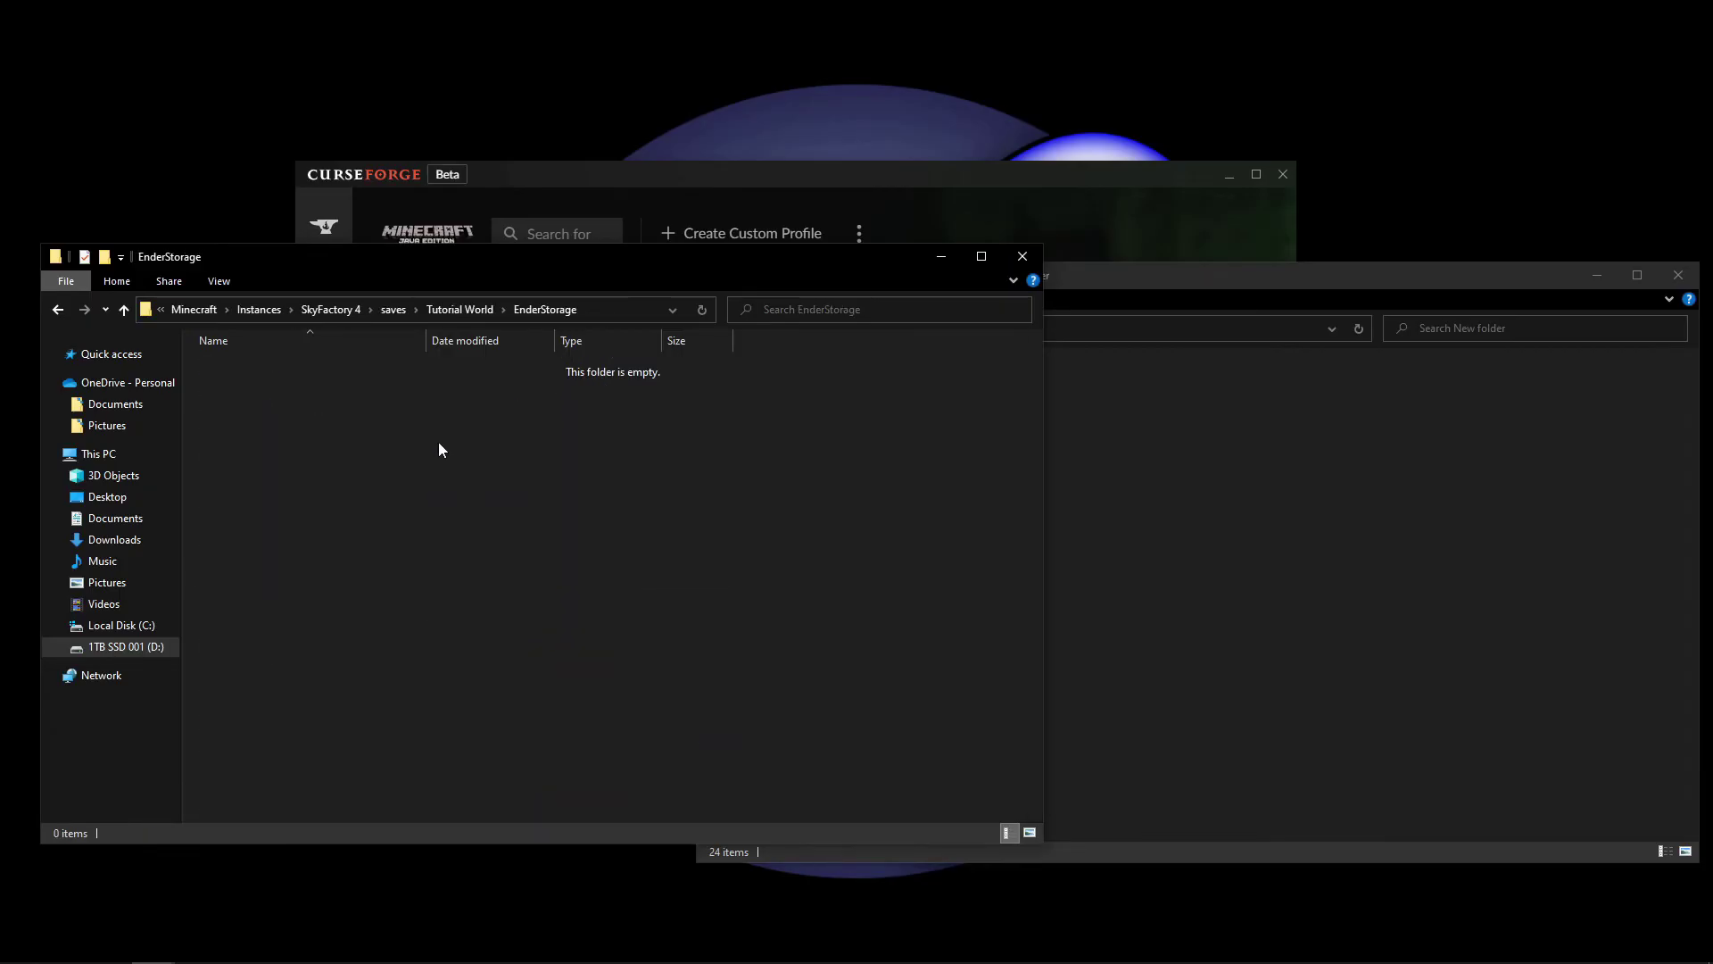
left_click(459, 309)
left_click(1189, 460)
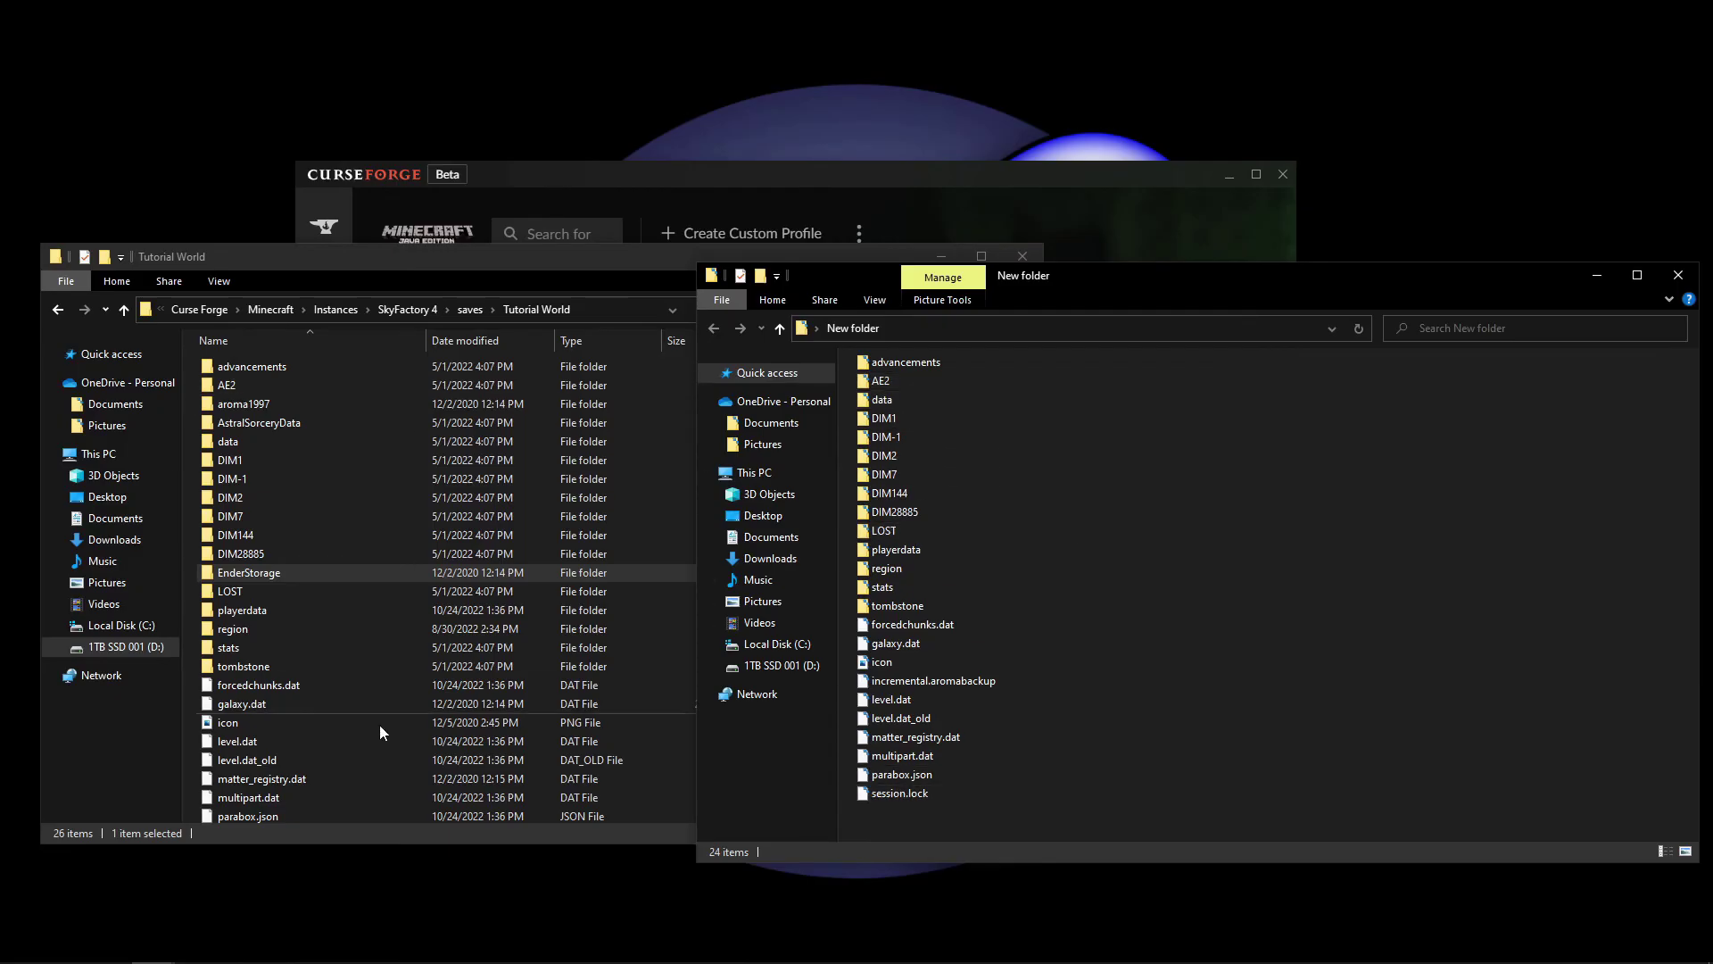
left_click(414, 262)
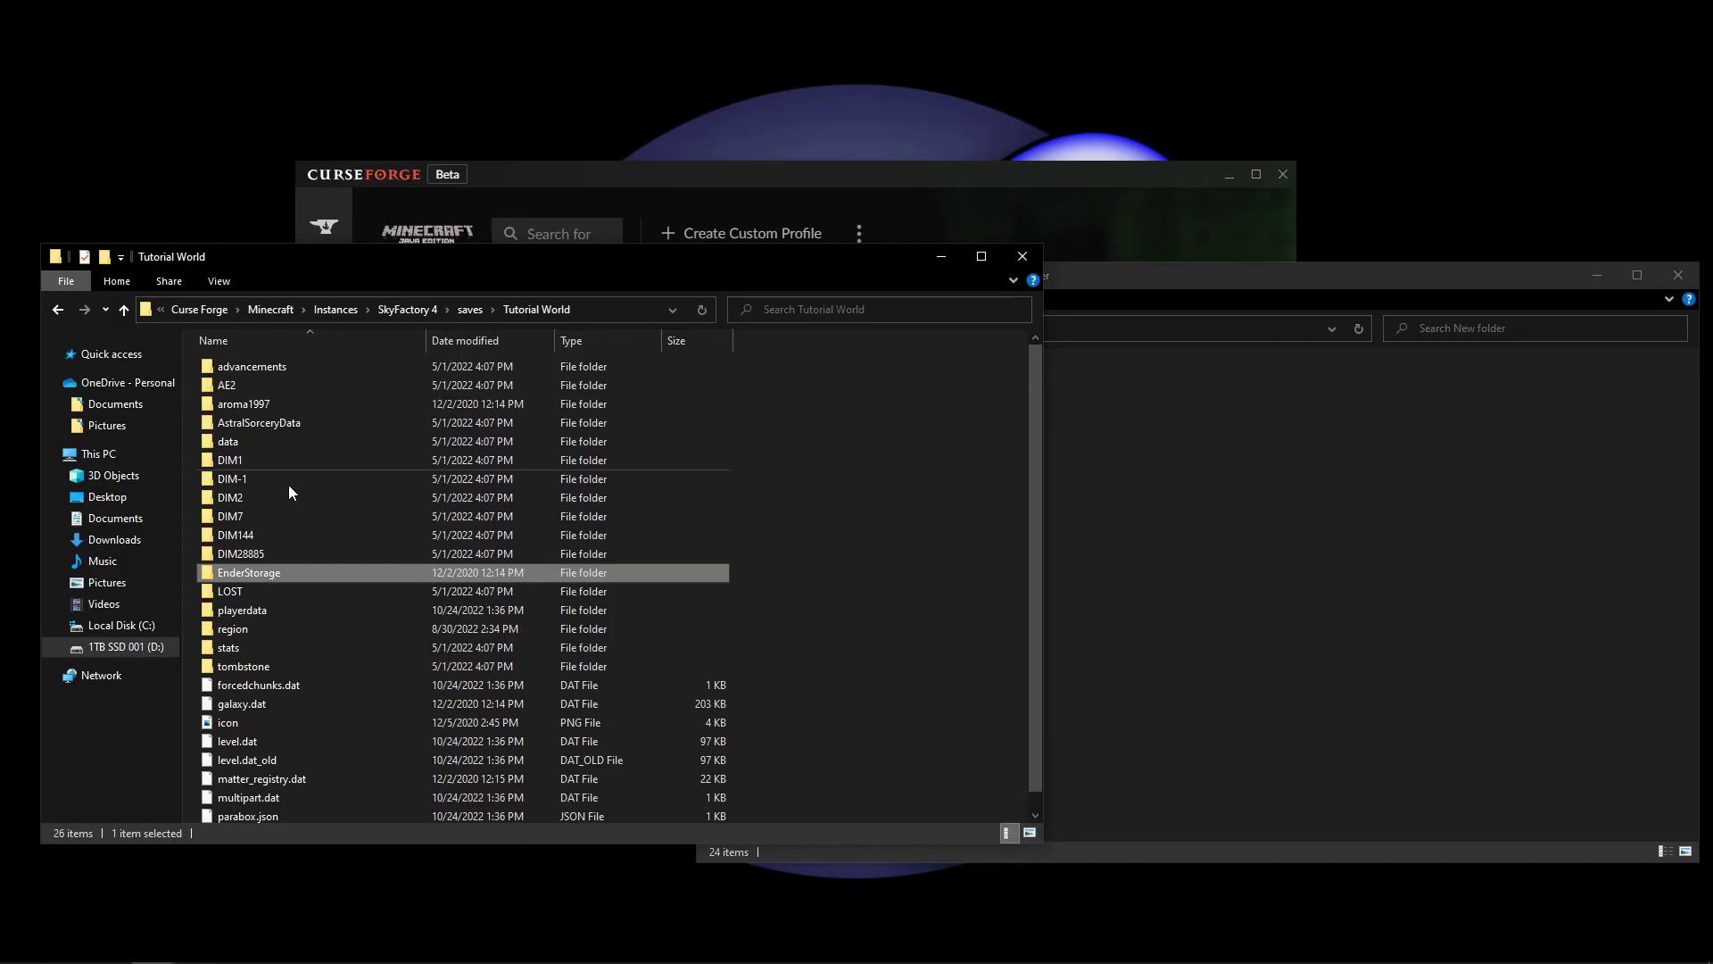
left_click(1220, 517)
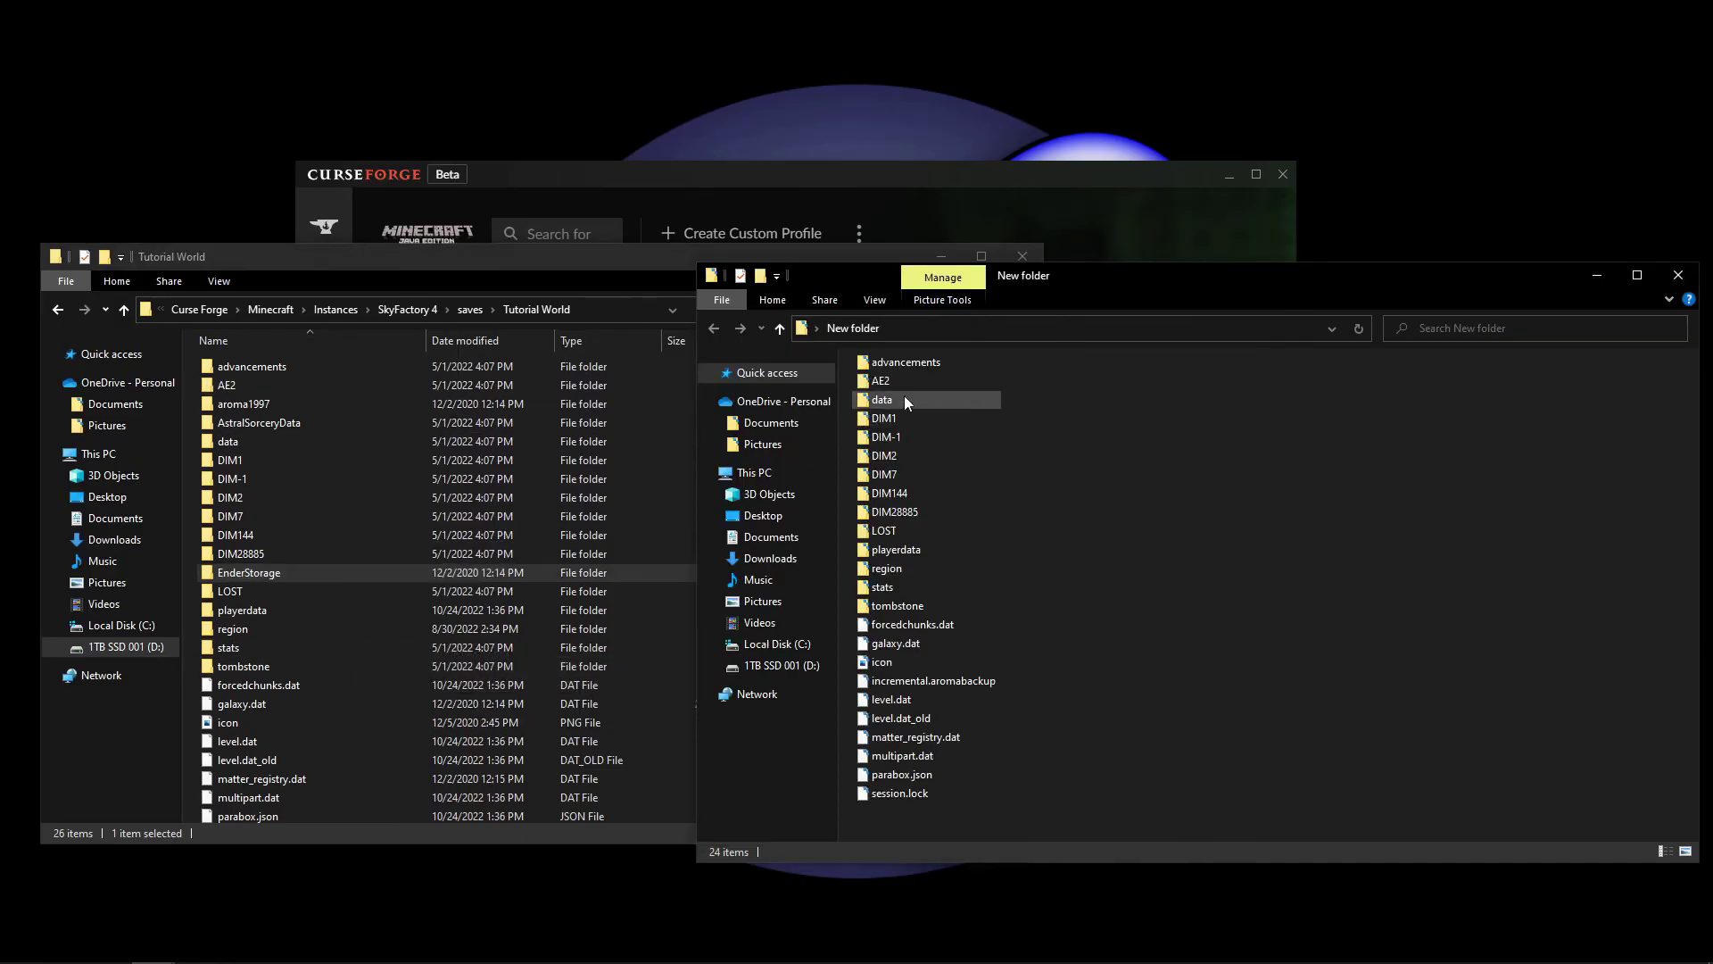
Minimize both folder windows and go back to the My Modpacks list in CurseForge.
left_click(1597, 275)
left_click(948, 262)
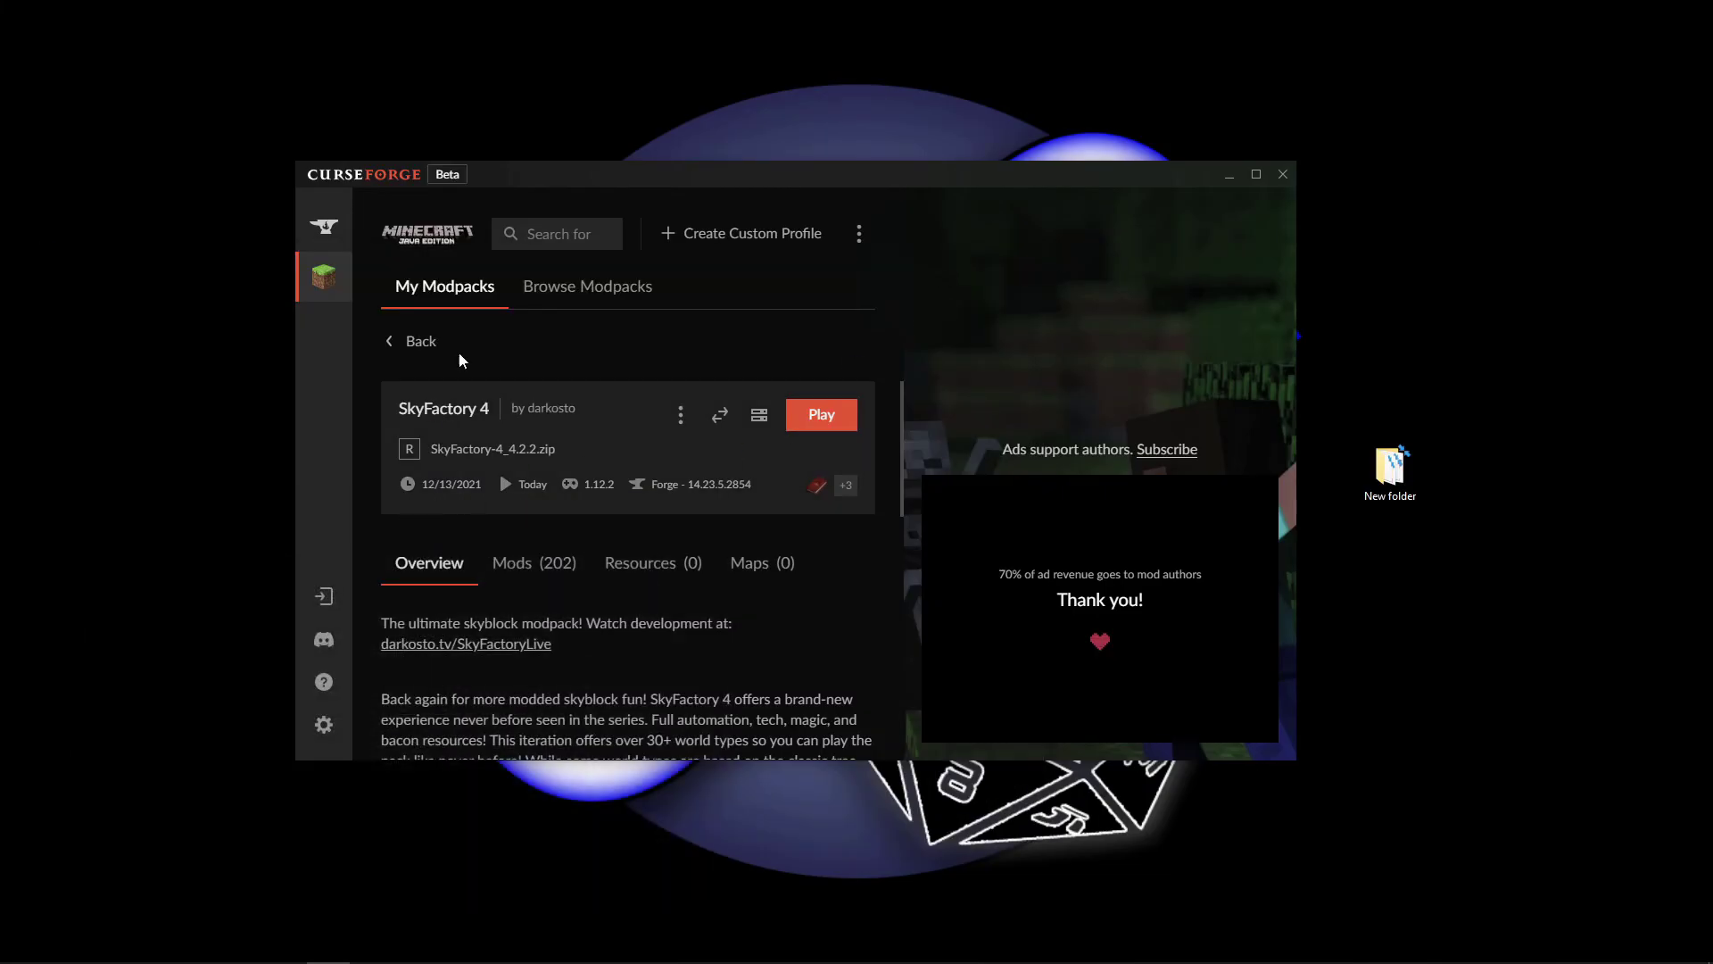
left_click(414, 341)
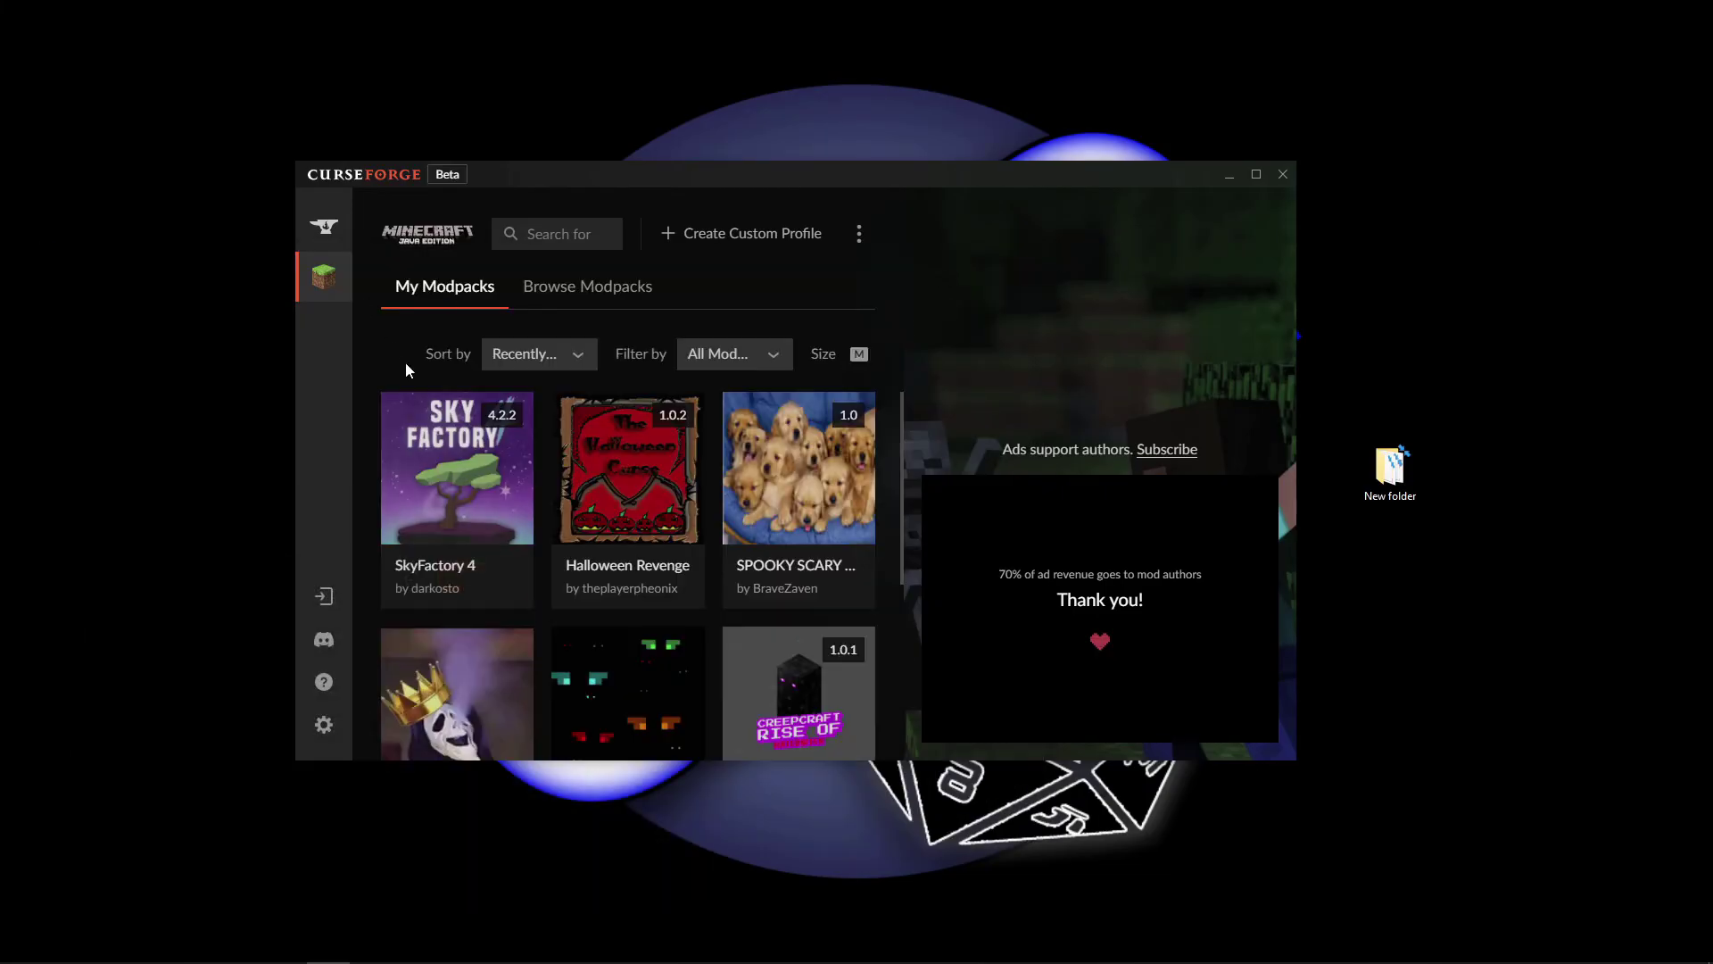